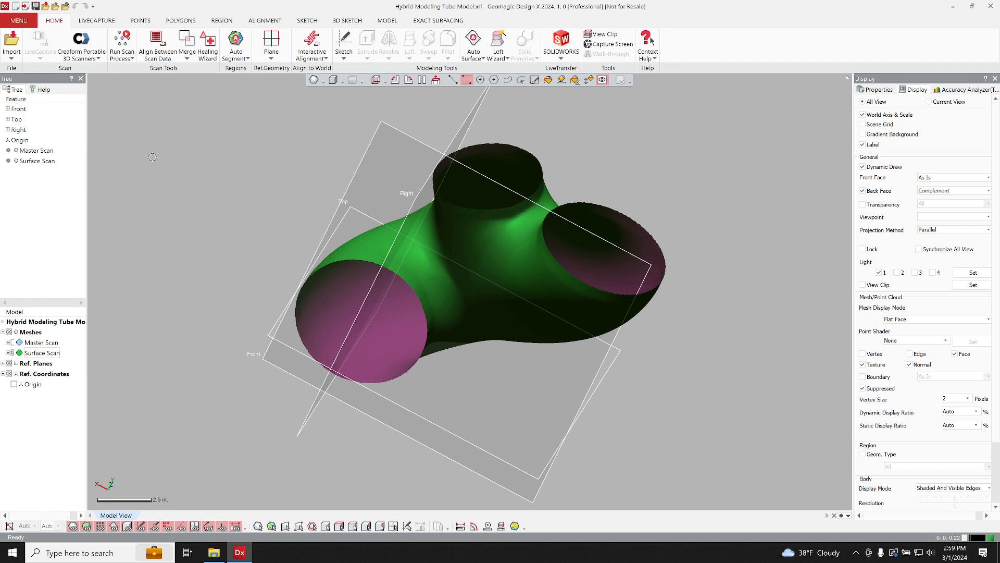
- Start a 3D mesh sketch for the surface scan's patch network and hide the reference planes
left_click(428, 23)
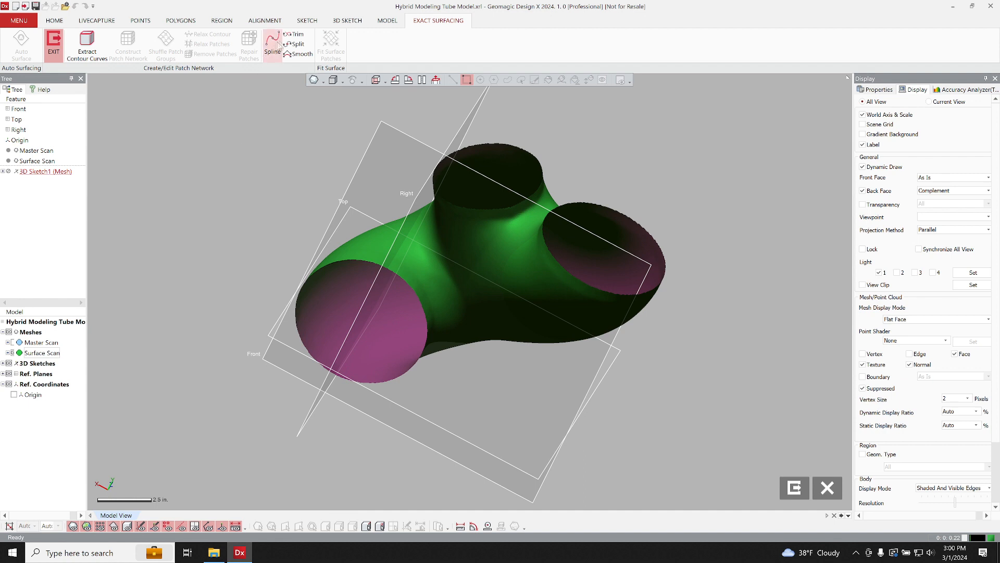
left_click(345, 22)
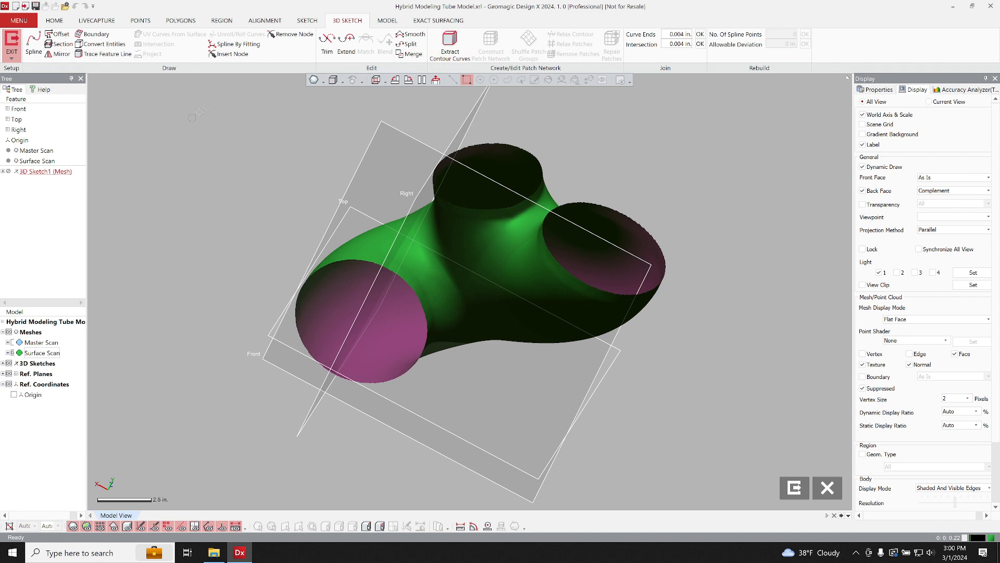
left_click(439, 21)
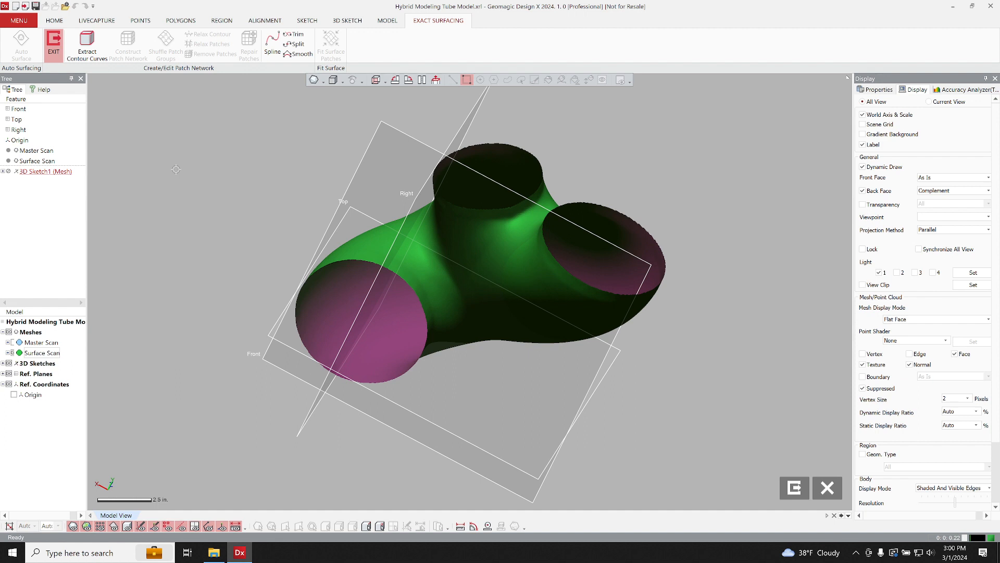
left_click(347, 23)
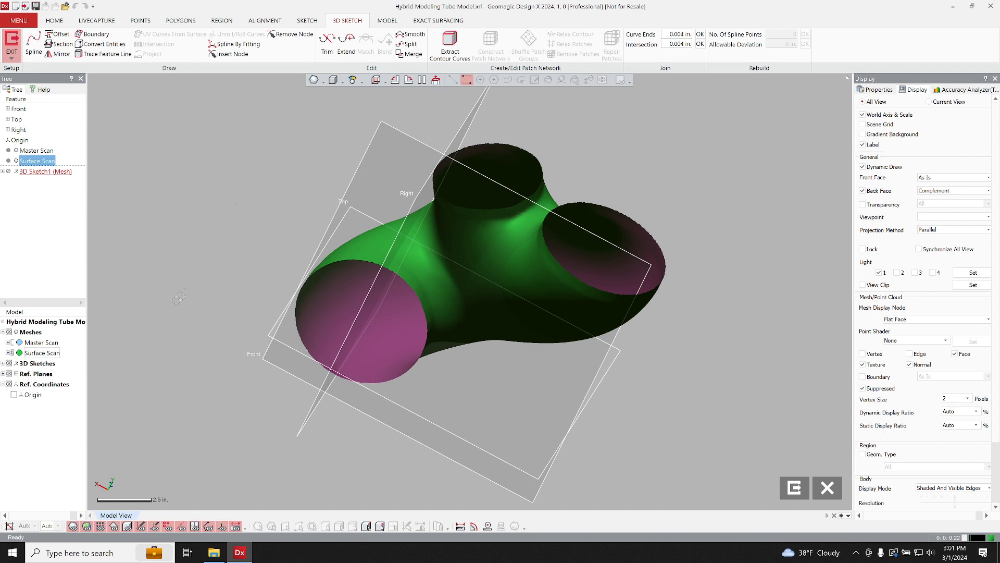
left_click(9, 374)
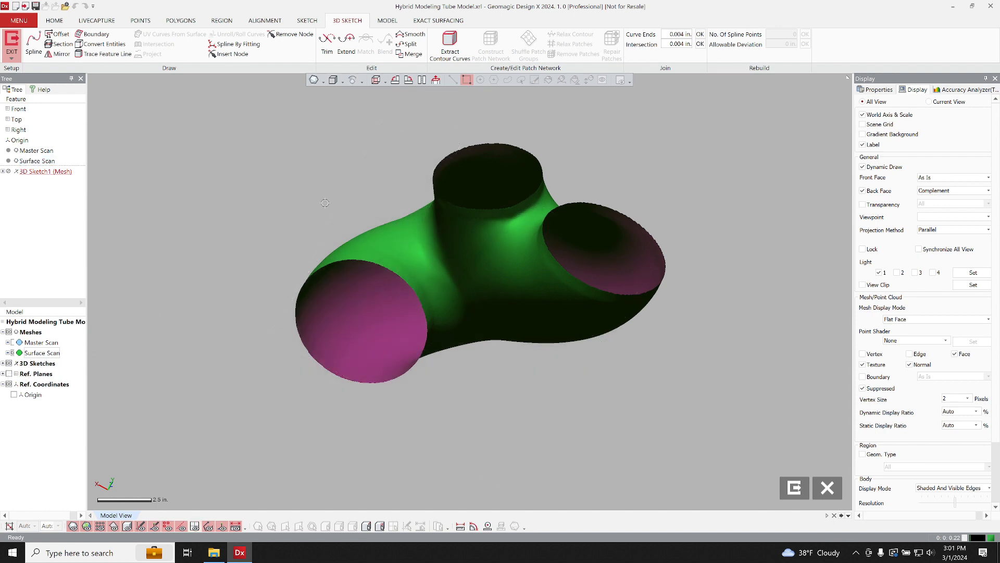
- Create boundary curves along the scan's three open tube ends
left_click(92, 34)
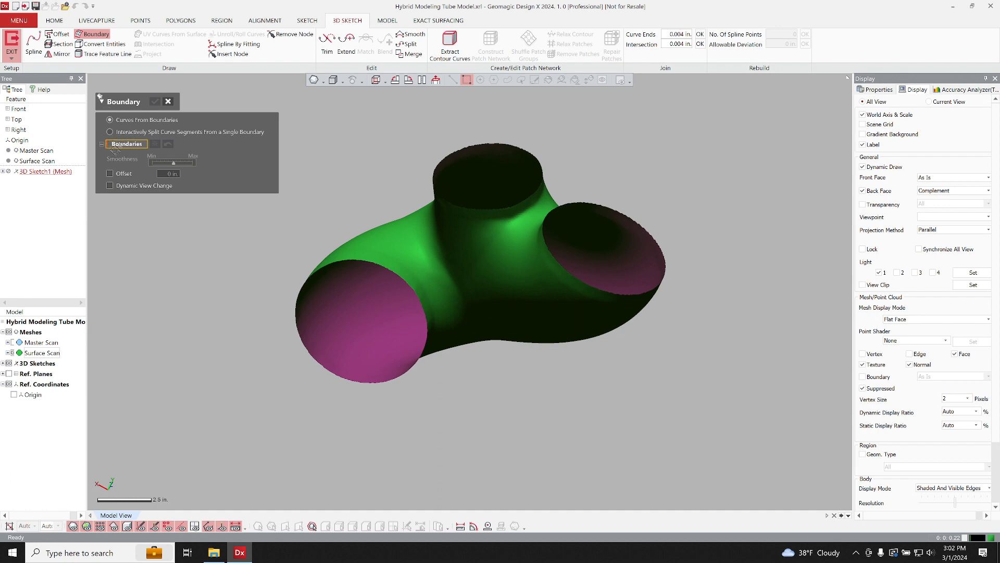
left_click_drag(255, 334, 653, 174)
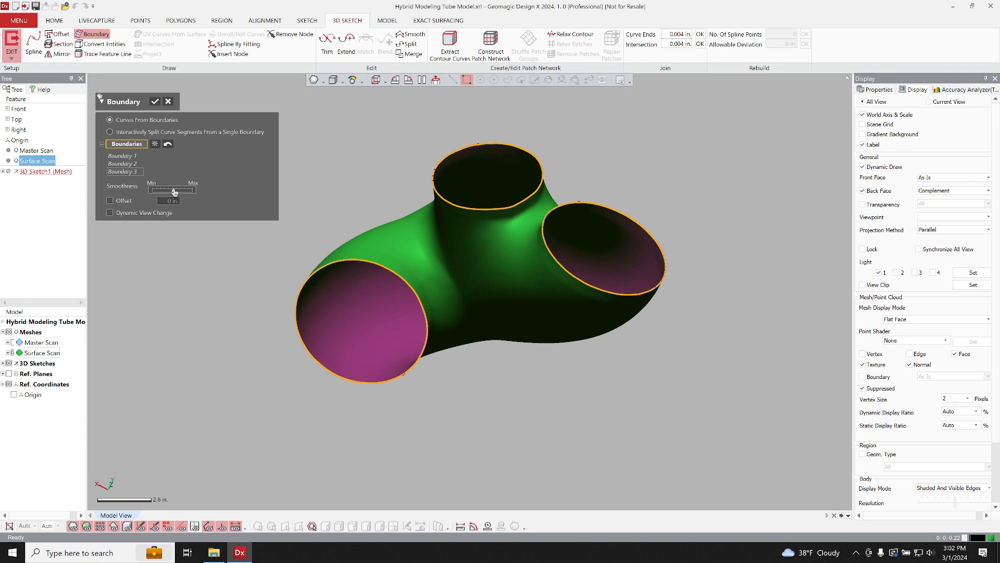
left_click(155, 102)
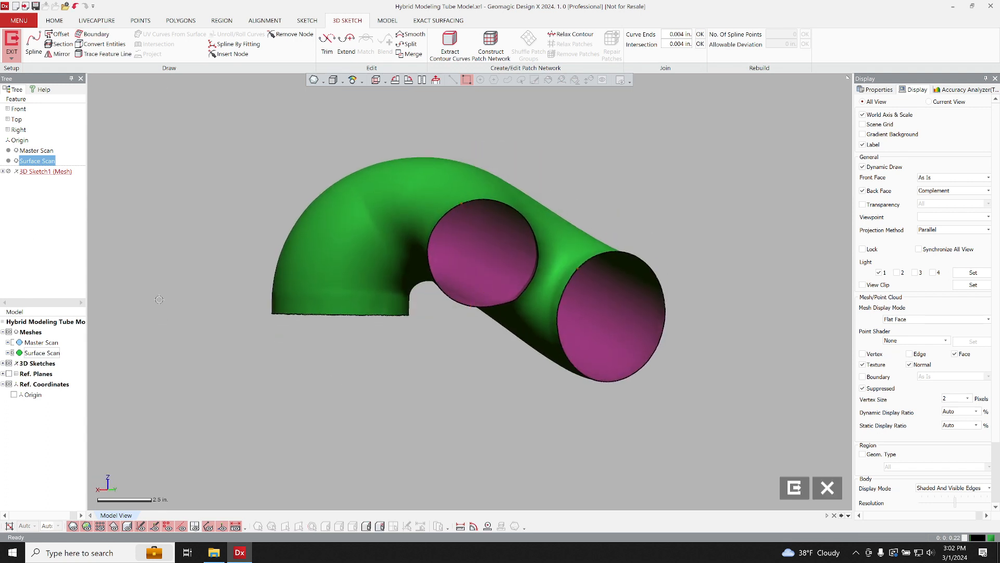
- Cut two section curves across the elbow, one just inside its open end and one through the bend
right_click_drag(191, 260, 200, 273, "ctrl")
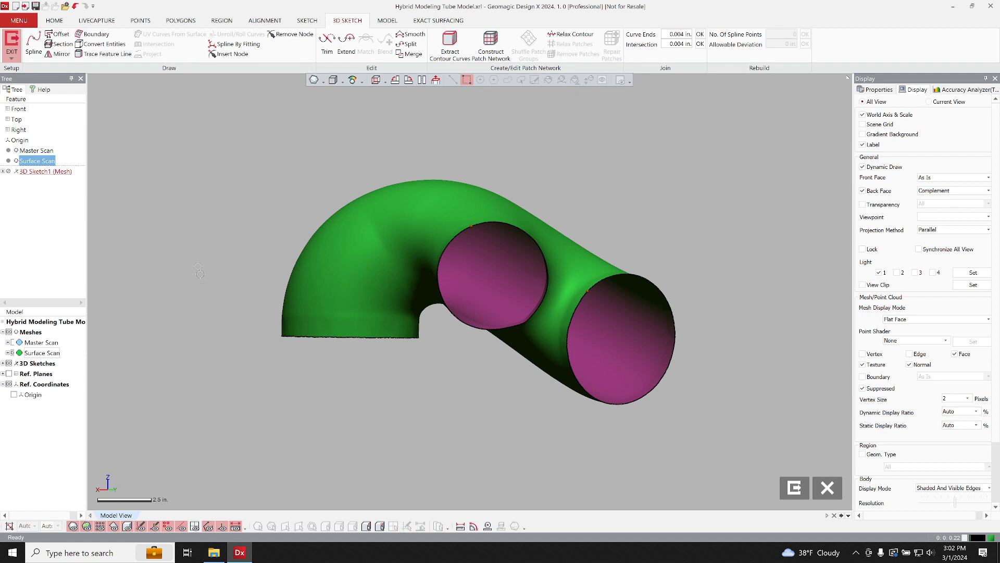
left_click(60, 44)
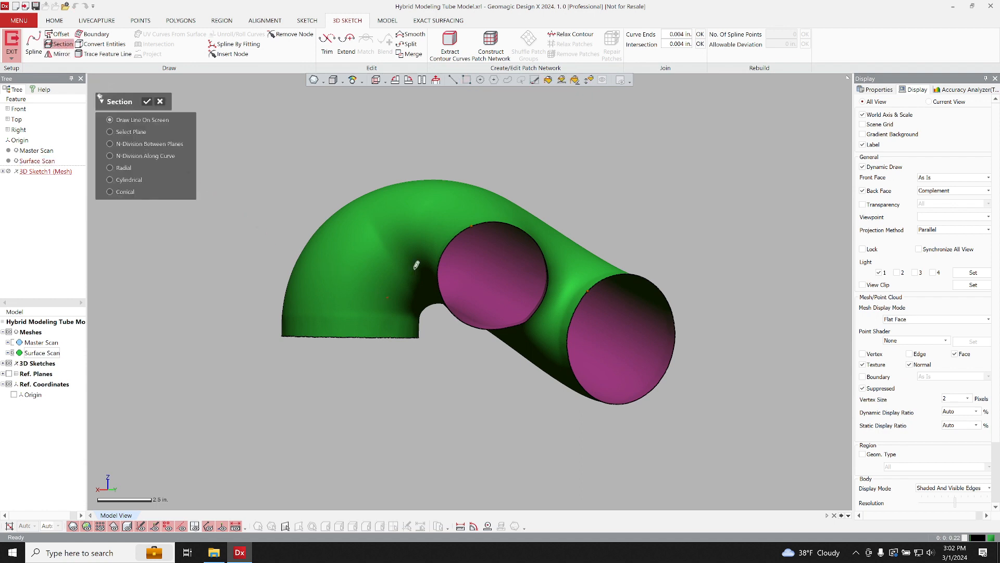
left_click(409, 317)
mouse_move(424, 327)
left_mouse_down()
mouse_move(321, 316)
mouse_move(242, 325)
left_mouse_up()
left_click_drag(431, 312, 301, 209)
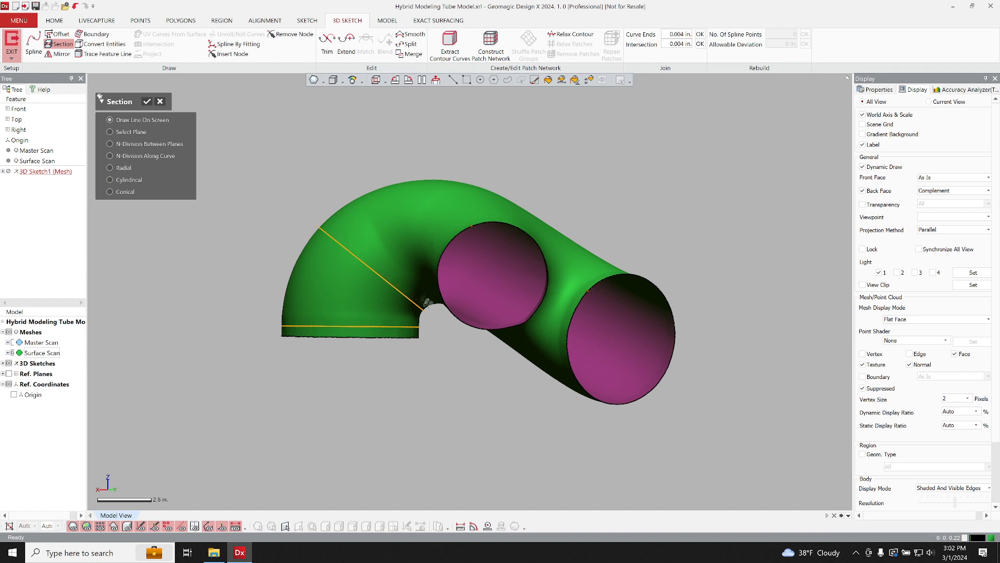
- Add section curves around the middle outlet and across the remaining tube branch, completing the section set
right_click_drag(433, 291, 373, 252, "ctrl")
right_click_drag(434, 215, 360, 401)
right_click_drag(489, 359, 466, 392)
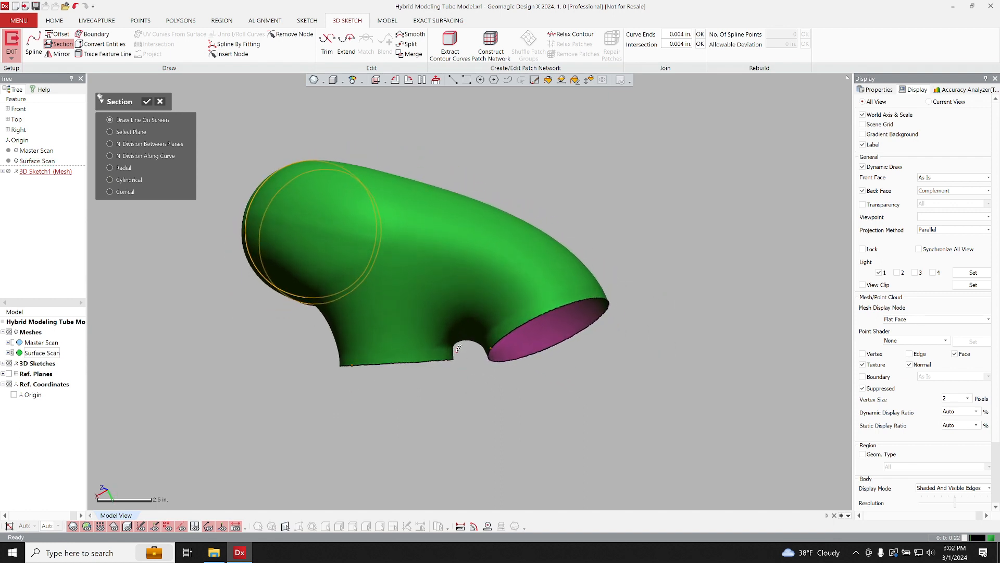
left_click_drag(458, 352, 329, 359)
right_click_drag(396, 261, 396, 307)
left_click_drag(473, 314, 658, 252)
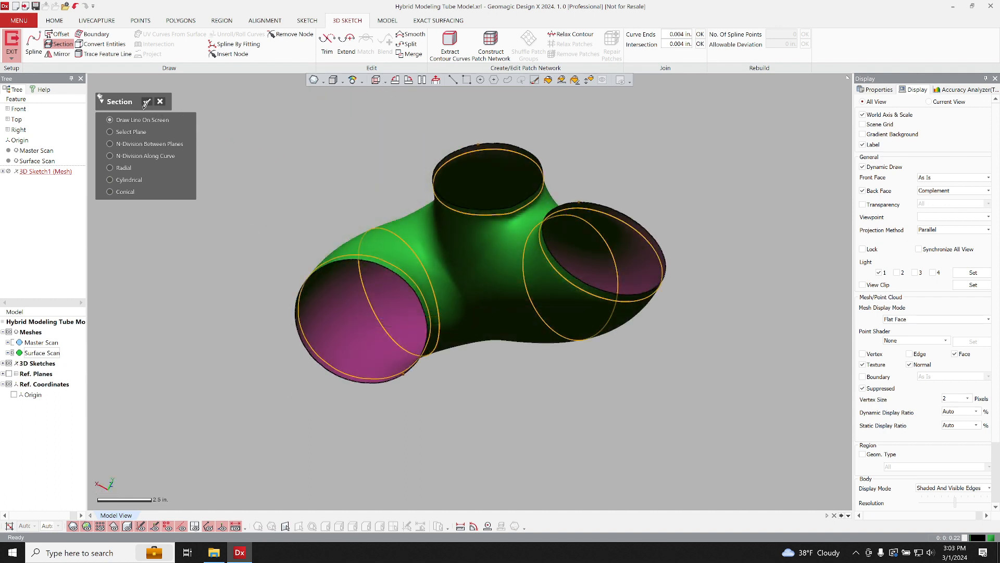
left_click(147, 102)
- Draw a spline on the mesh lengthwise along the tube's side, crossing its section curves
left_click(33, 43)
right_click_drag(282, 226, 657, 424)
scroll(338, 315, "up", 2)
right_click_drag(303, 358, 438, 318, "ctrl")
right_click_drag(326, 317, 507, 400)
right_click_drag(263, 328, 354, 284)
left_click(720, 284)
left_click(712, 283)
left_click(602, 285)
scroll(411, 302, "up", 5)
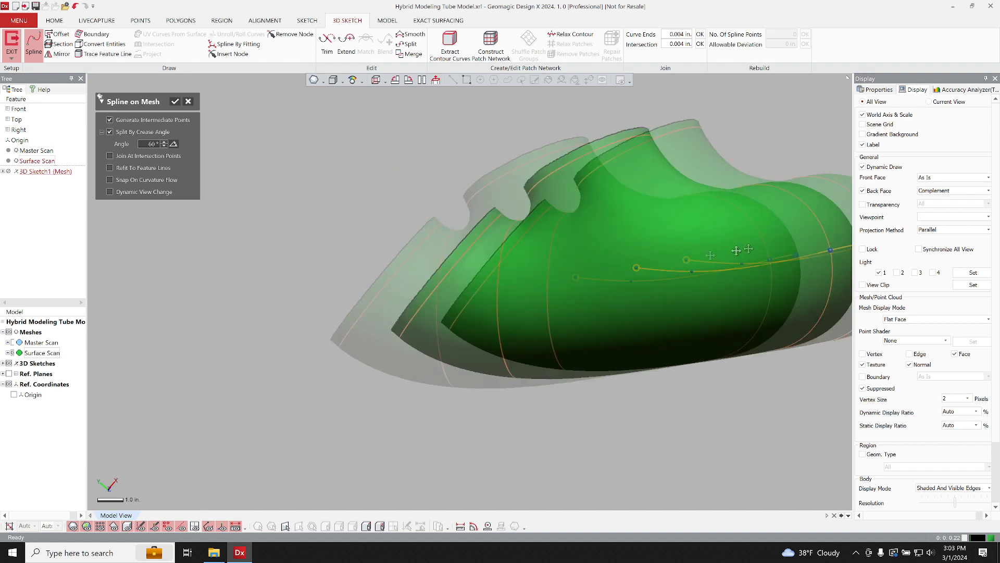
left_click(603, 287)
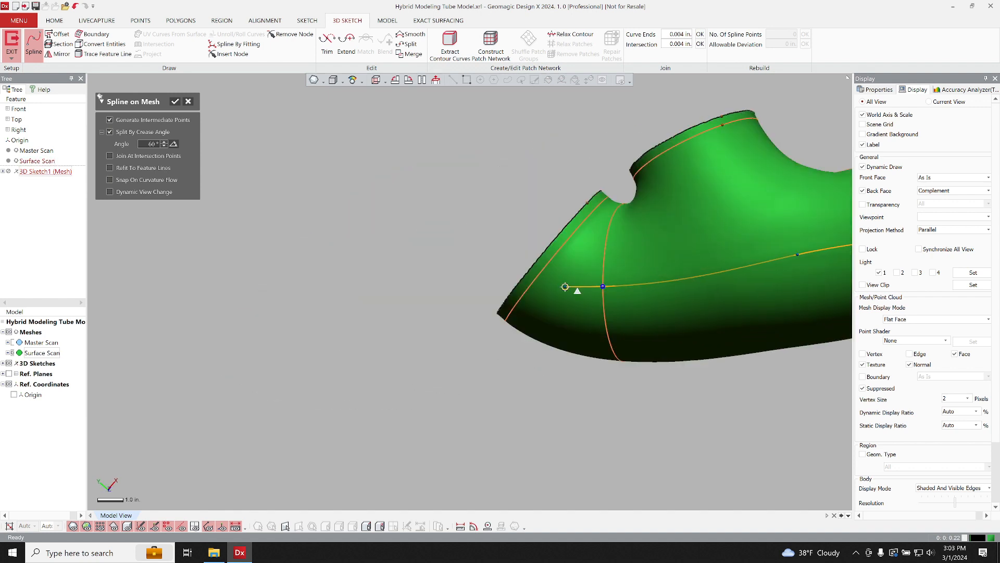
scroll(551, 285, "down", 5)
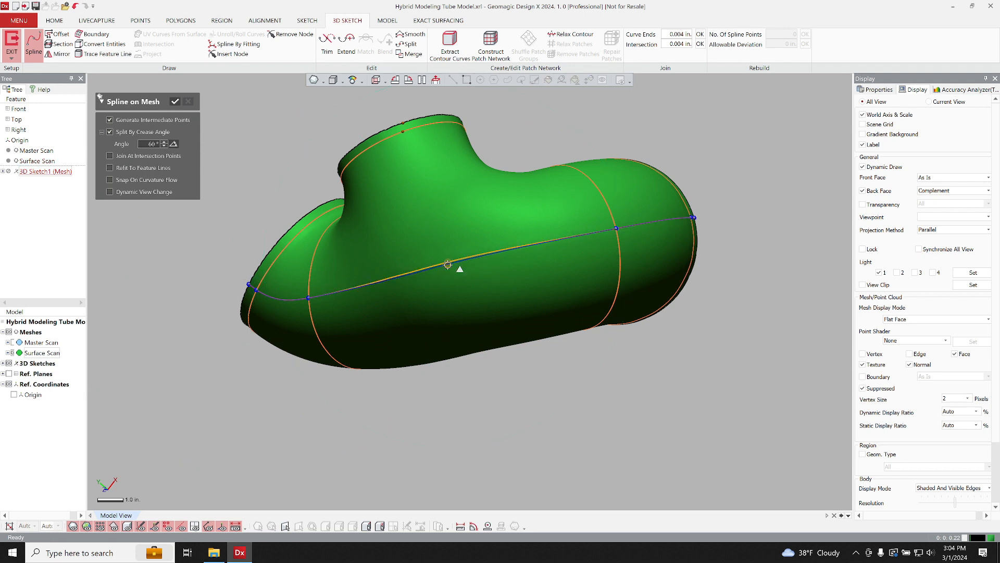
- Draw a spline from the side junction below the middle outlet, through the adjacent crotch, to the section curve on the opposite side
right_click_drag(464, 351, 428, 319)
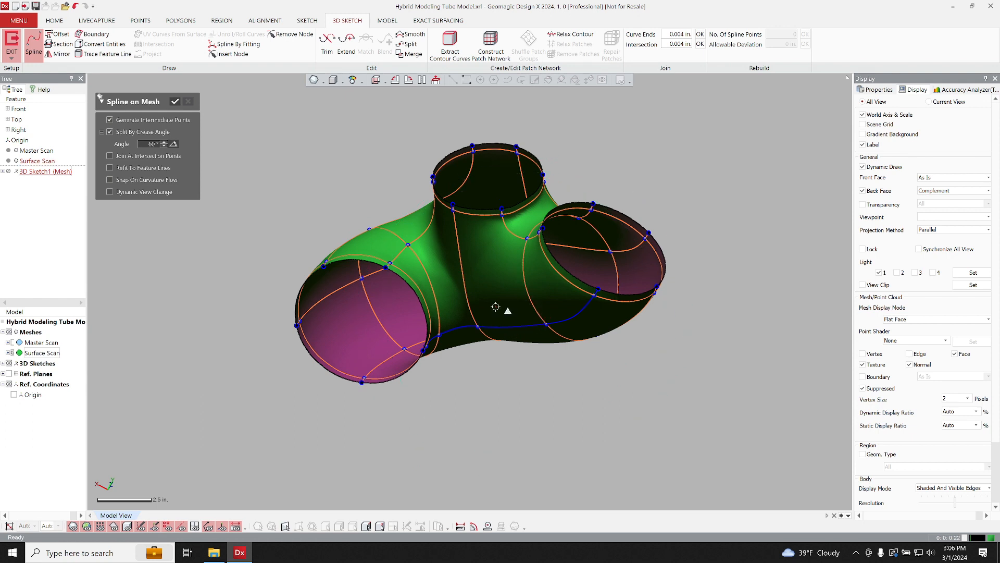
right_click_drag(495, 306, 505, 234)
scroll(504, 234, "up", 4)
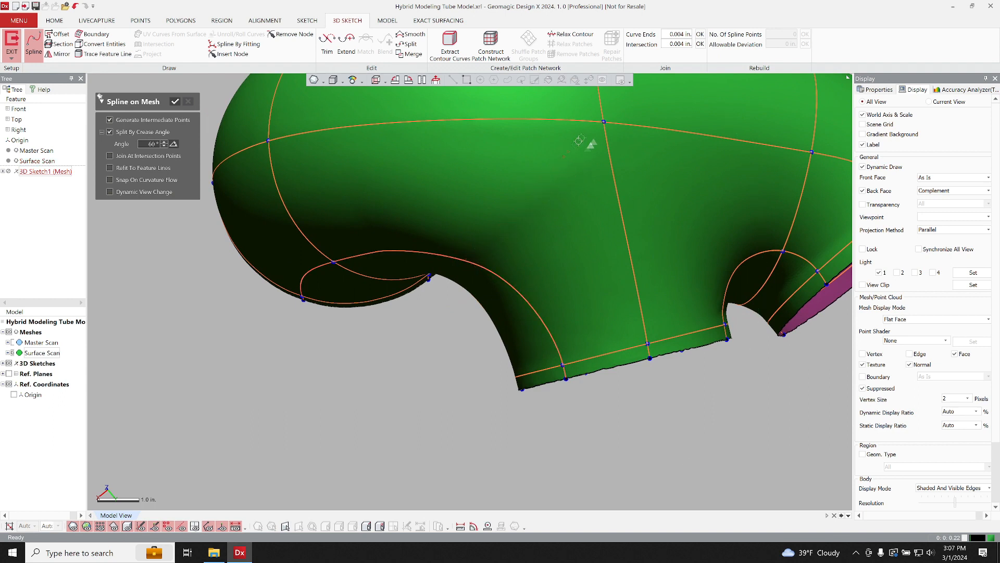
left_click(604, 121)
mouse_move(604, 121)
right_mouse_down()
mouse_move(548, 261)
mouse_move(602, 111)
right_mouse_up()
left_click(548, 262)
right_click_drag(538, 244, 525, 177, "ctrl")
right_click_drag(525, 177, 495, 196)
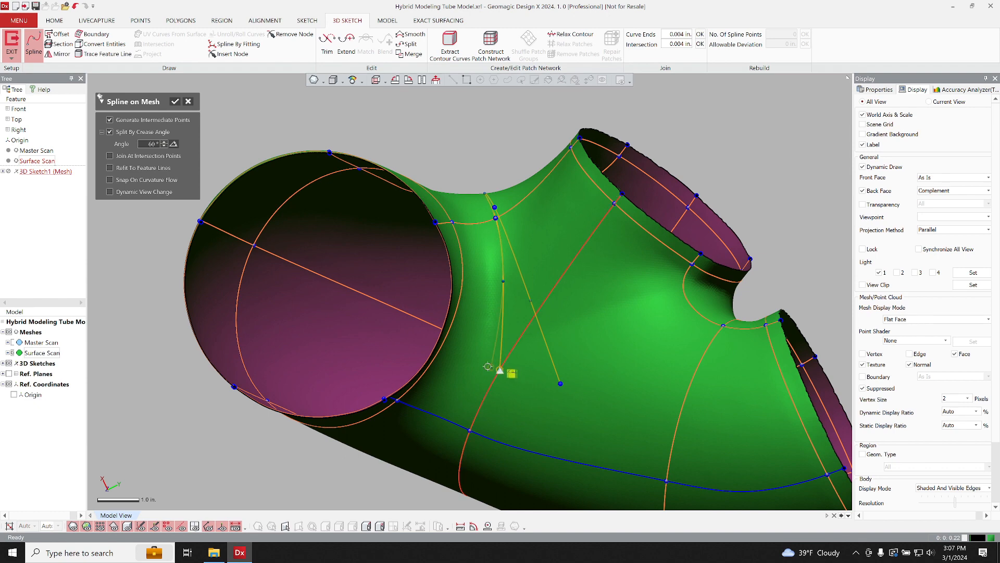
left_click(496, 376)
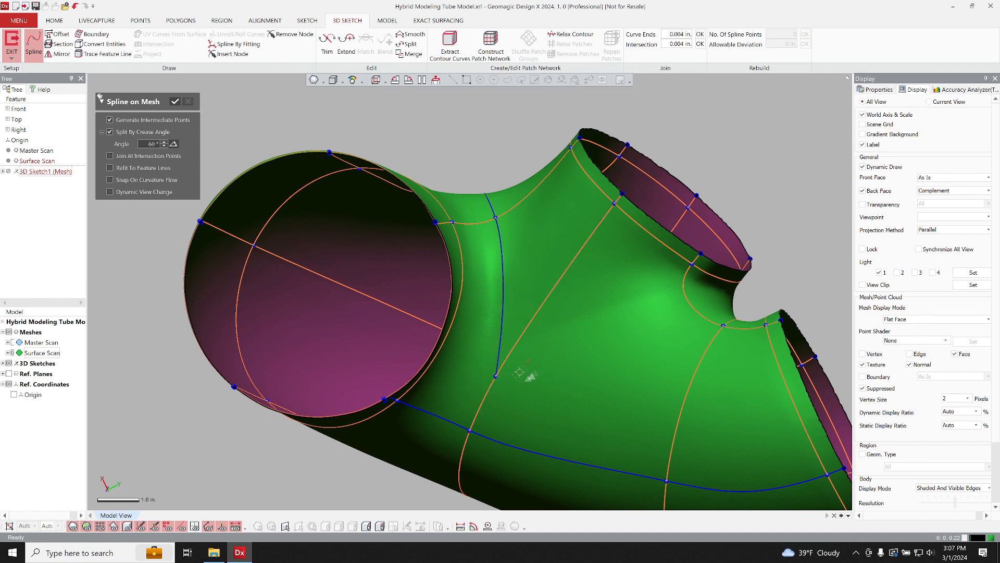
- Draw a spline from that section curve's new junction, passing between the middle and neighbouring outlets, to the matching junction on the opposite side
left_click(495, 376)
left_click(572, 333)
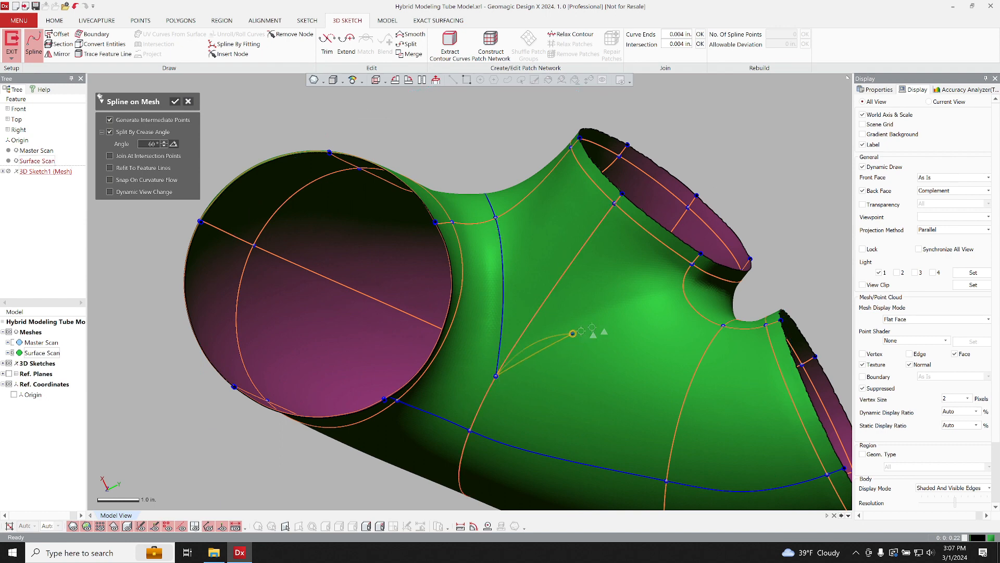
left_click(688, 302)
right_click_drag(687, 303, 525, 294)
left_click(486, 327)
left_click(559, 341)
right_click_drag(565, 346, 518, 330)
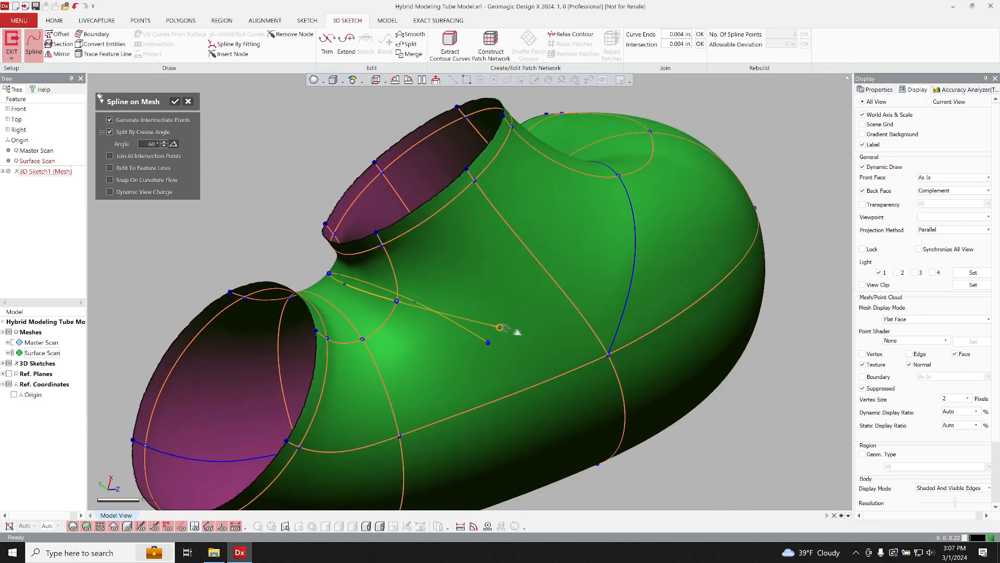
left_click(607, 355)
- Draw a spline from the lengthwise side curve's section intersection, across the diagonal spline, to the middle outlet's edge
right_click_drag(612, 366, 547, 232)
right_click_drag(354, 248, 466, 266)
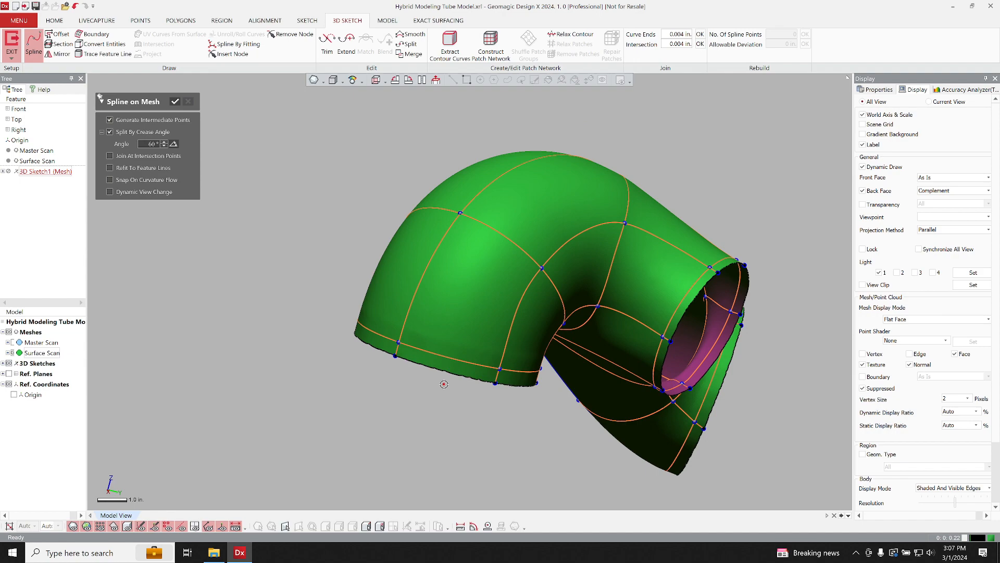
right_click_drag(596, 296, 333, 325)
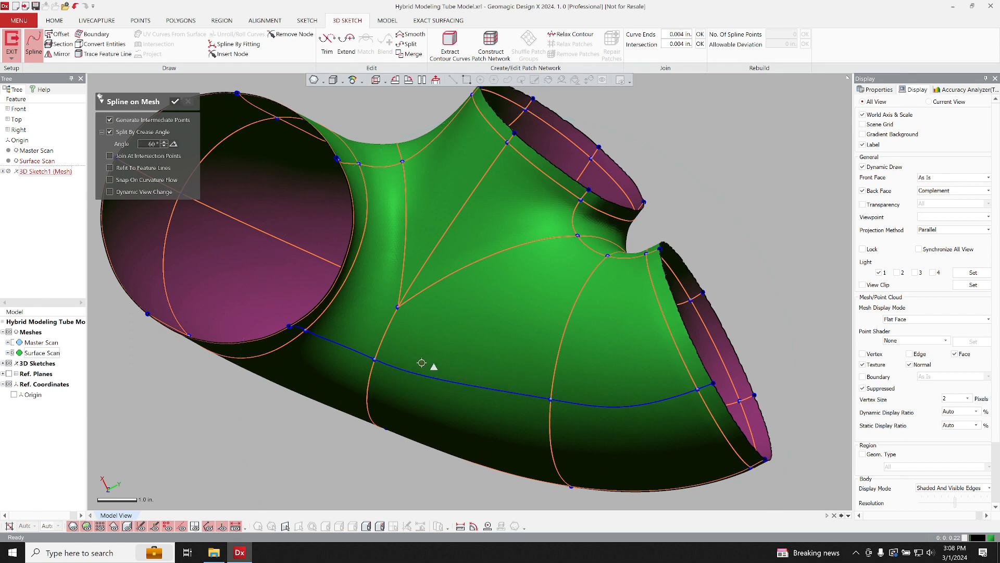
right_click_drag(435, 339, 469, 347)
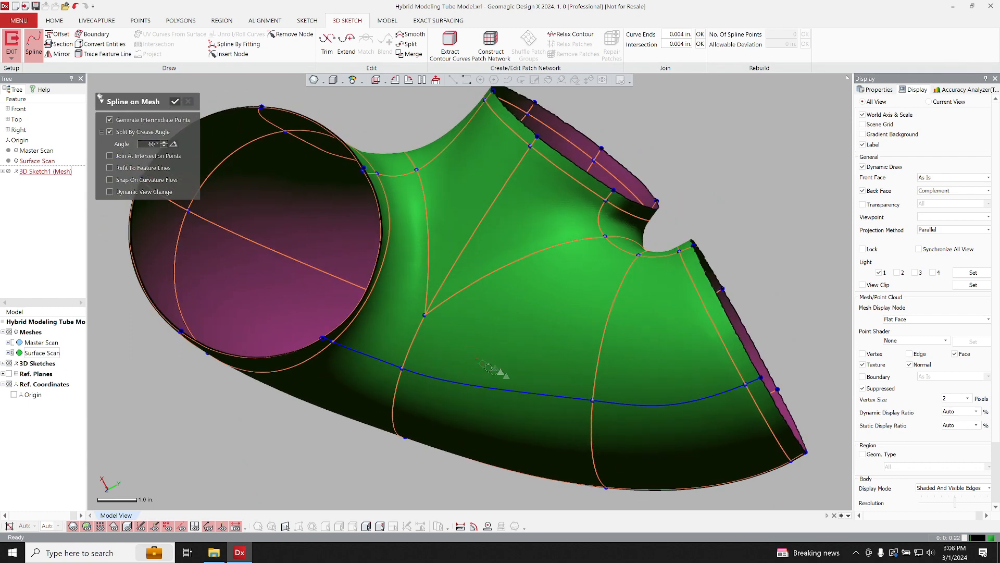
left_click(592, 401)
- Try a spline from the large opening's section curve diagonally up across the crotch spline, and undo it
scroll(516, 302, "up", 3)
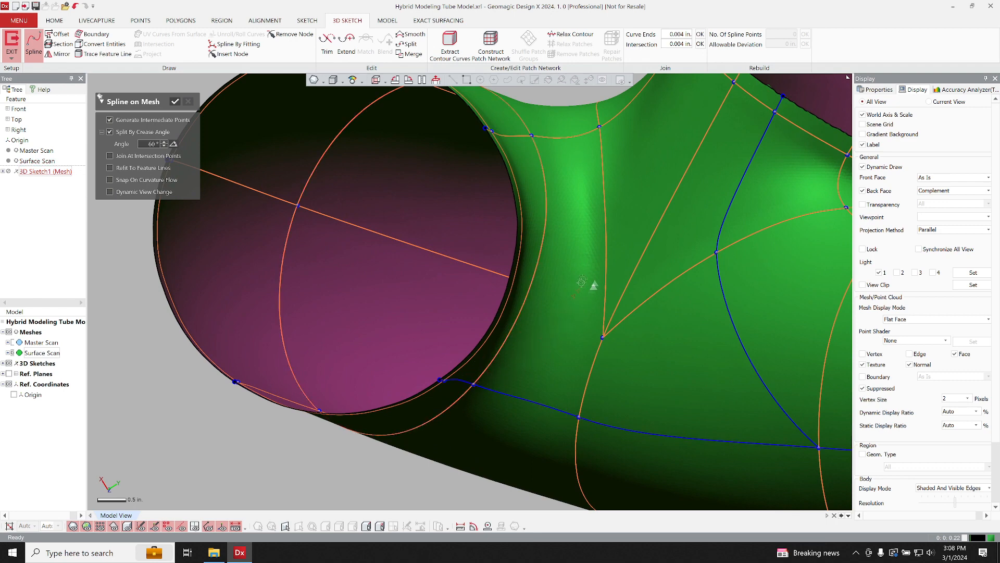
left_click(474, 384)
left_click(505, 366)
left_click(576, 291)
left_click(605, 228)
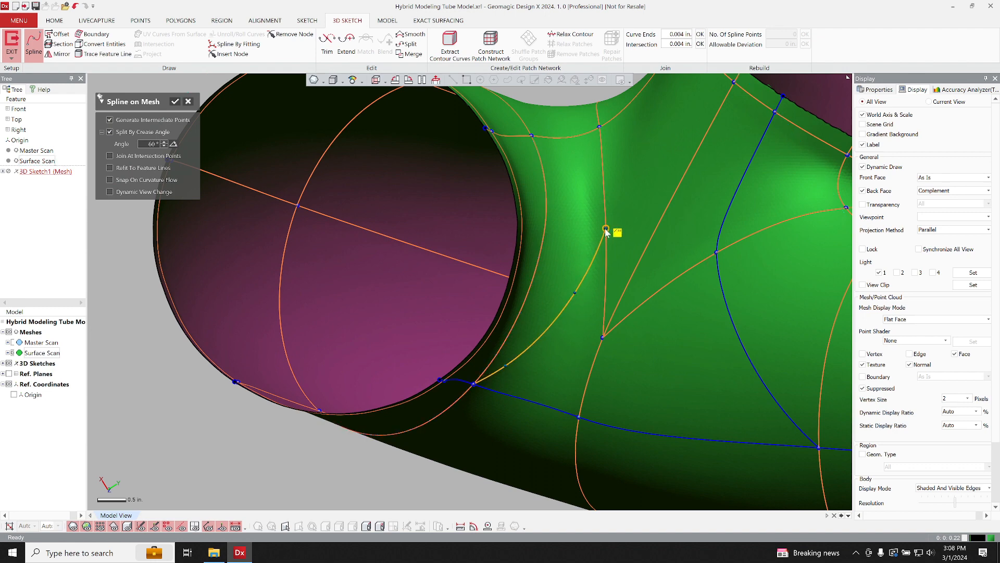
right_click_drag(631, 174, 544, 281, "ctrl")
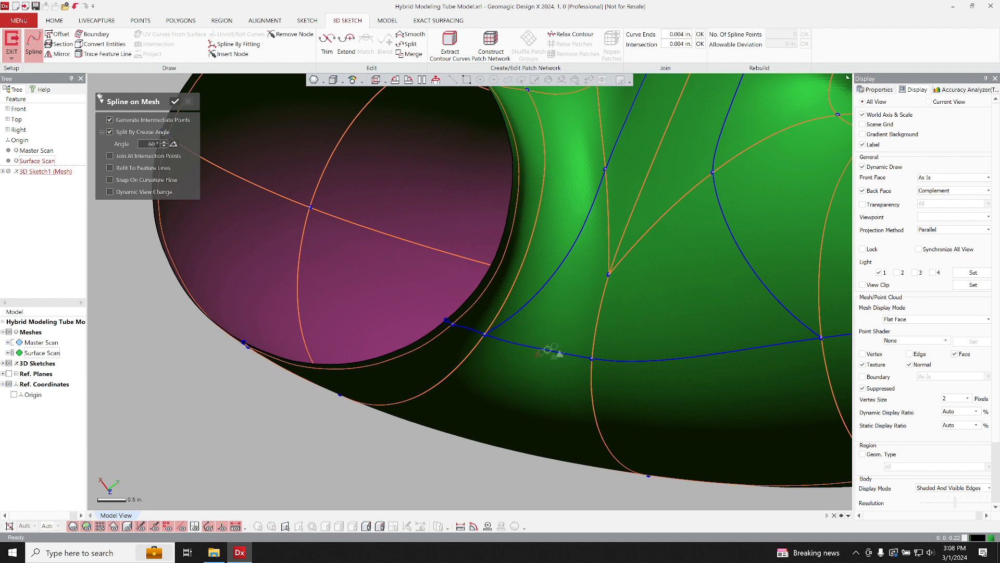
right_click_drag(596, 320, 584, 290)
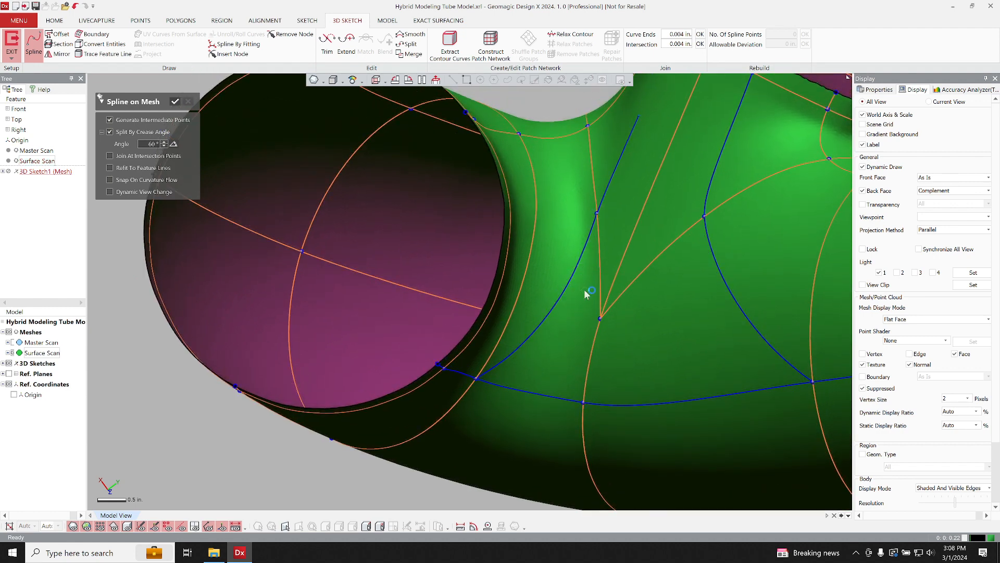
key("Escape")
key("ctrl+z")
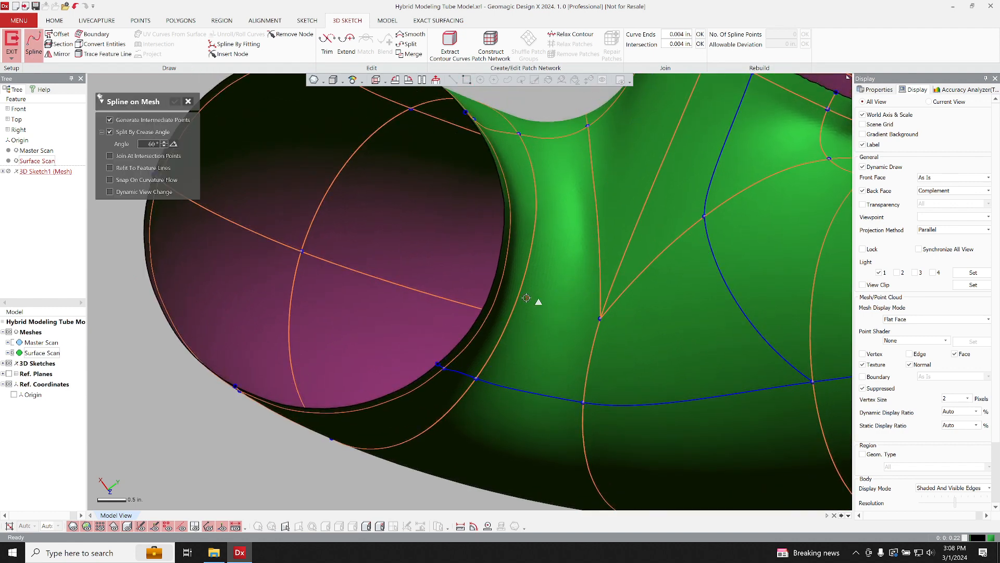
- Draw a spline from the three-curve junction below the middle outlet across the groove to the large opening's edge
left_click(600, 318)
left_click(516, 300)
right_click_drag(488, 296, 458, 261, "ctrl")
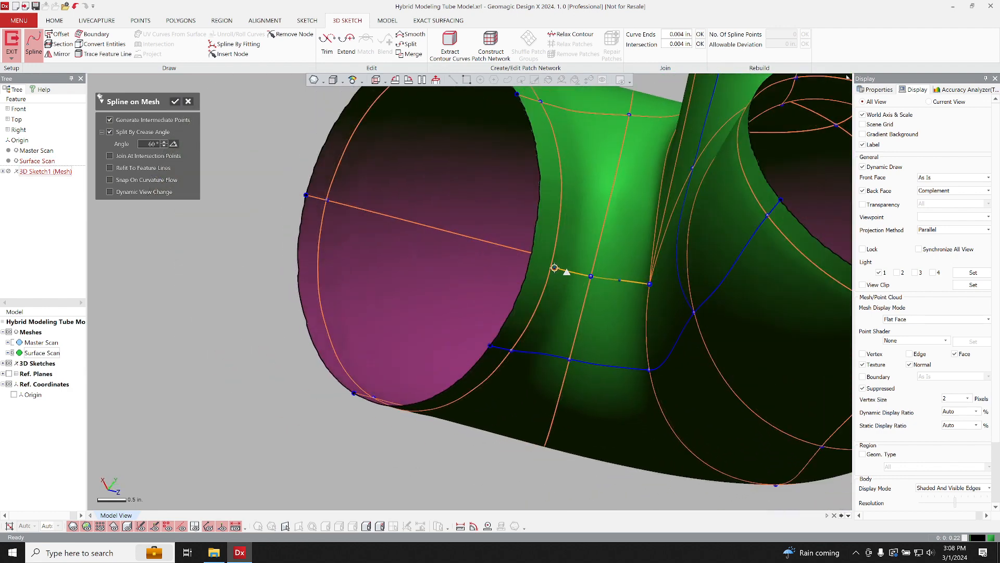
left_click(530, 261)
right_click_drag(484, 264, 458, 311)
scroll(459, 311, "down", 3)
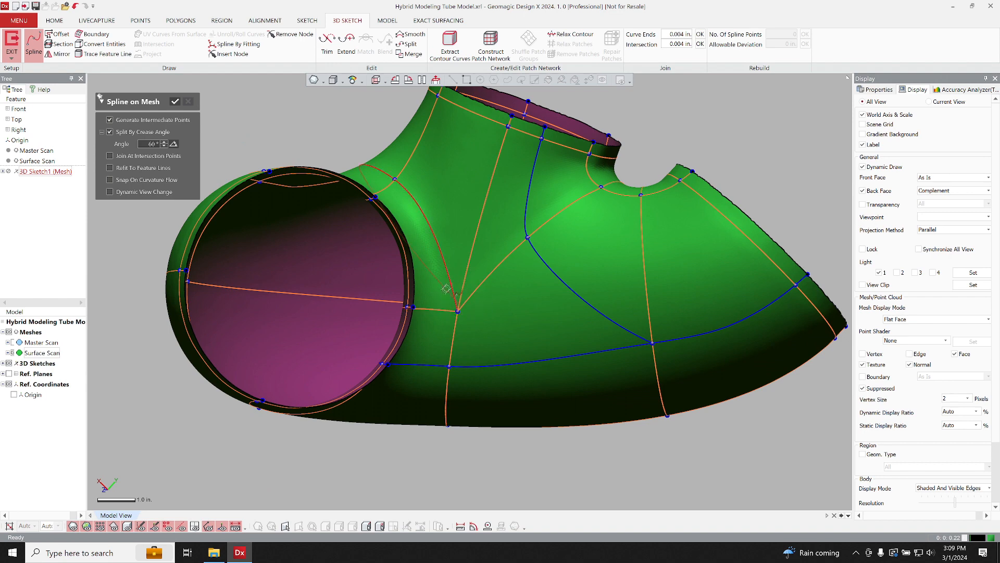
- Leave the mesh sketch and fit surface patches to its curve network with the Adaptive fitting method
right_click_drag(495, 344, 522, 302)
right_click_drag(568, 257, 495, 324, "ctrl")
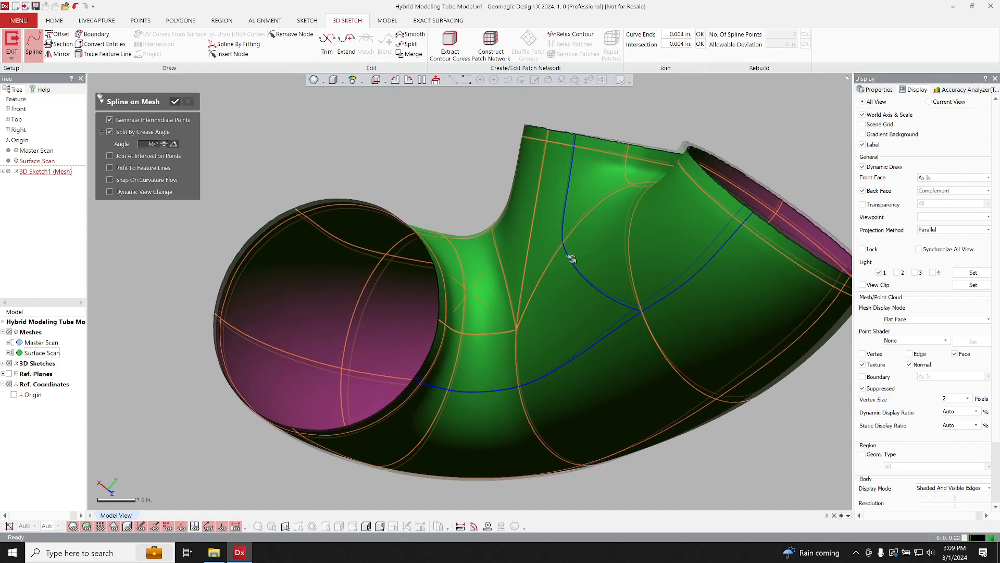
left_click(354, 46)
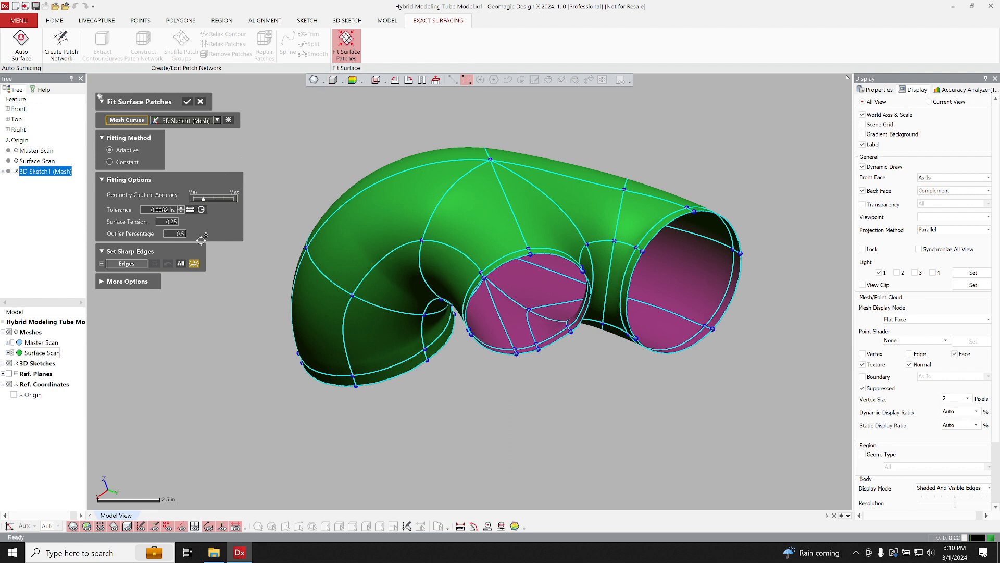
left_click(186, 102)
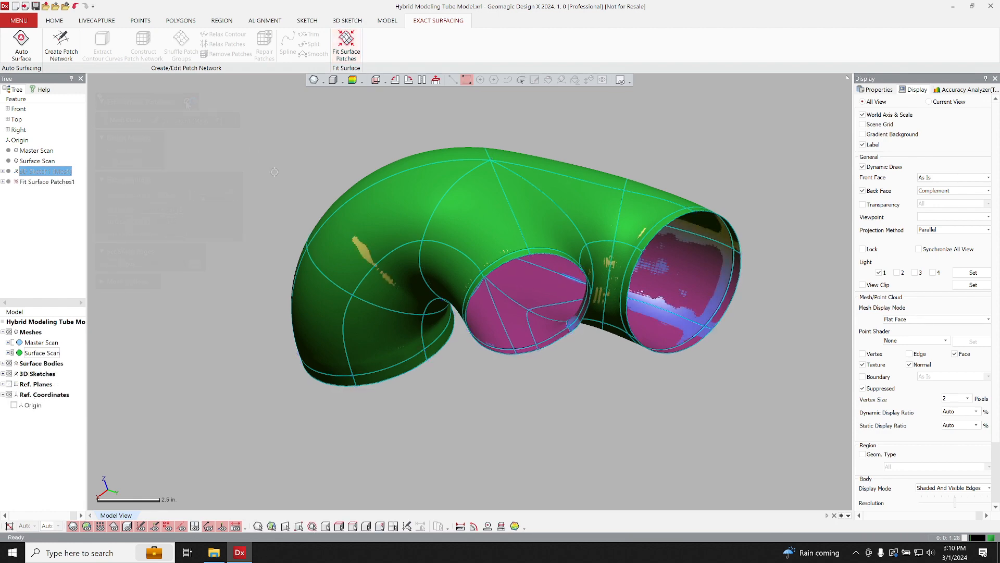
- Examine the deviation map of the fitted surface patches around the outlets, the elbow and the back of the tube
right_click_drag(302, 189, 498, 189)
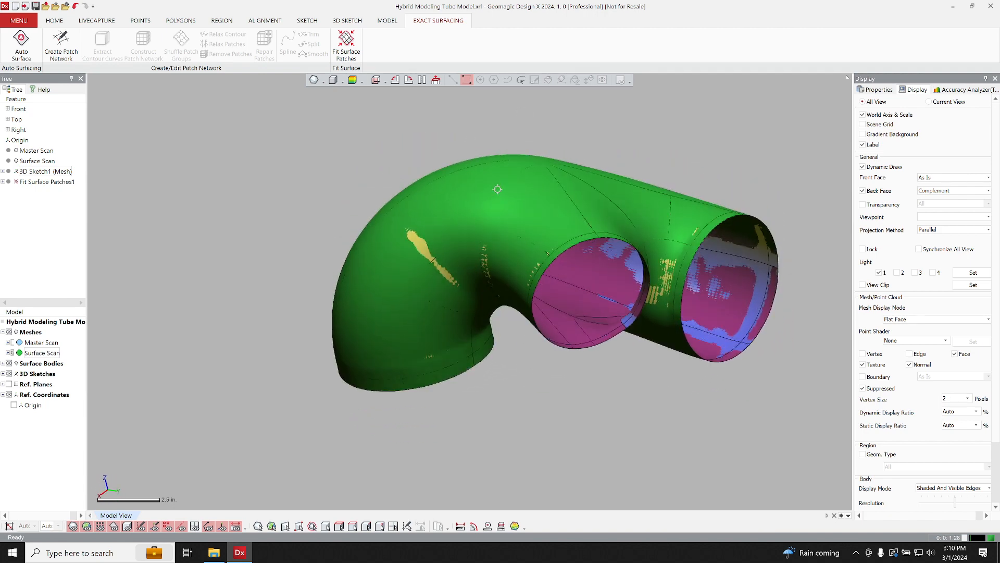
left_click(354, 80)
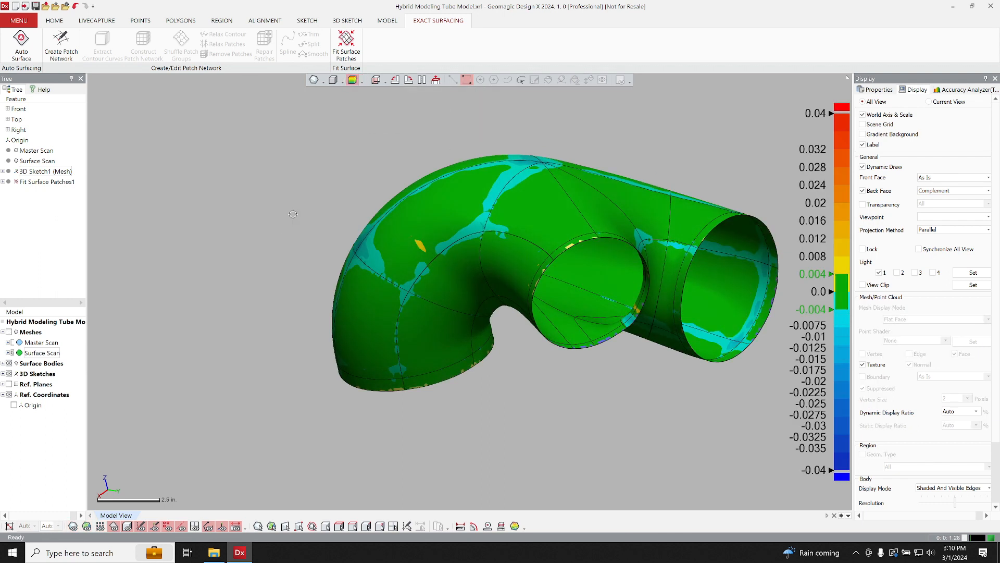
right_click_drag(247, 309, 542, 315)
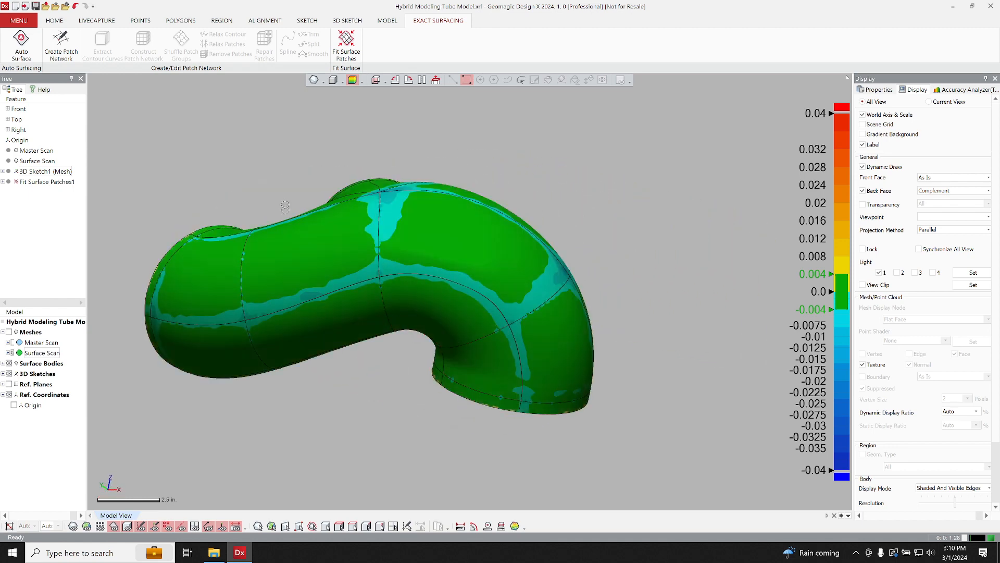
mouse_move(561, 276)
right_mouse_down()
mouse_move(482, 332)
mouse_move(437, 225)
mouse_move(393, 376)
mouse_move(415, 235)
mouse_move(229, 287)
mouse_move(230, 390)
right_mouse_up()
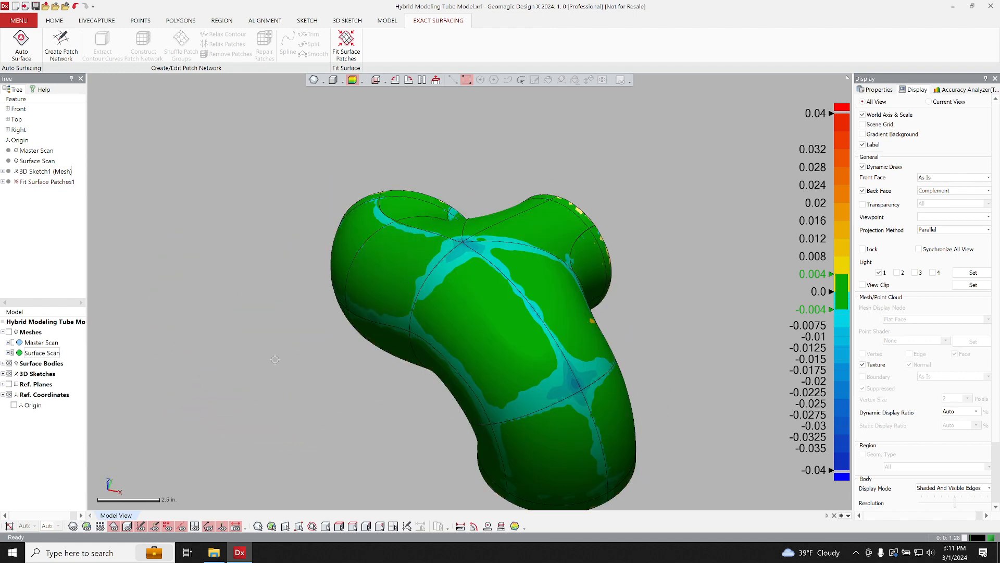
mouse_move(270, 351)
right_mouse_down()
mouse_move(326, 286)
mouse_move(330, 335)
mouse_move(259, 381)
right_mouse_up()
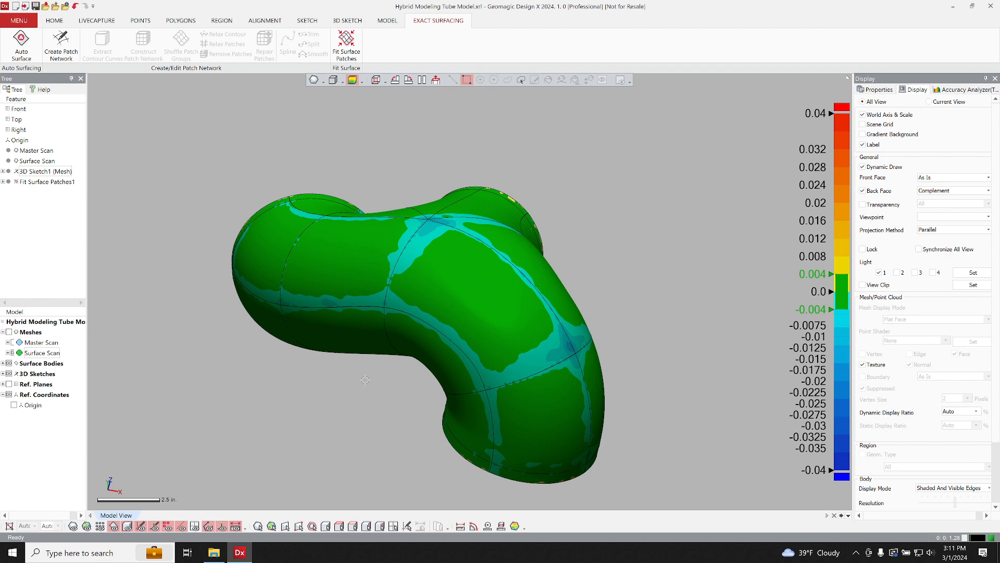
right_click_drag(365, 380, 246, 363)
right_click_drag(373, 385, 276, 380)
right_click_drag(336, 397, 280, 334)
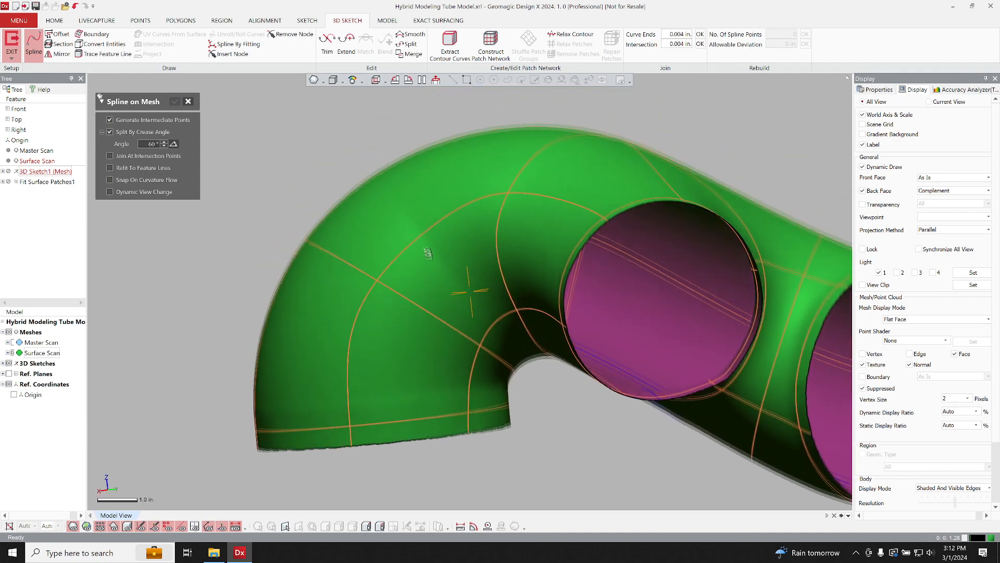
- Draw an additional section spline across the elbow, starting at the lengthwise side curve and crossing the outer lengthwise curve
right_click_drag(417, 333, 396, 313)
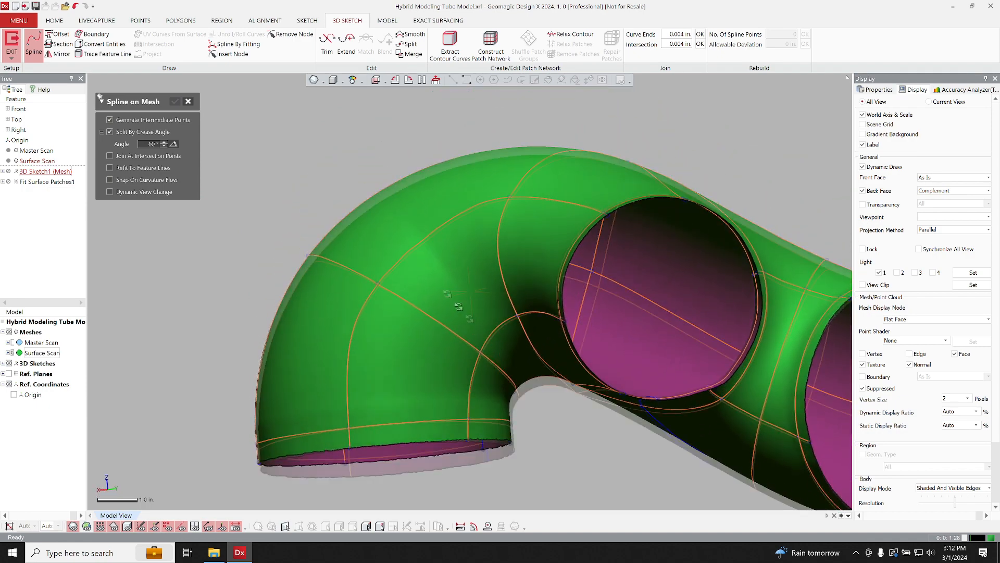
scroll(409, 318, "up", 3)
right_click_drag(459, 359, 465, 297)
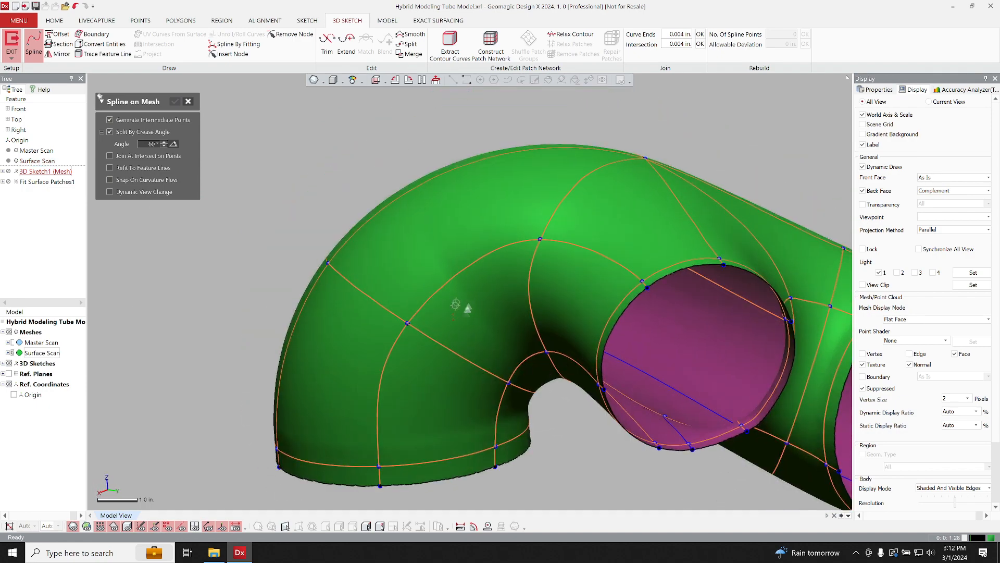
left_click(455, 277)
left_click(401, 209)
right_click_drag(409, 201, 287, 285)
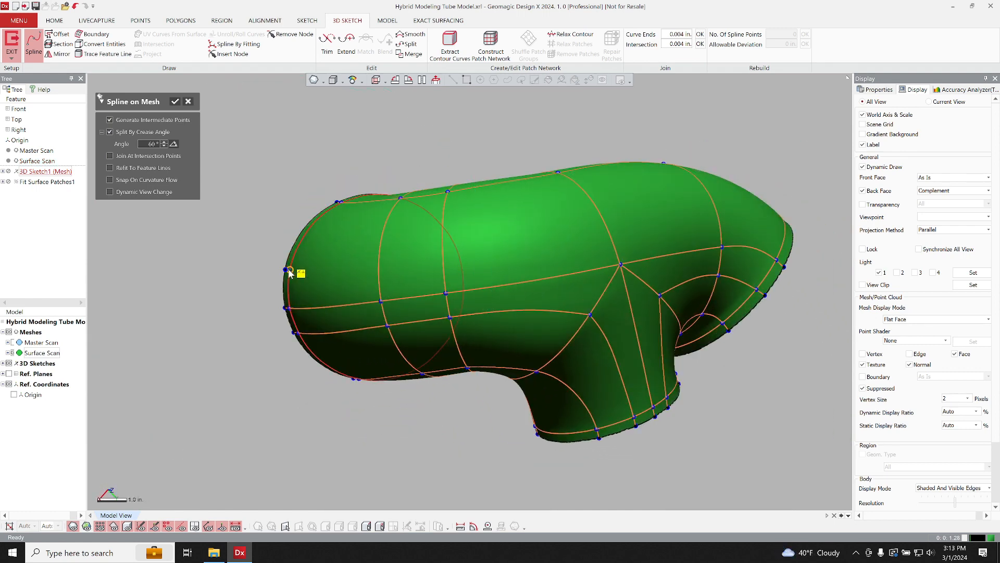
- Draw a lengthwise spline along the back of the tube across its section curves, and exit the mesh sketch
left_click(289, 268)
left_click(379, 264)
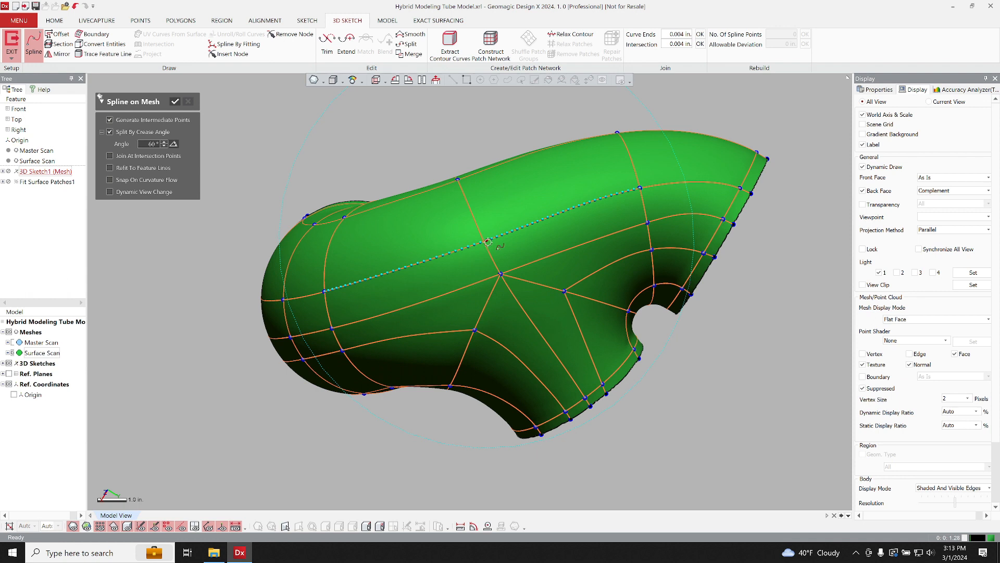
right_click_drag(487, 242, 487, 242)
left_click(175, 101)
left_click(11, 42)
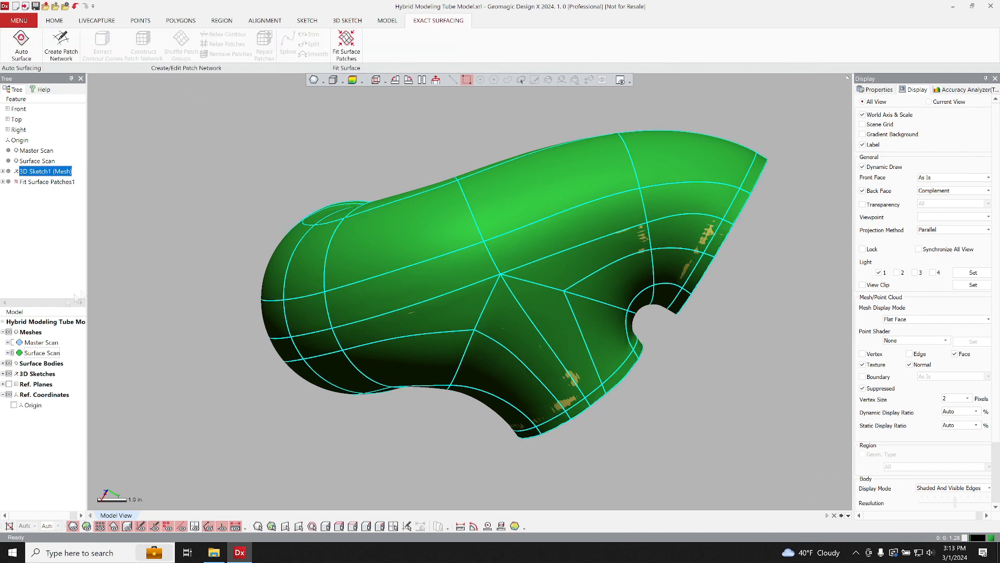
- Hide the meshes temporarily to examine the fitted patches along the back of the tube
left_click(9, 332)
mouse_move(388, 180)
right_mouse_down()
mouse_move(482, 277)
mouse_move(422, 123)
mouse_move(410, 236)
mouse_move(326, 262)
right_mouse_up()
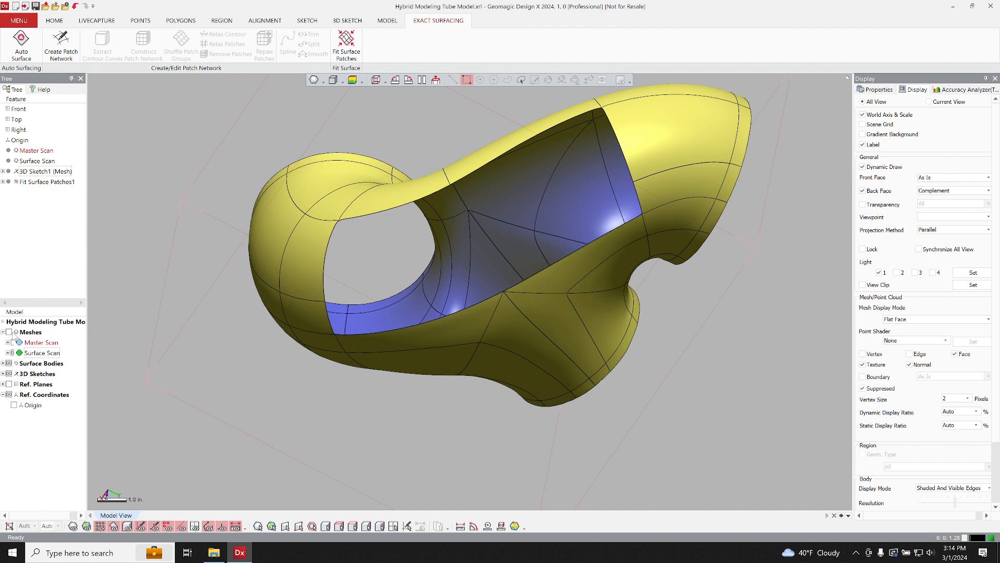
left_click(9, 332)
- Reopen the mesh sketch, join its curves at their intersections, and exit the sketch to update the patches
right_click(31, 176)
left_click(49, 179)
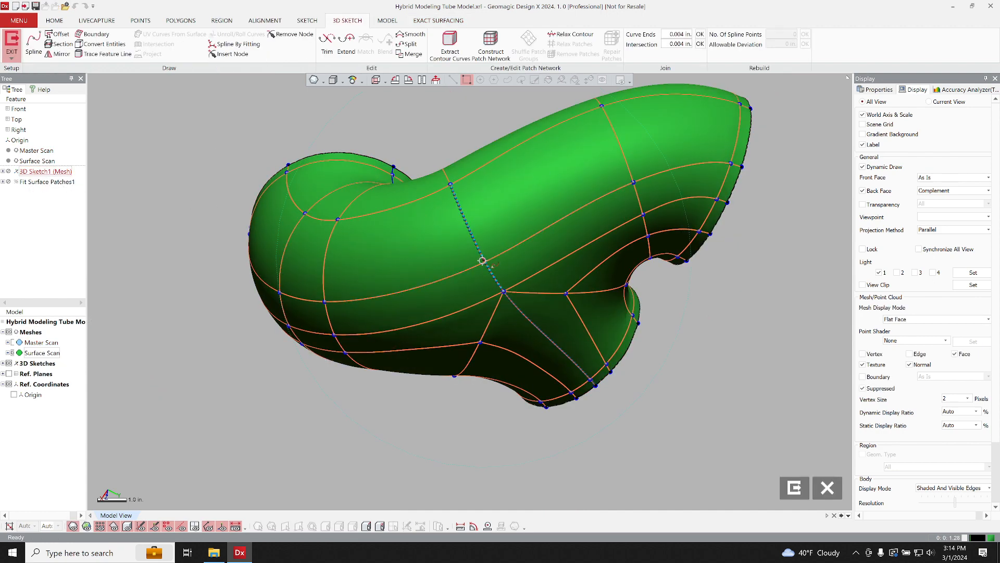
right_click_drag(487, 261, 477, 213)
left_click(670, 44)
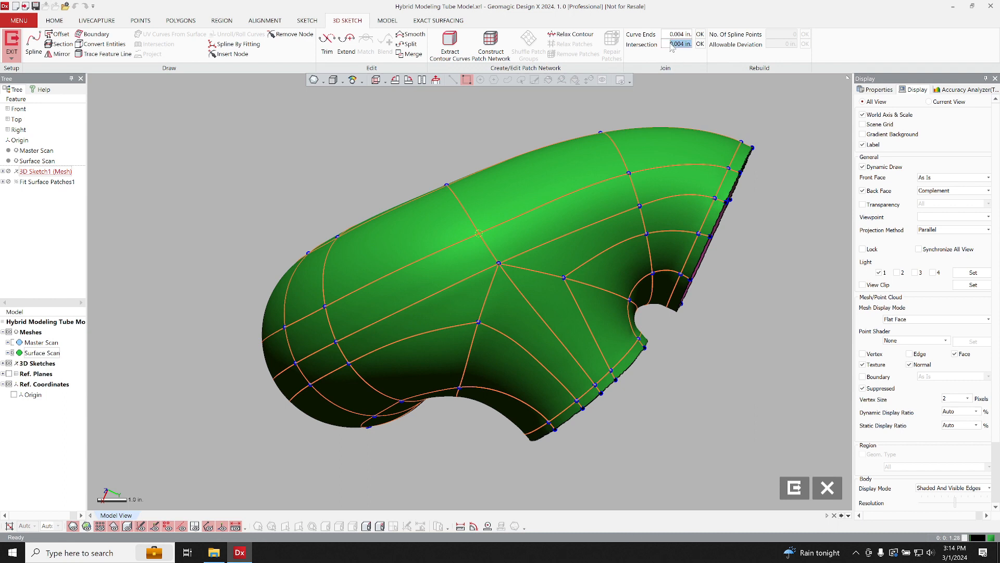
left_click(699, 44)
left_click(791, 488)
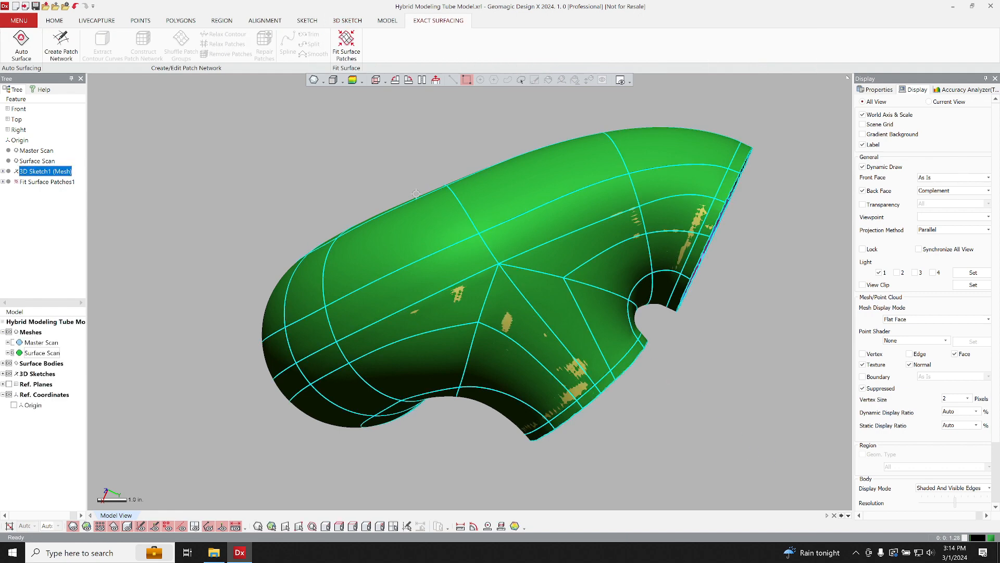
- Hide the meshes and examine the updated surface patches for complete coverage of the tube
left_click(10, 332)
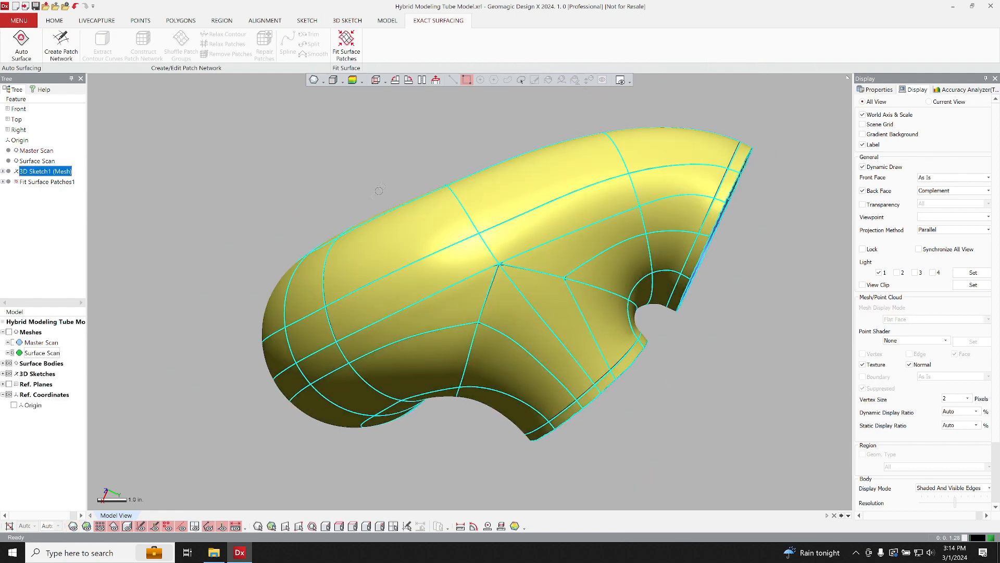
left_click(501, 148)
mouse_move(501, 149)
right_mouse_down()
mouse_move(567, 280)
mouse_move(532, 134)
mouse_move(353, 138)
mouse_move(320, 159)
right_mouse_up()
middle_click_drag(321, 159, 329, 176)
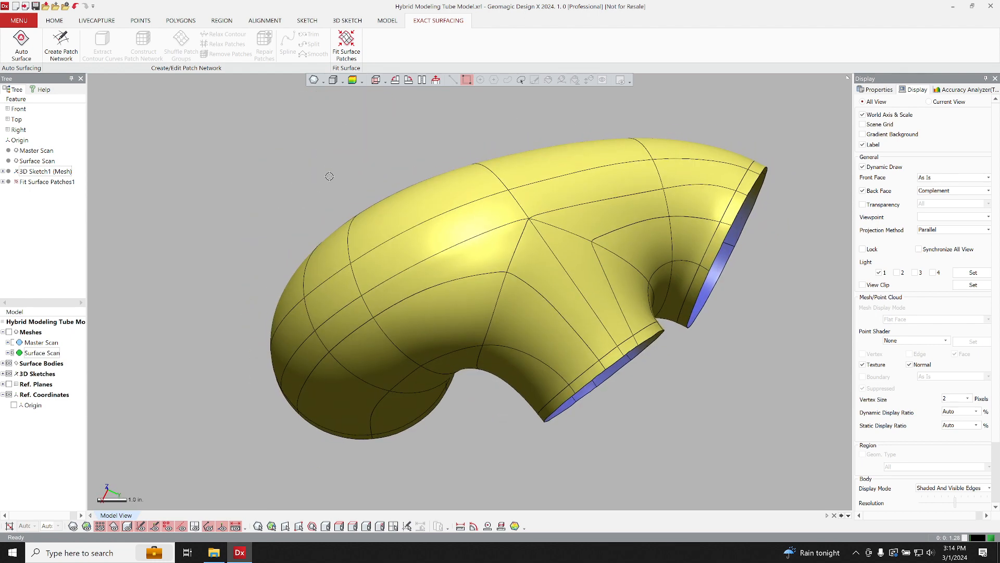
- Check the updated surface's deviation from the scan on the elbow, the back and the three openings
left_click(353, 82)
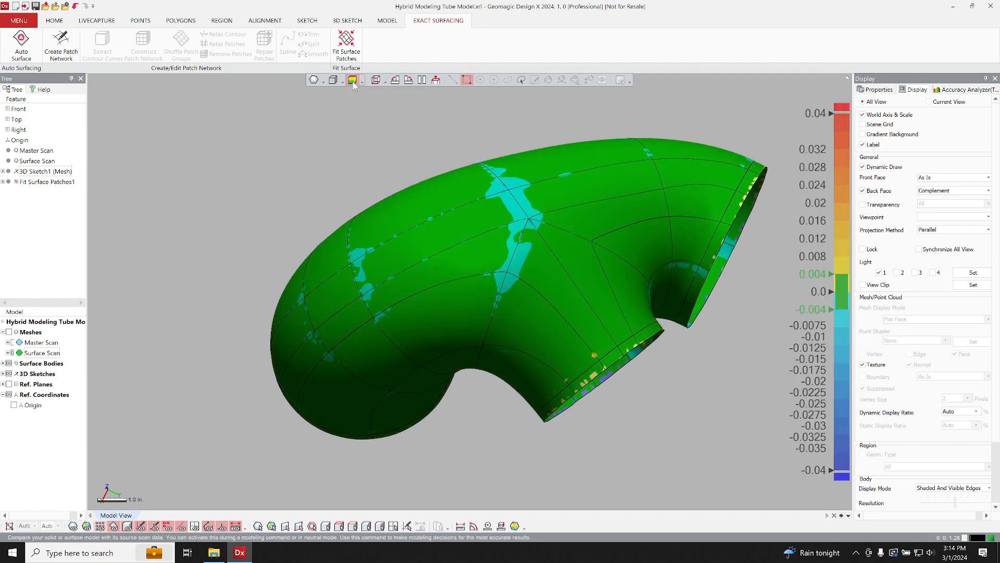
right_click_drag(278, 437, 424, 338)
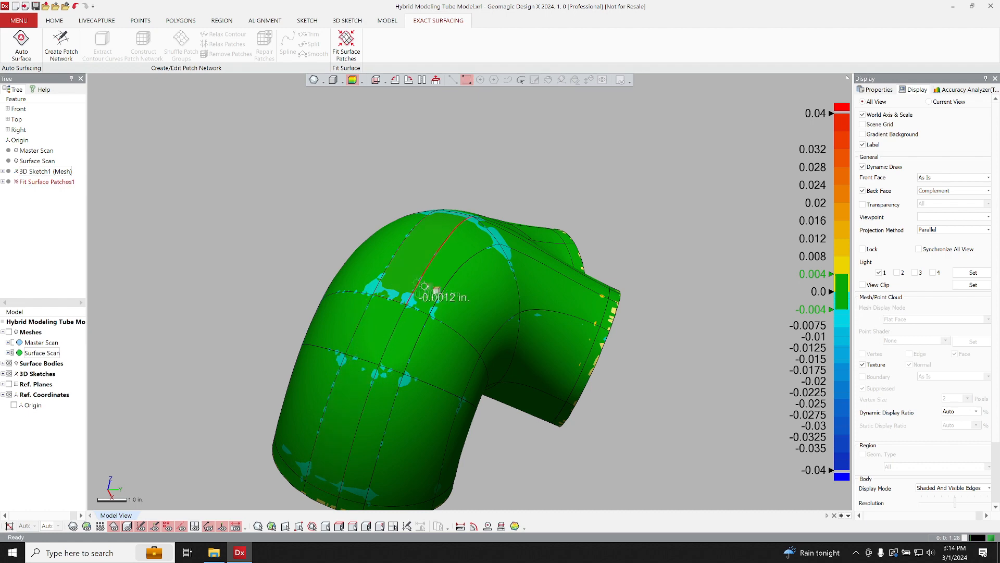
right_click_drag(406, 277, 498, 323)
right_click_drag(498, 323, 244, 281)
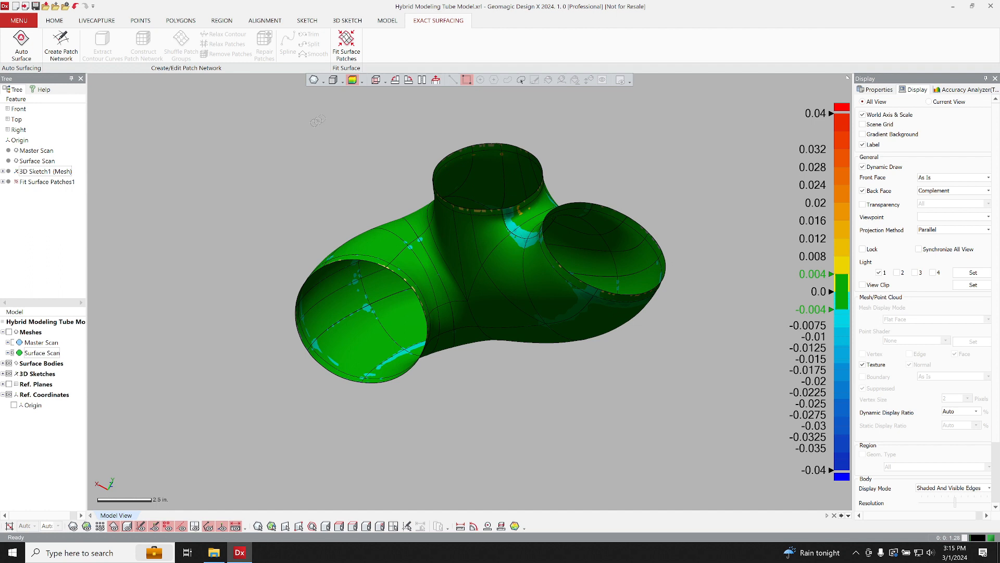
left_click(353, 80)
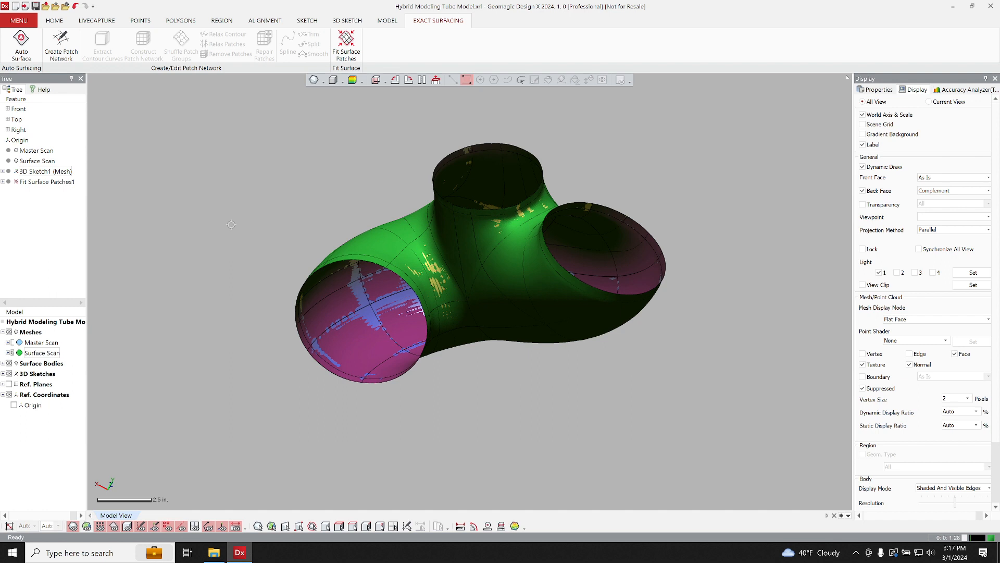
- Show the Master Scan instead of the Surface Scan, and thicken the fitted surface patches by 0.2 in. in Direction2
left_click(13, 353)
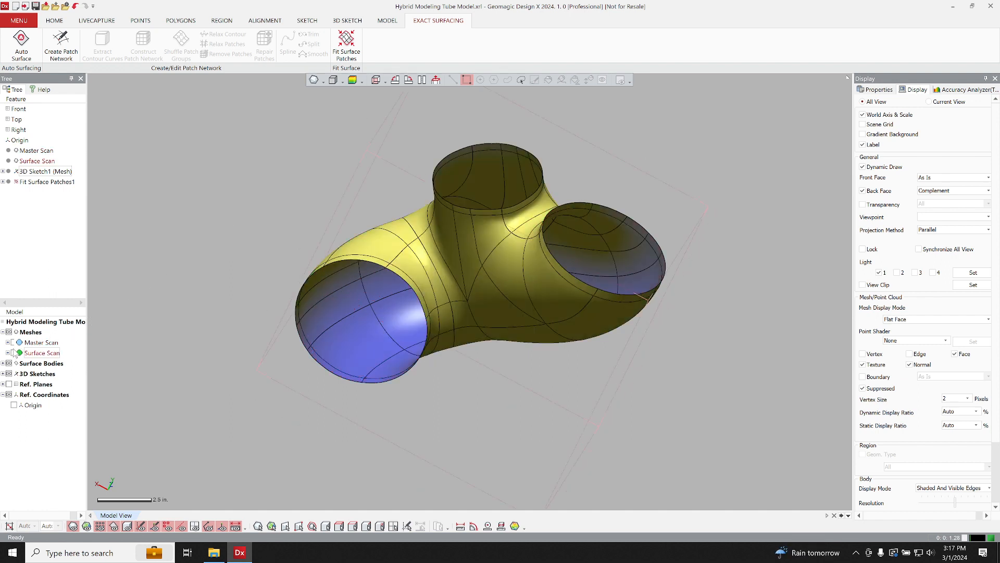
left_click(14, 343)
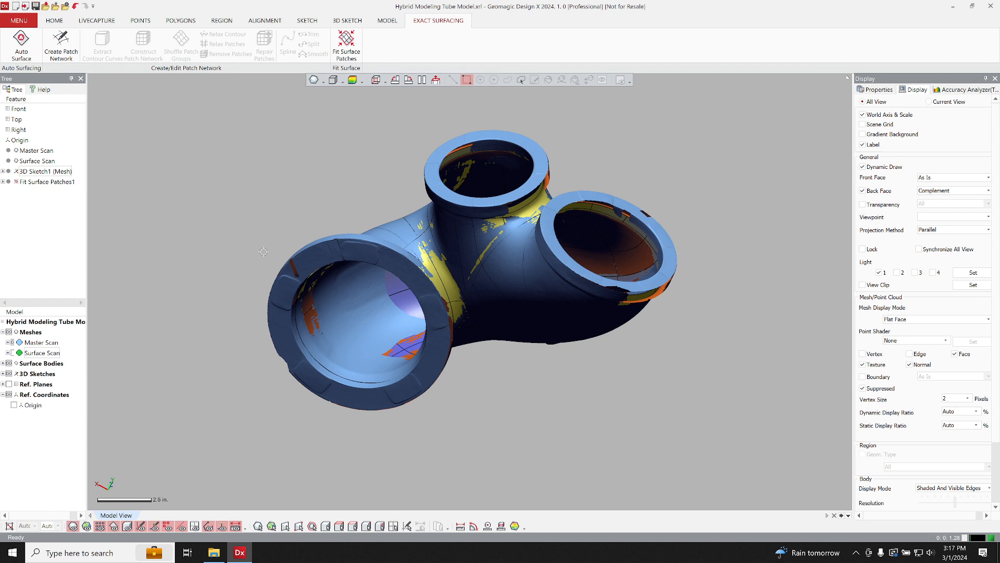
left_click(399, 21)
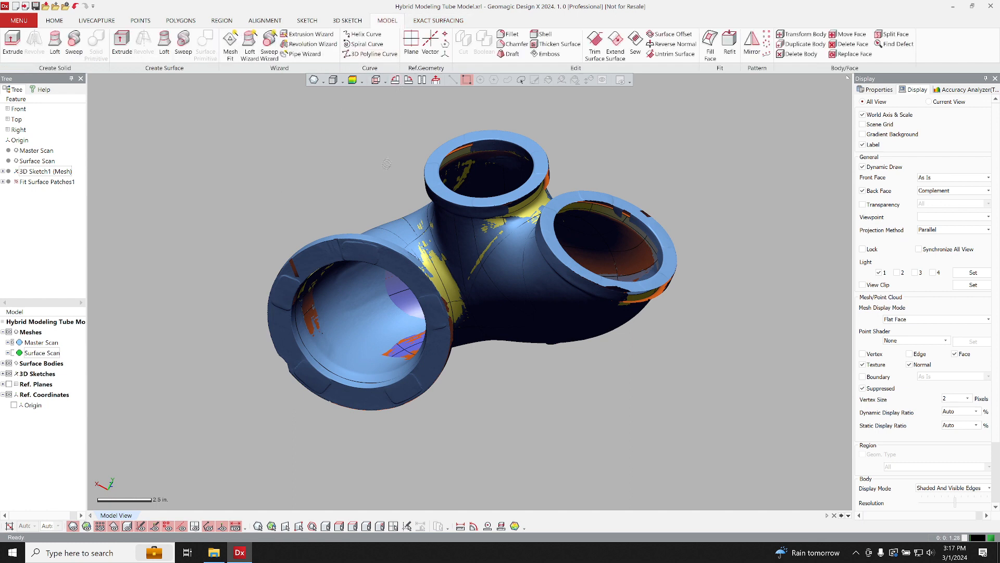
left_click(555, 44)
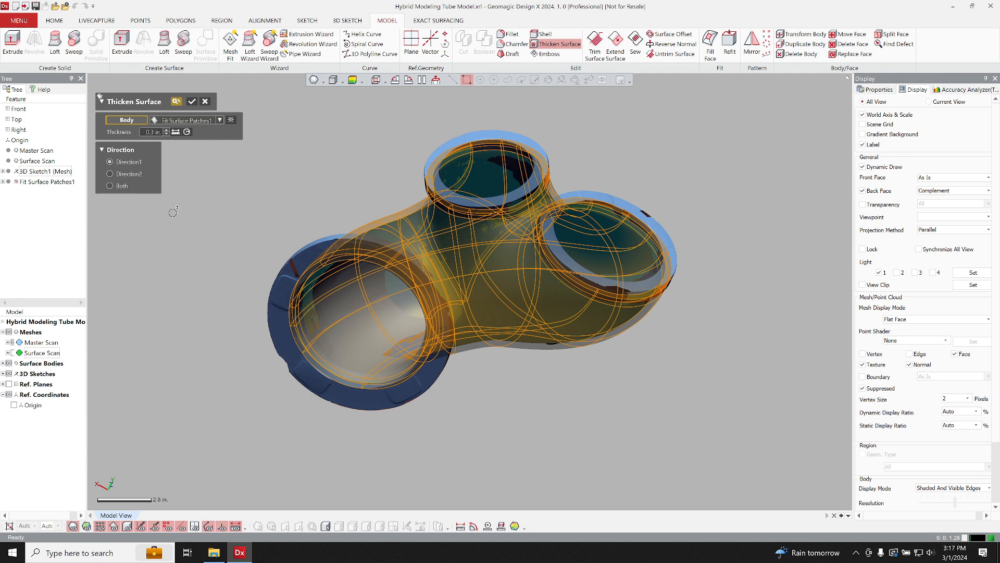
left_click(111, 174)
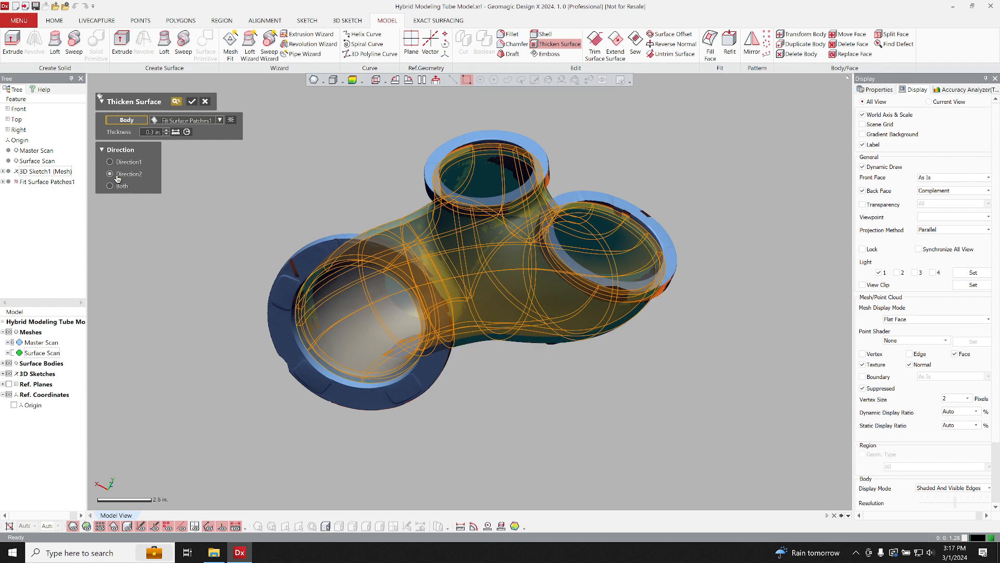
double_click(154, 133)
key("Return")
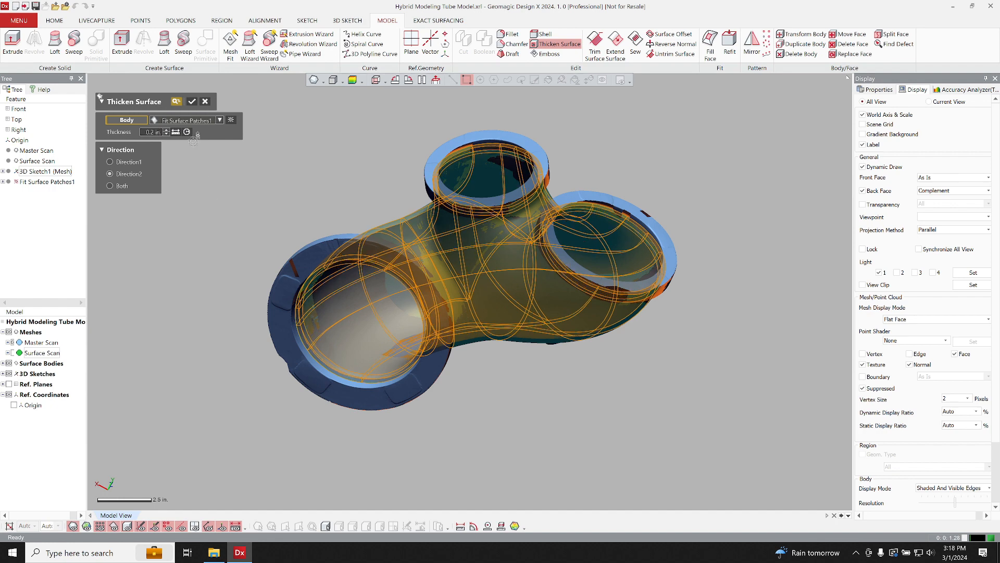
left_click(191, 104)
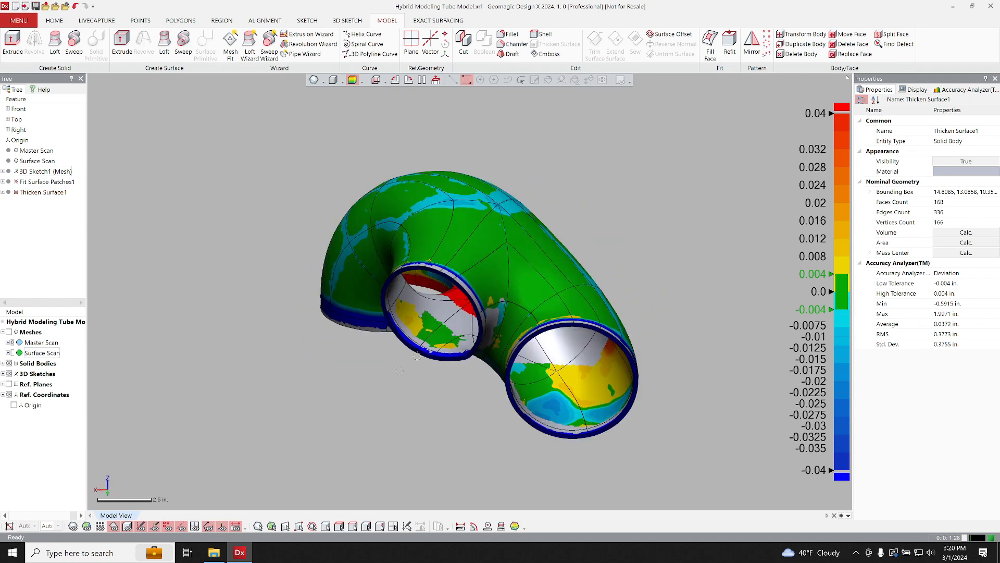
- Examine the thickened body against the Master Scan around the three flanged openings
mouse_move(437, 332)
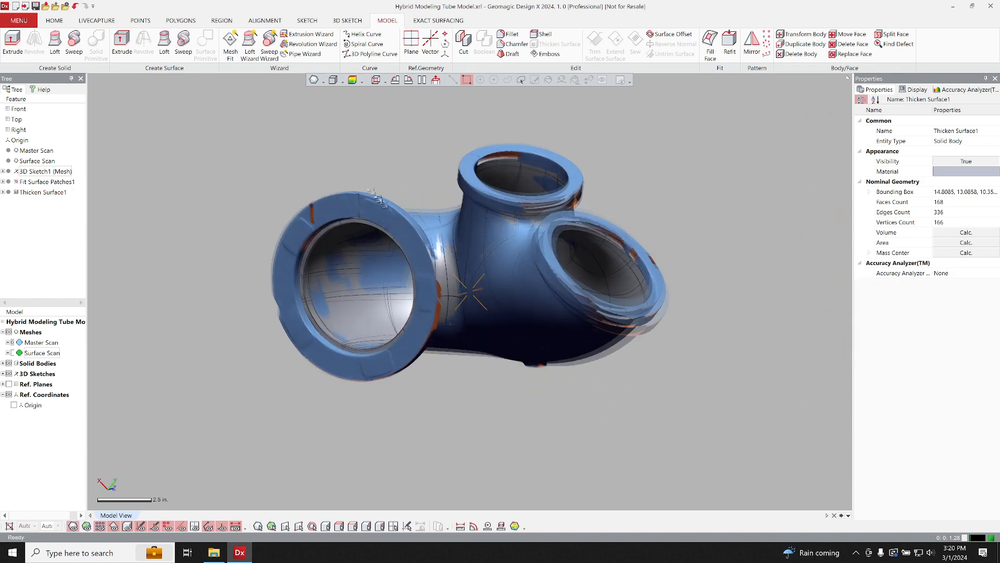
mouse_move(379, 199)
right_mouse_down()
mouse_move(396, 271)
mouse_move(381, 318)
mouse_move(365, 270)
mouse_move(392, 273)
mouse_move(359, 239)
right_mouse_up()
scroll(365, 270, "up", 2)
right_click_drag(368, 314, 355, 259)
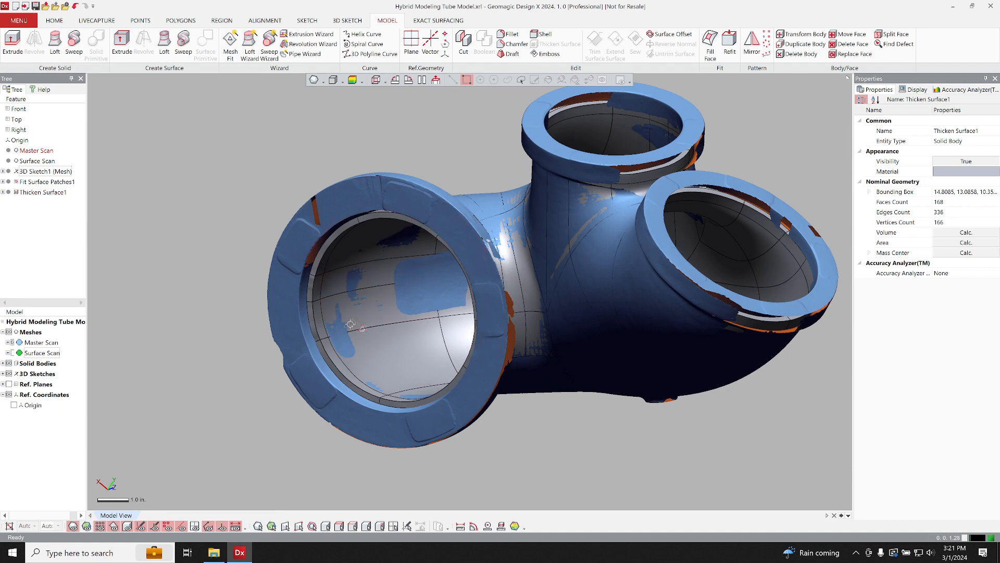
mouse_move(353, 264)
right_mouse_down()
mouse_move(391, 295)
mouse_move(421, 308)
mouse_move(437, 302)
right_mouse_up()
right_click_drag(562, 198, 433, 313, "ctrl")
mouse_move(433, 312)
right_mouse_down("shift")
mouse_move(433, 292)
mouse_move(433, 303)
right_mouse_up("shift")
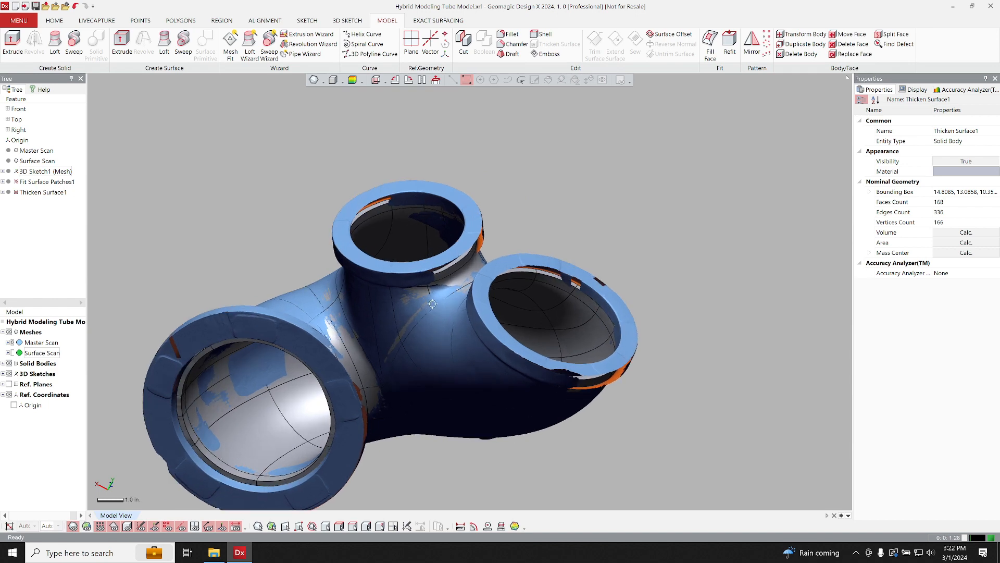
right_click_drag(432, 303, 432, 292, "shift")
- Create a reference plane on the middle outlet's flange face with the Pick Multiple Points method
left_click(411, 42)
right_click_drag(398, 158, 431, 323)
left_click(399, 243)
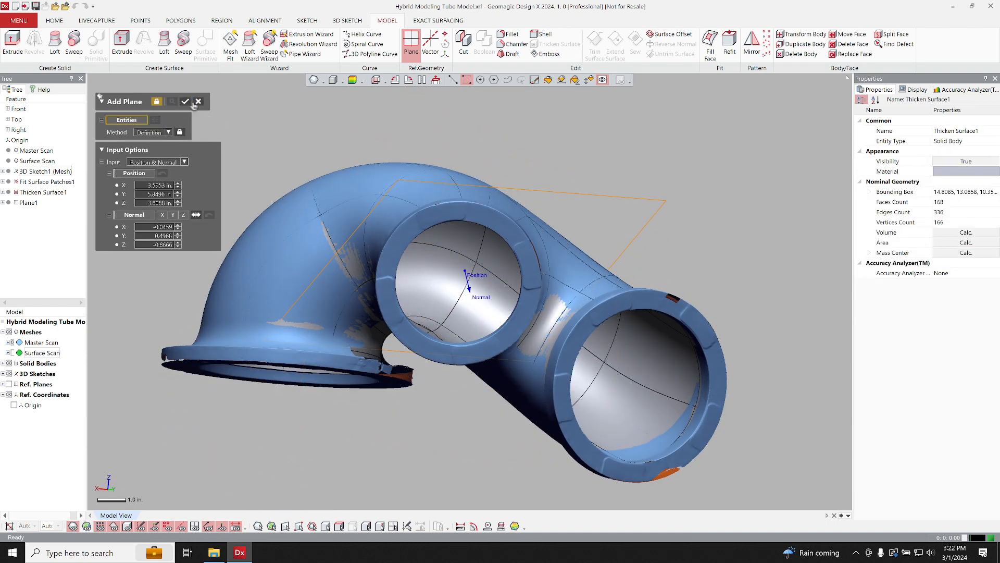
left_click(191, 104)
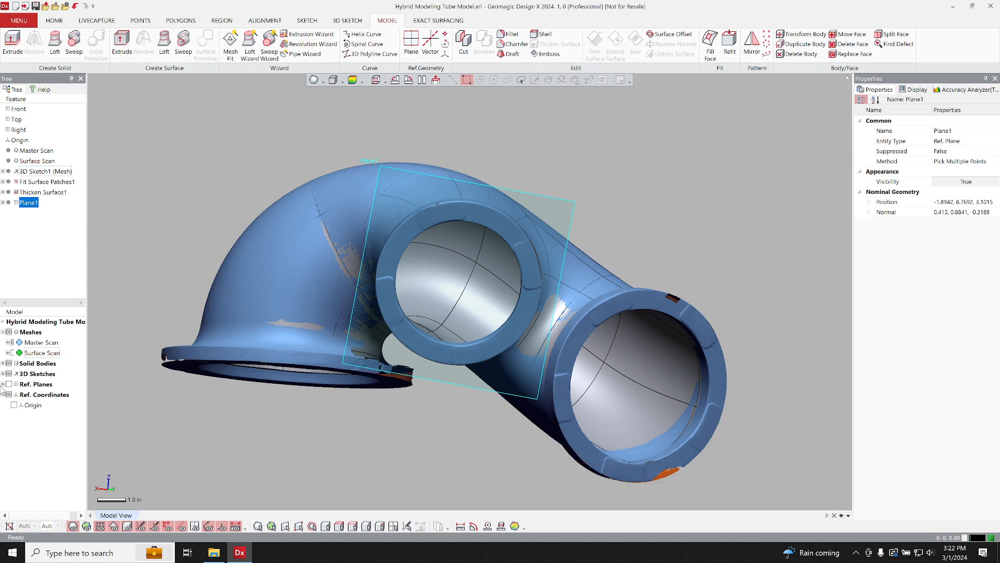
- Set up a mesh sketch on the middle outlet's plane with the section offset 0.2 in. from the base plane
left_click(8, 384)
right_click_drag(322, 318, 438, 391)
right_click(548, 251)
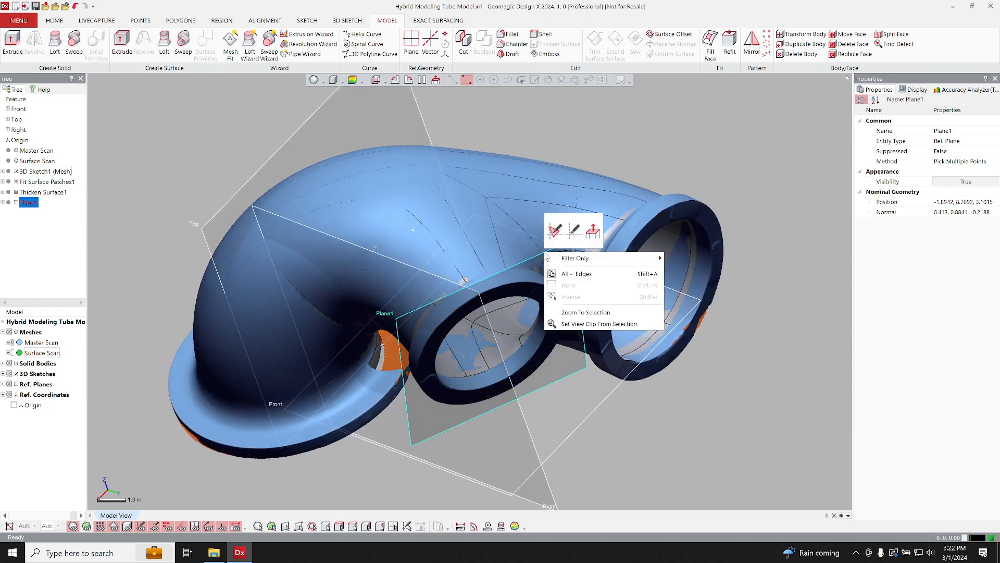
left_click(554, 235)
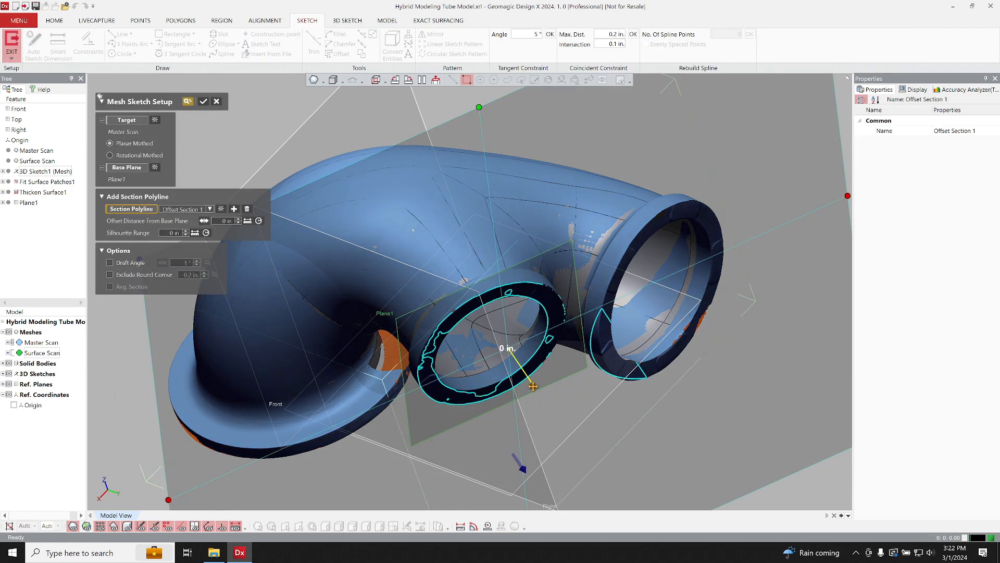
right_click_drag(531, 381, 490, 287)
scroll(484, 291, "down", 3)
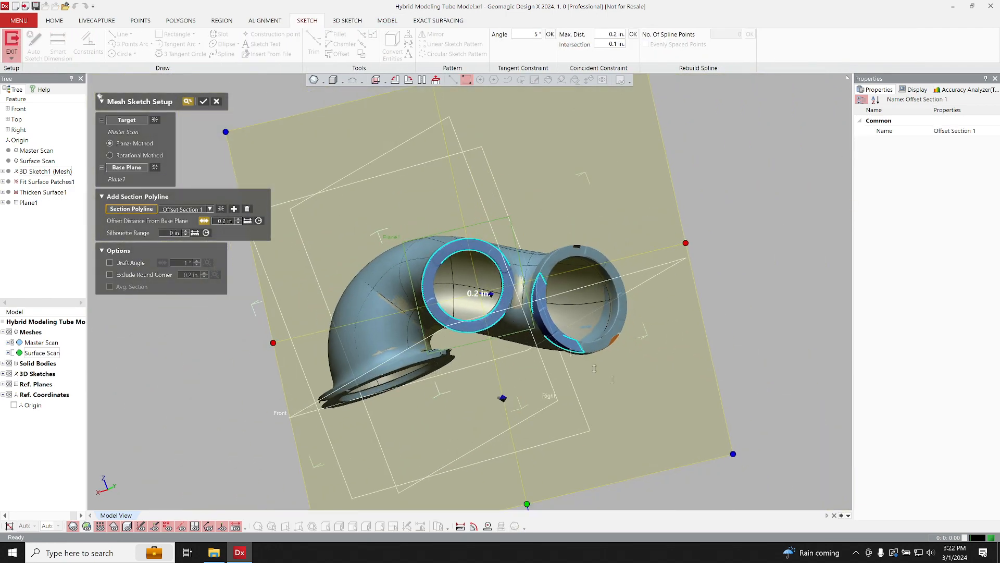
- Shrink the section region to enclose only the middle outlet's flange and accept the mesh sketch setup
left_click_drag(712, 456, 509, 324)
left_click_drag(226, 132, 403, 242)
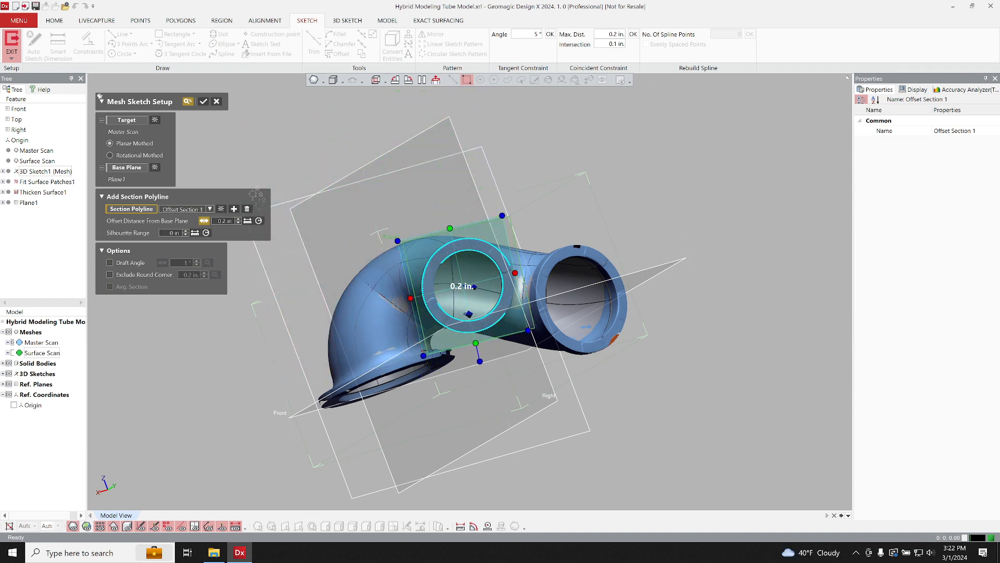
left_click(204, 101)
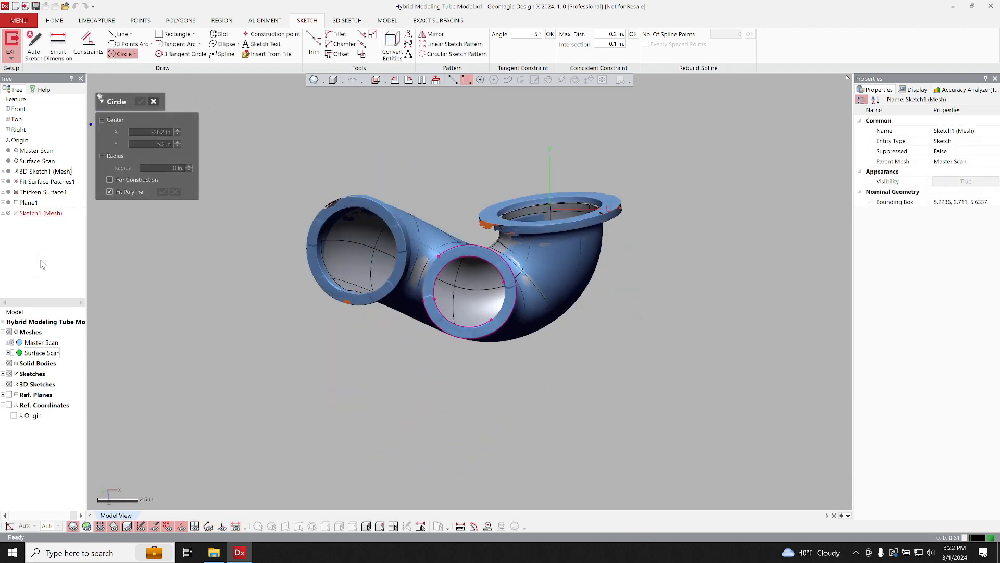
- Hide the meshes and solid bodies, and fit circles to the outer and inner section polylines of the middle flange
left_click(154, 101)
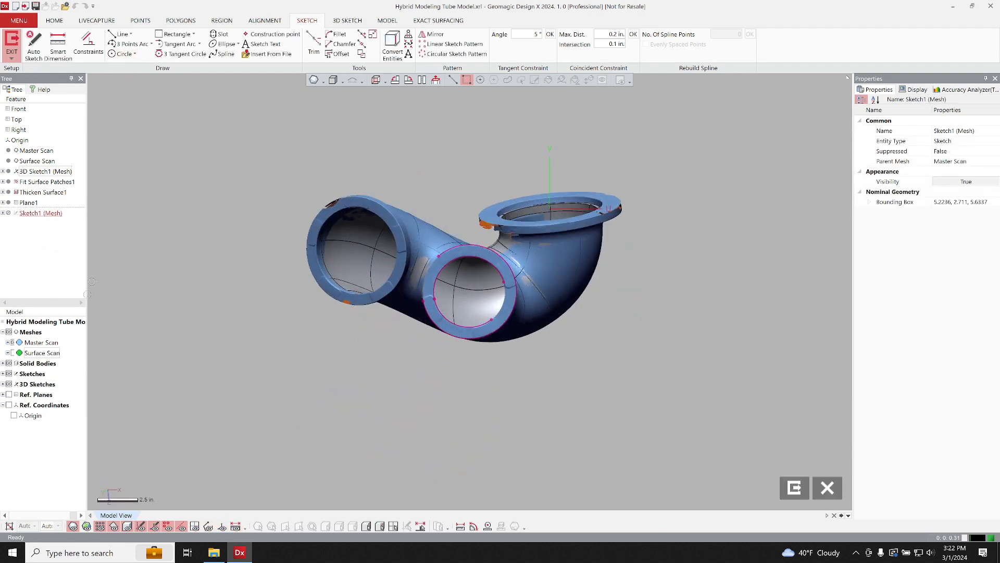
left_click(9, 331)
left_click(9, 363)
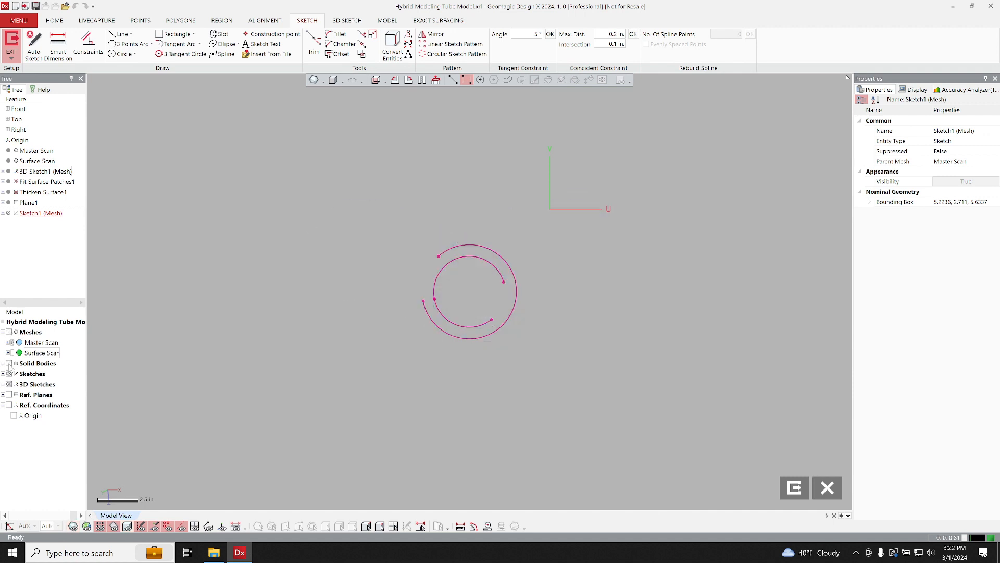
scroll(416, 317, "up", 4)
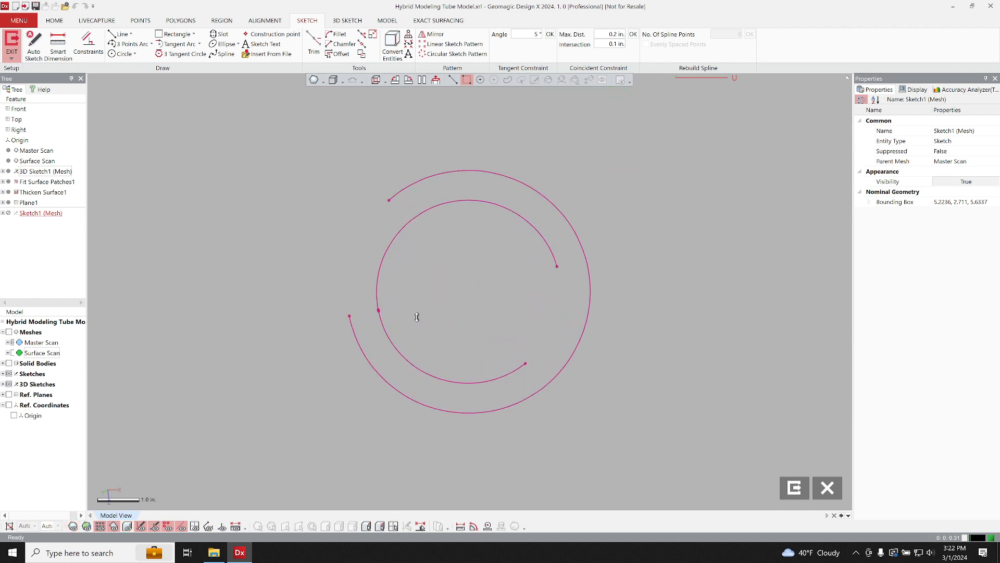
left_click(123, 53)
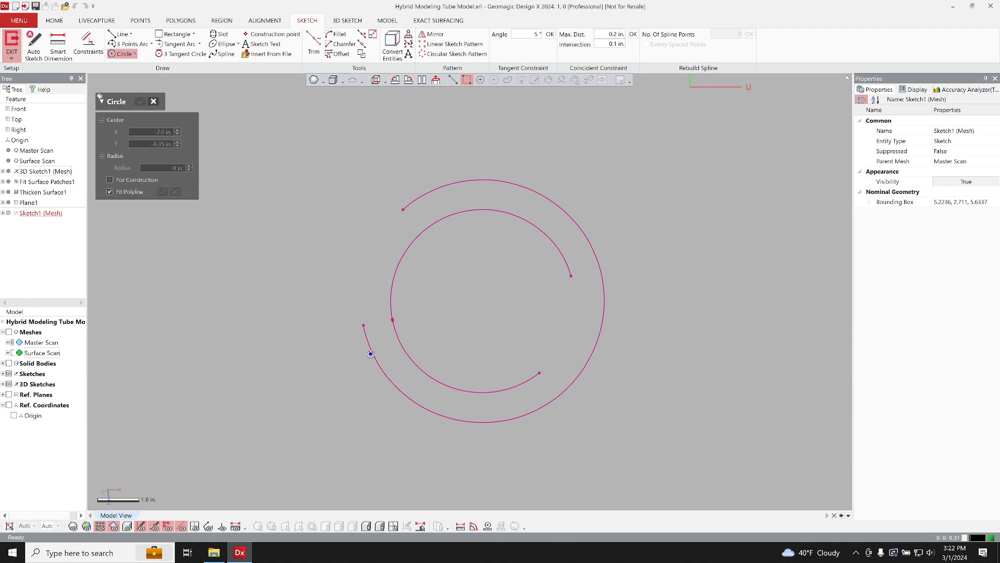
left_click(371, 354)
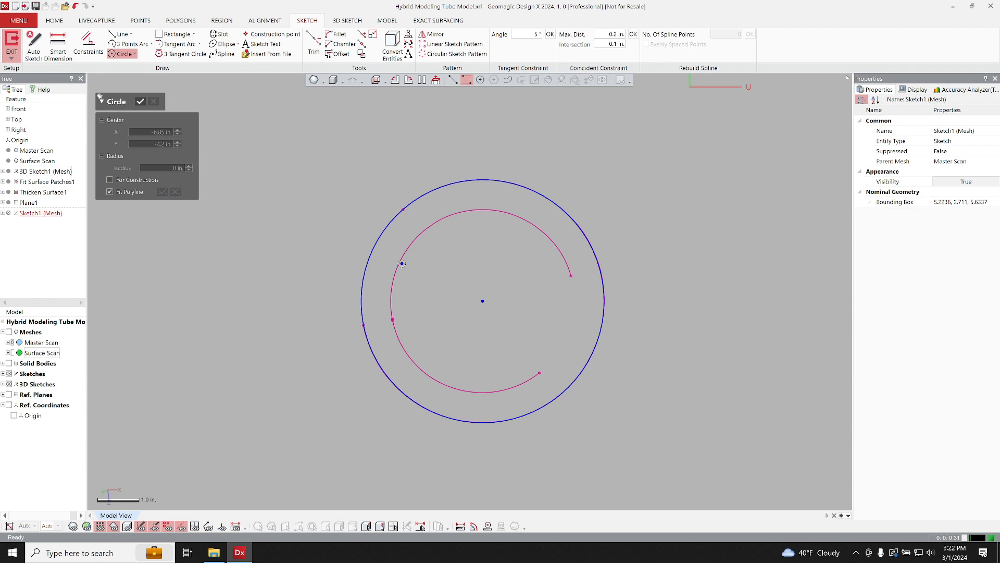
left_click(392, 313)
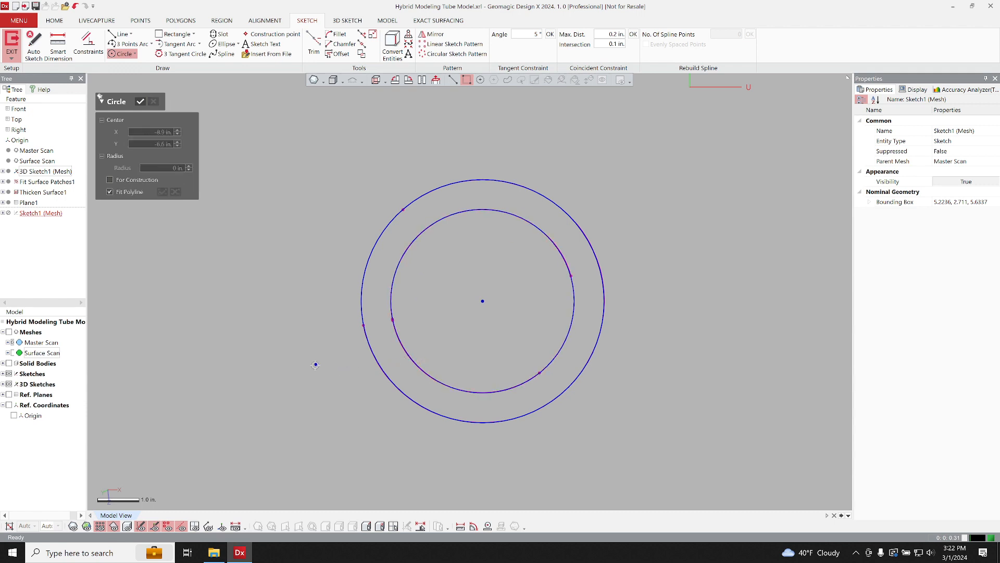
left_click(139, 102)
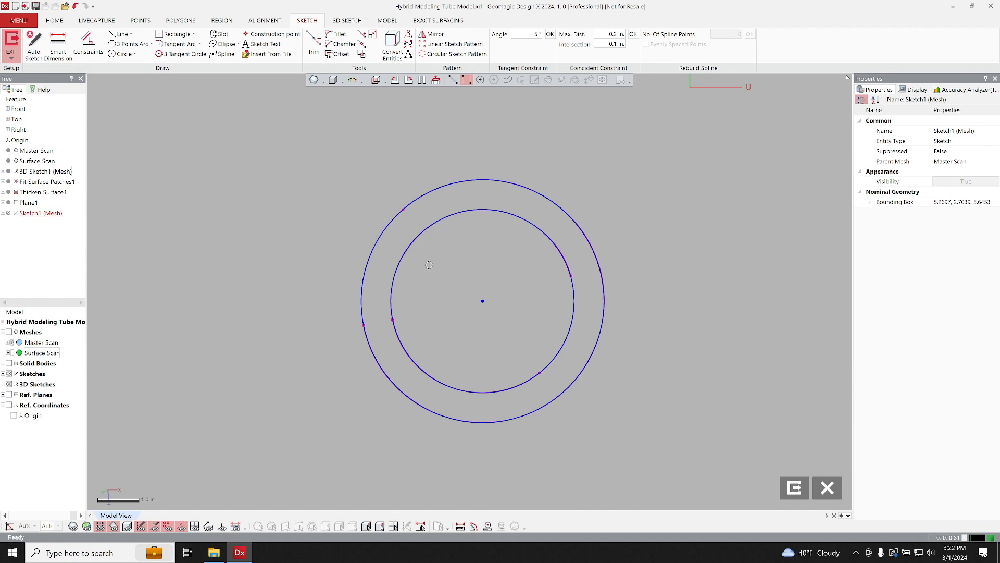
- Select both fitted circles and apply a concentric constraint
left_click_drag(430, 265, 344, 268)
right_click(333, 260)
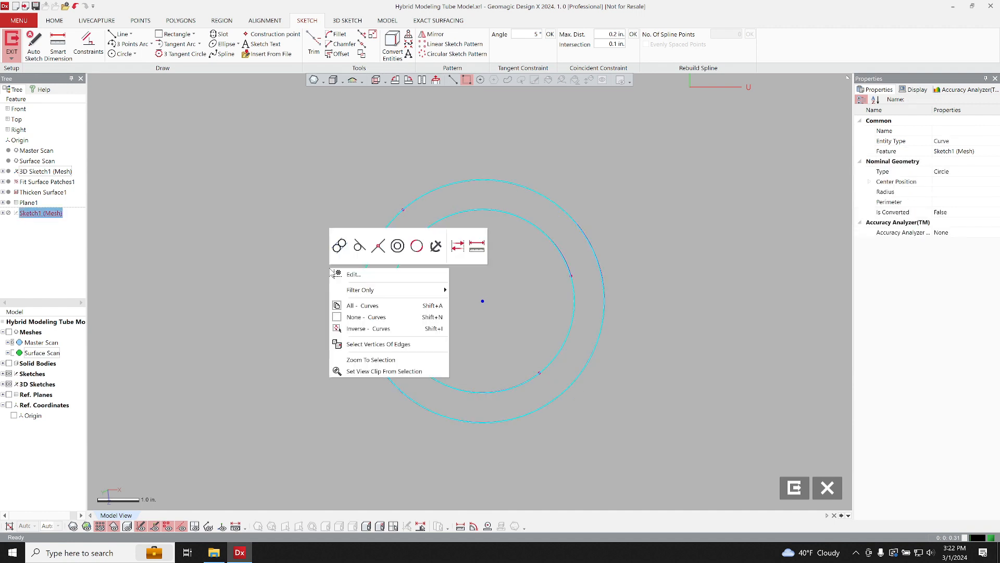
left_click(398, 245)
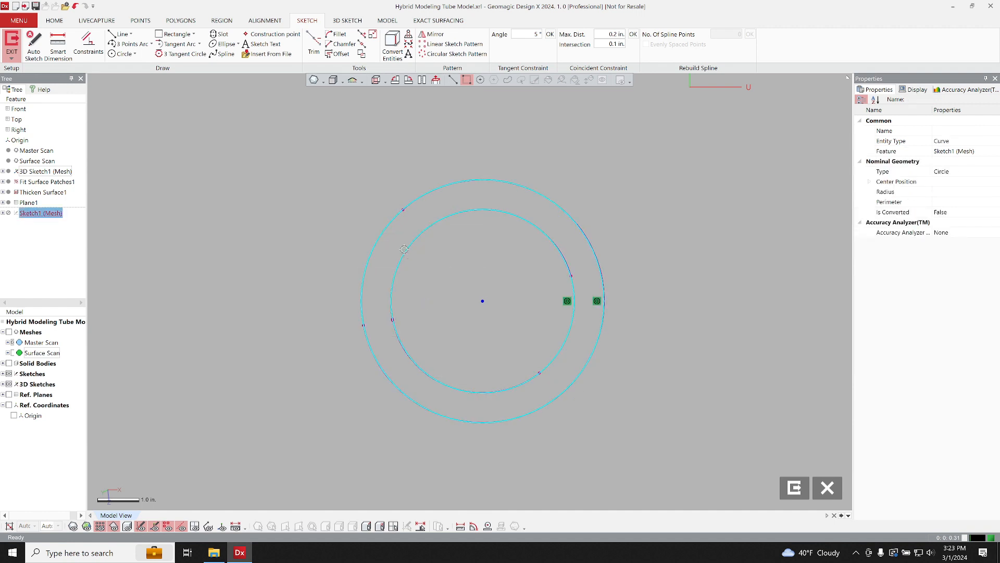
- Apply a fixed constraint to the inner and outer circles of the middle flange and exit the mesh sketch
left_click(414, 282)
left_click(390, 277)
right_click(388, 276)
left_click(398, 266)
left_click(369, 258)
right_click(368, 258)
left_click(364, 232)
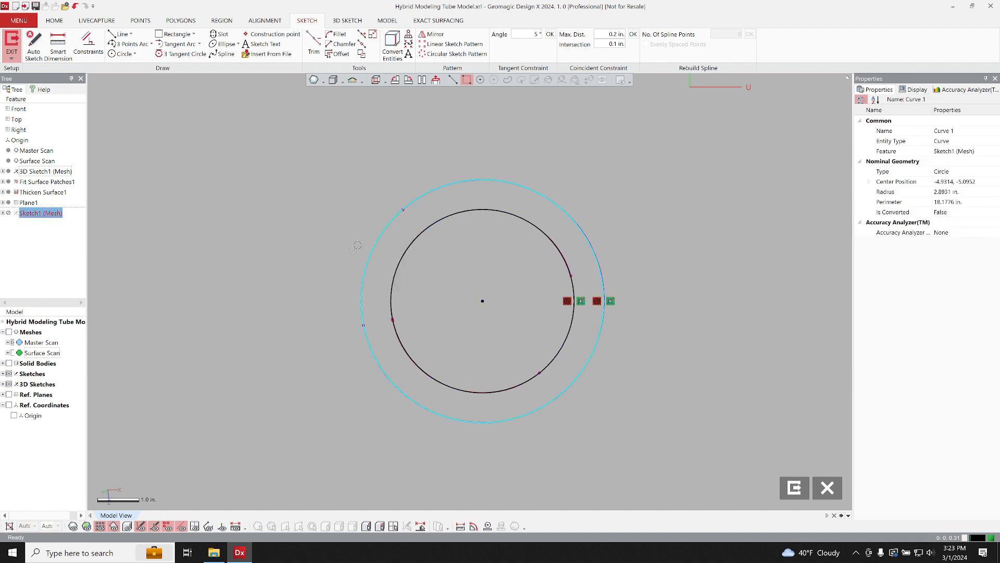
left_click(330, 274)
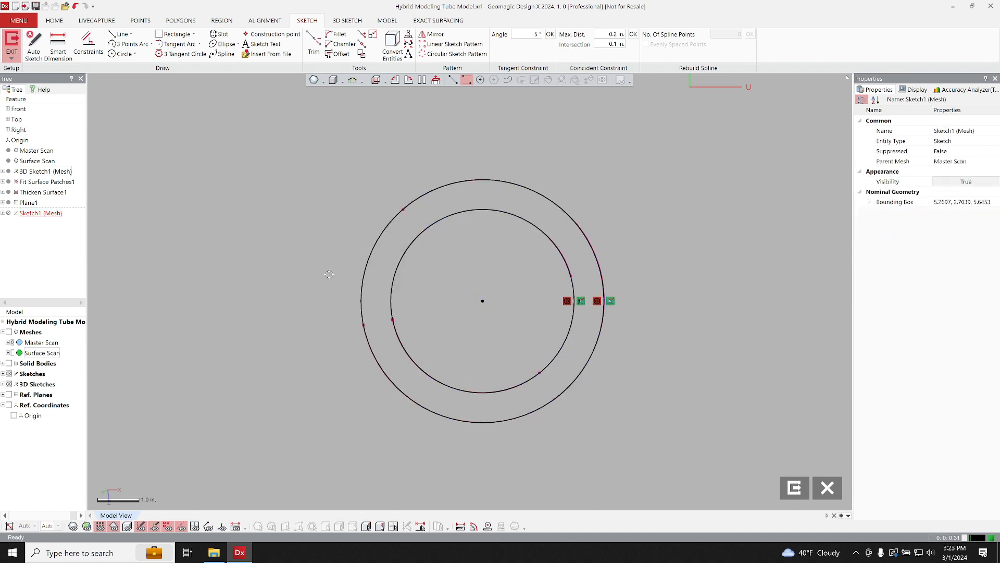
left_click(794, 488)
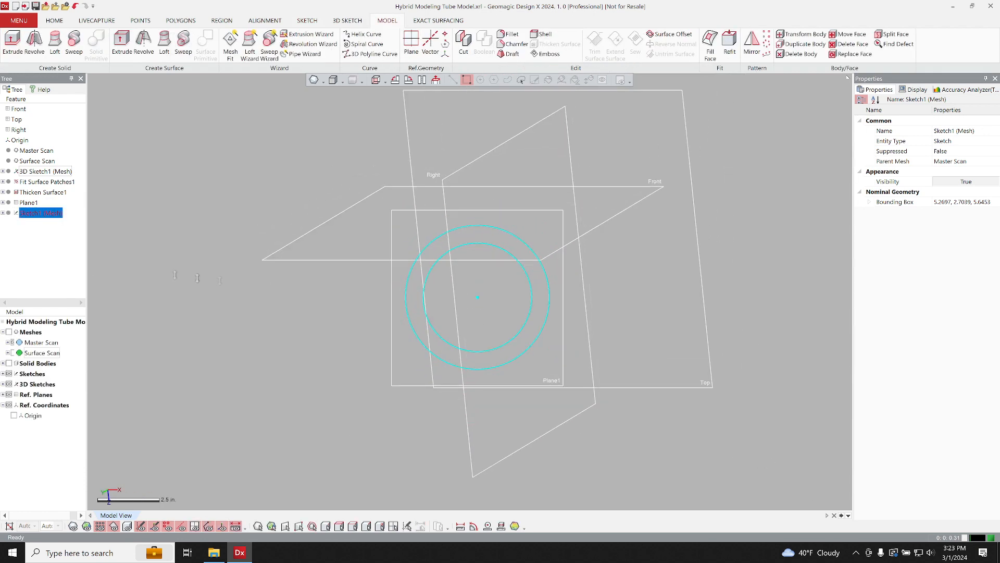
- Show the solid bodies and meshes again to view the middle flange's thickness beside its ring sketch
left_click(9, 363)
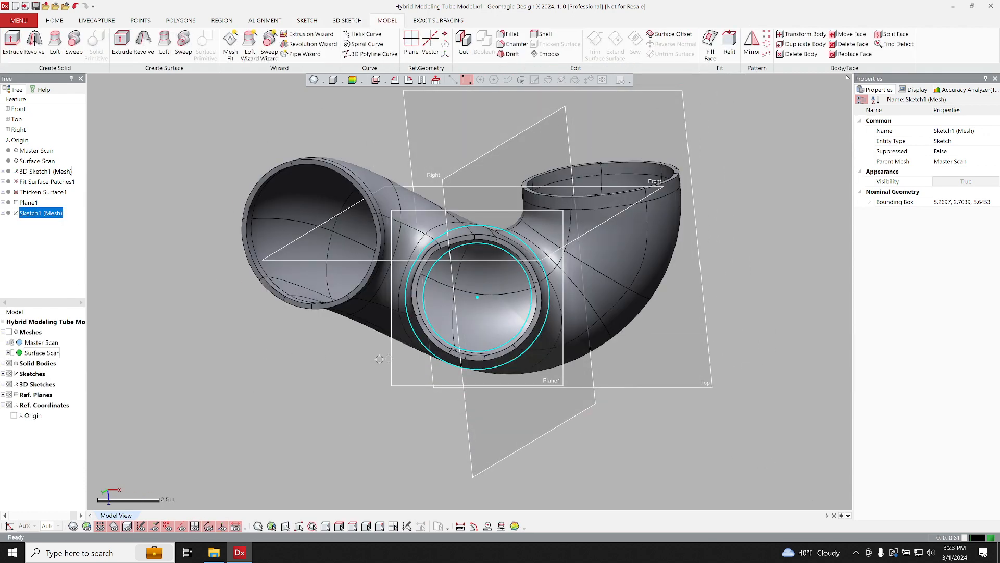
right_click_drag(483, 377, 521, 161)
scroll(342, 272, "up", 3)
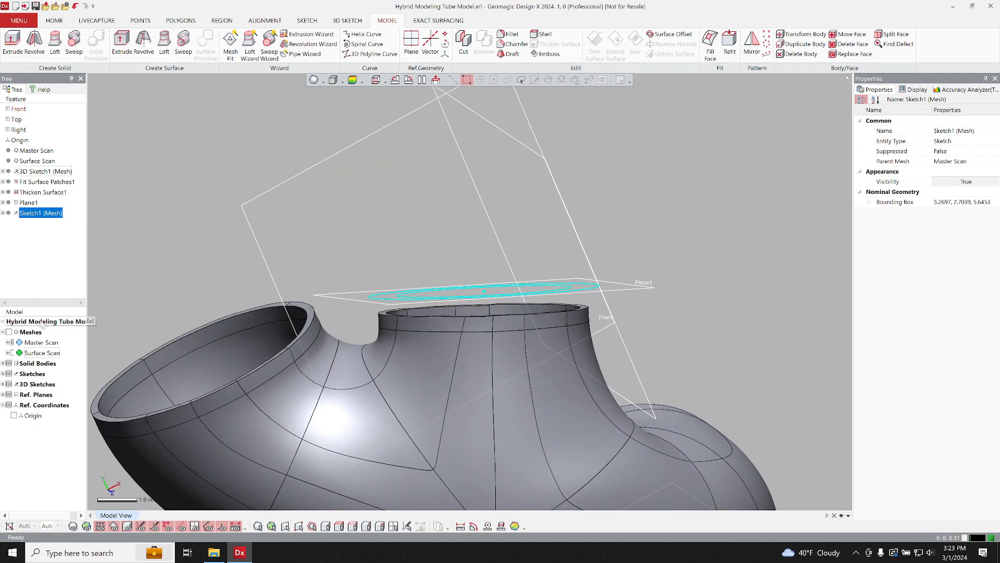
left_click(9, 332)
right_click_drag(364, 304, 375, 234, "ctrl")
scroll(541, 260, "up", 2)
mouse_move(541, 260)
right_mouse_down("ctrl")
mouse_move(442, 288)
mouse_move(473, 274)
right_mouse_up("ctrl")
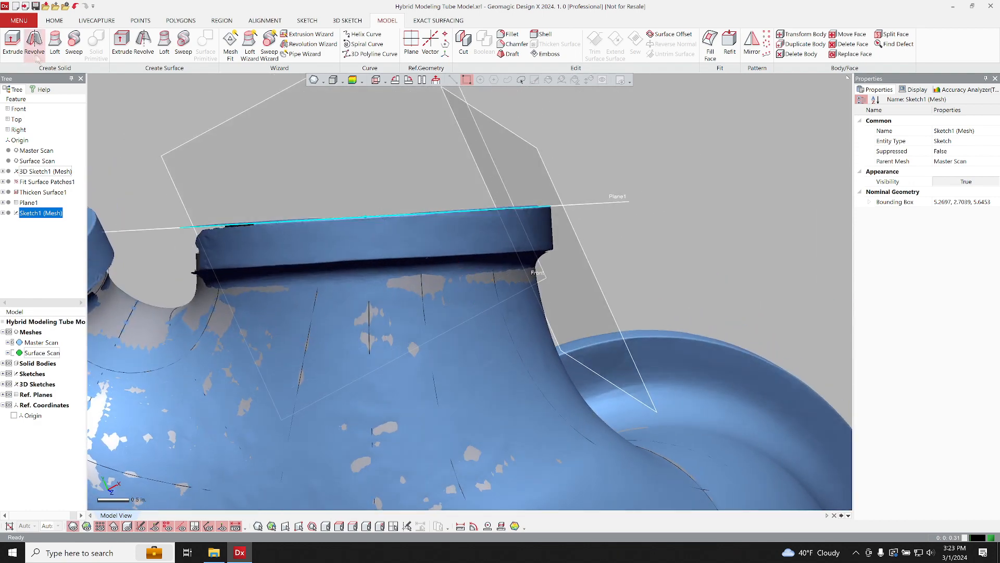
- Extrude the ring sketch 0.7 in. in the reversed direction toward the tube, merging it with the existing body
left_click(15, 49)
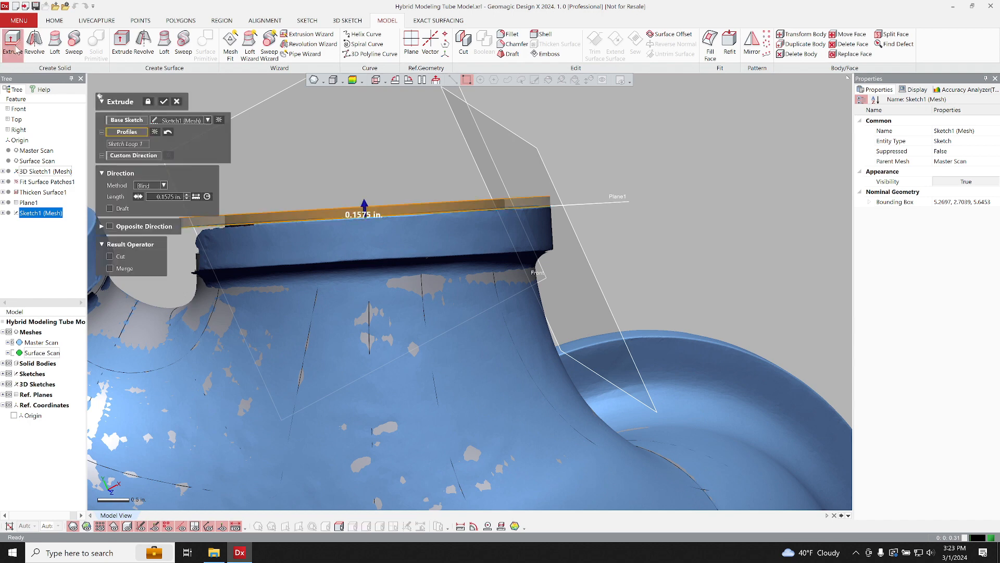
left_click(138, 196)
left_click(154, 197)
key("BackSpace")
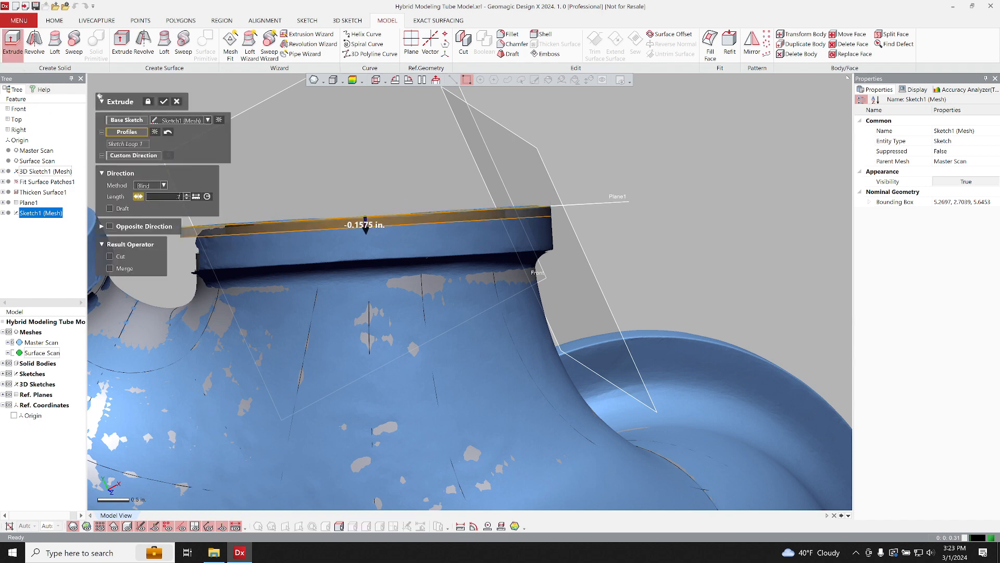
type(".7")
key("Return")
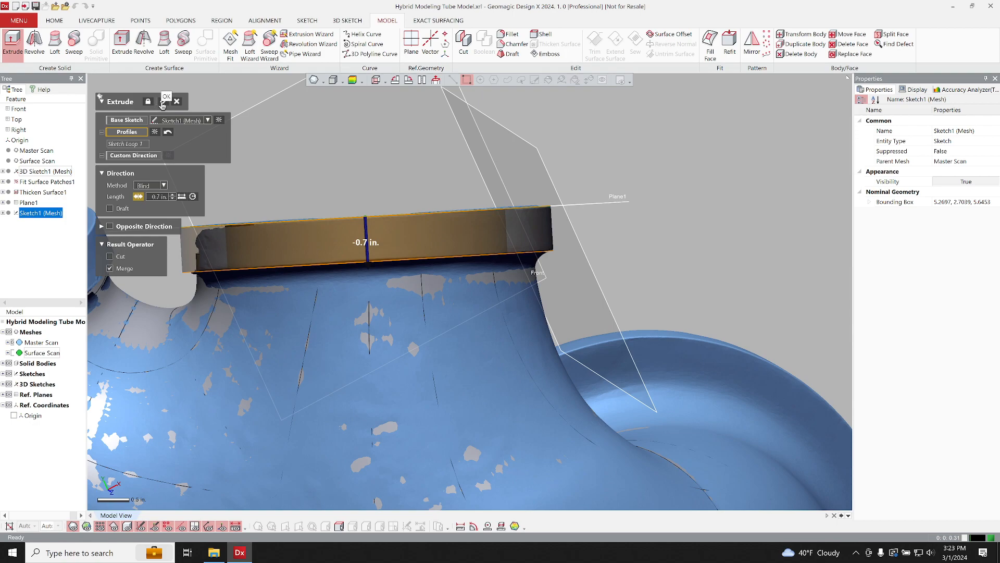
left_click(163, 103)
right_click_drag(291, 161, 493, 211)
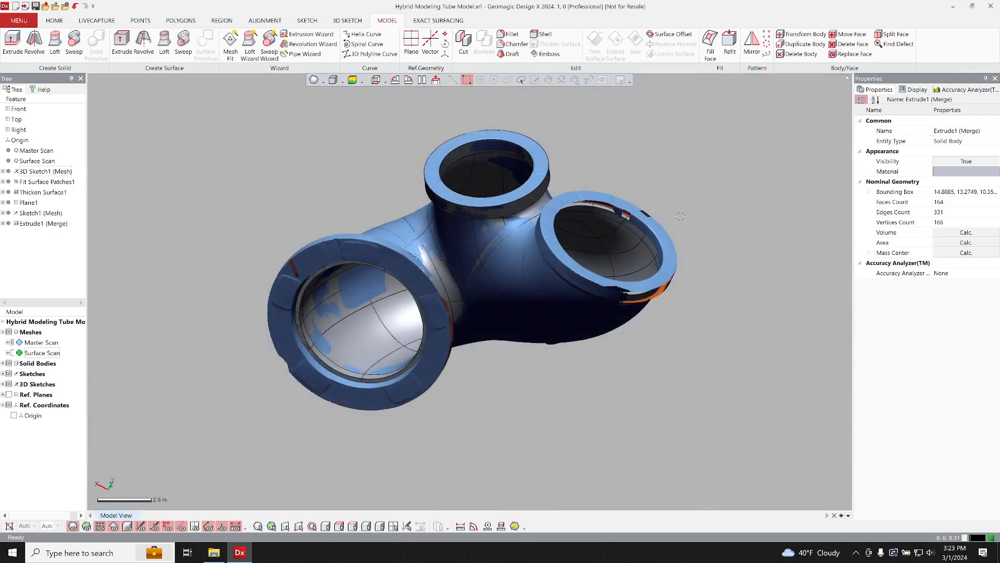
- Show the reference planes, hide the solid bodies and create a mesh sketch of the remaining large flange on the Front plane
scroll(680, 216, "up", 8)
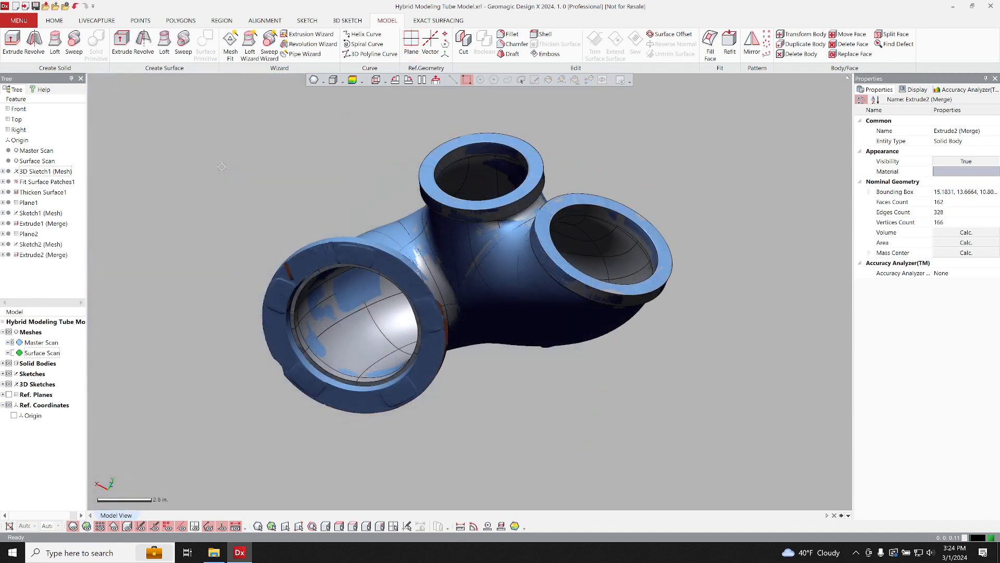
scroll(302, 338, "up", 8)
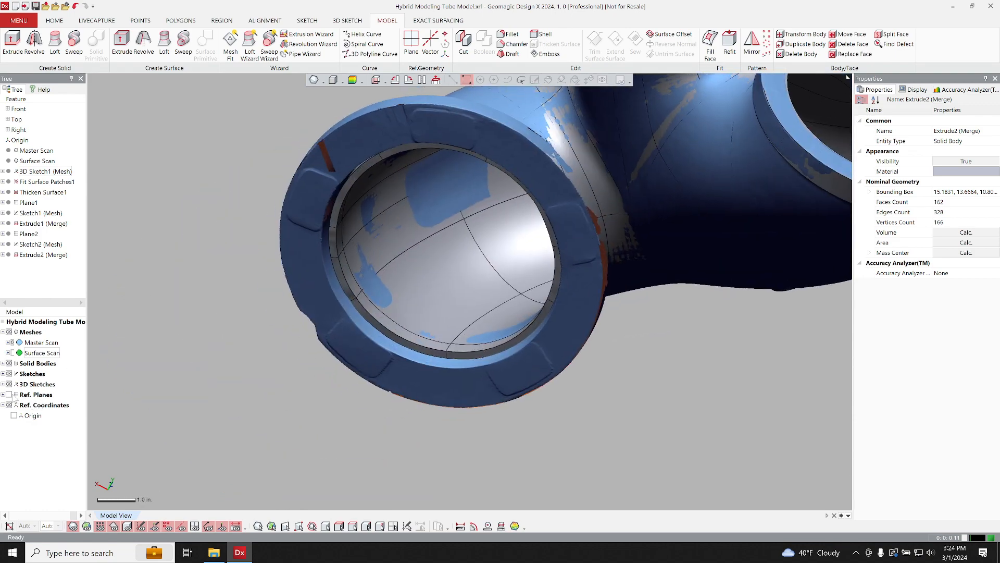
left_click(8, 394)
right_click_drag(247, 188, 298, 172)
scroll(412, 236, "up", 3)
right_click_drag(415, 234, 270, 311, "ctrl")
scroll(442, 281, "up", 3)
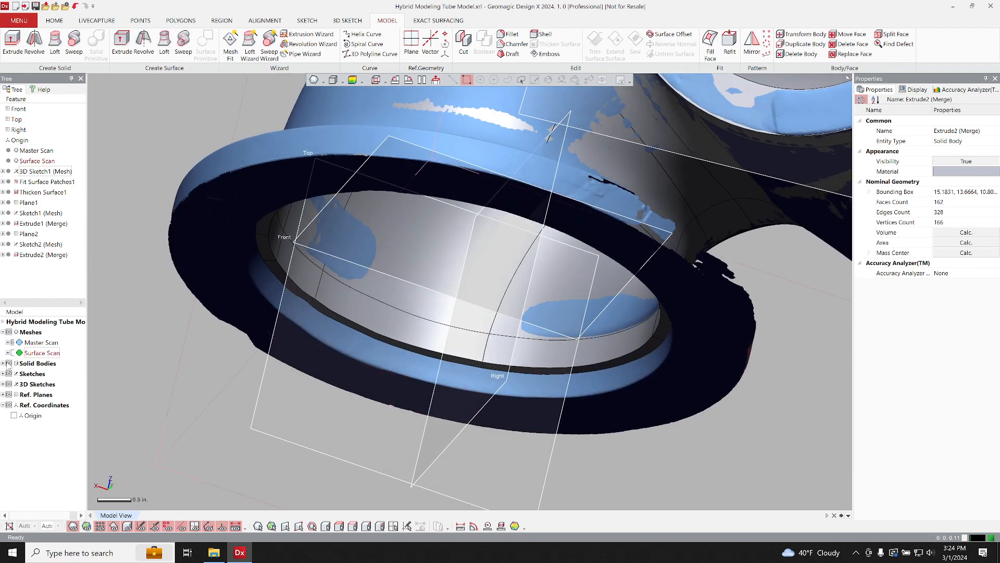
left_click(9, 363)
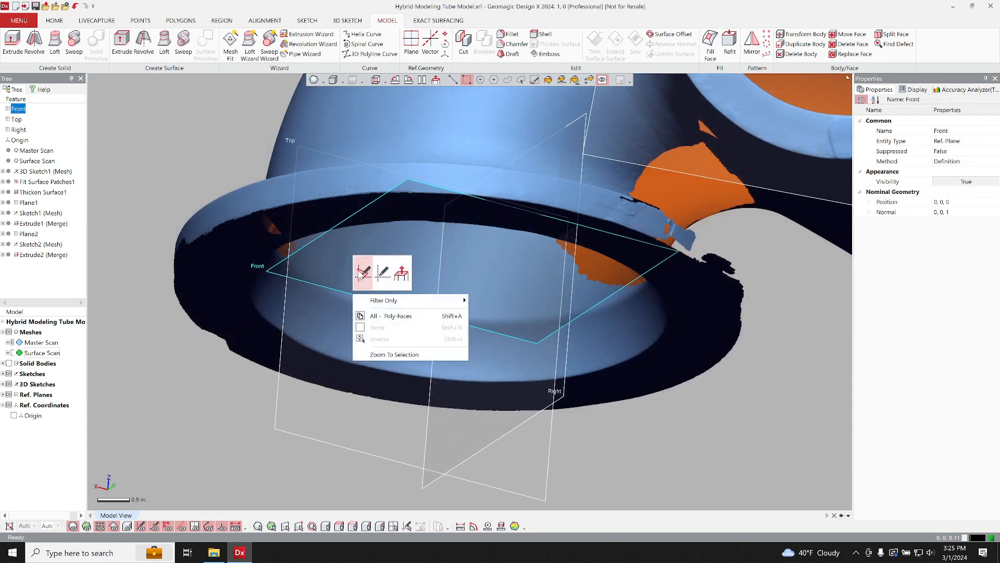
left_click(361, 273)
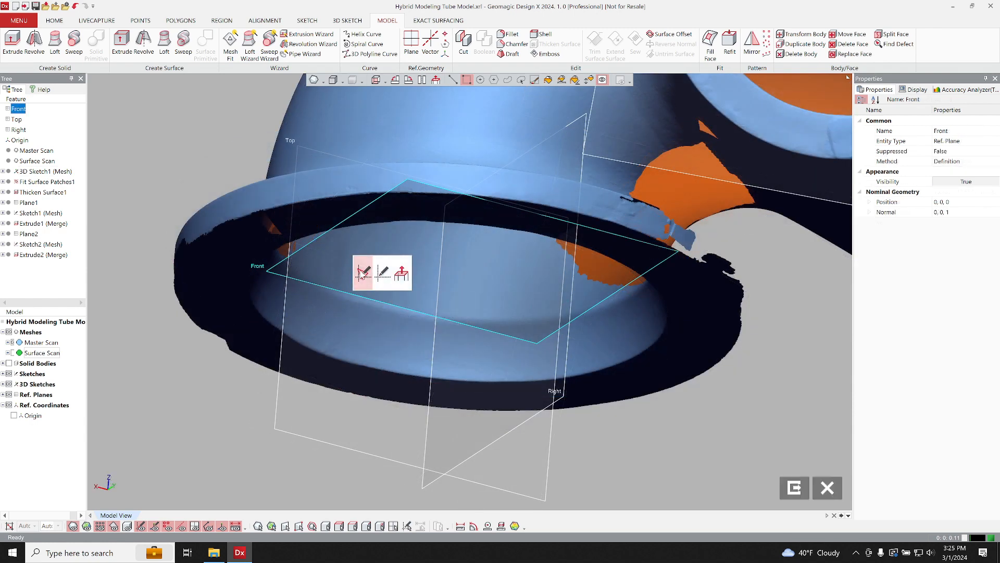
left_click_drag(475, 241, 471, 230)
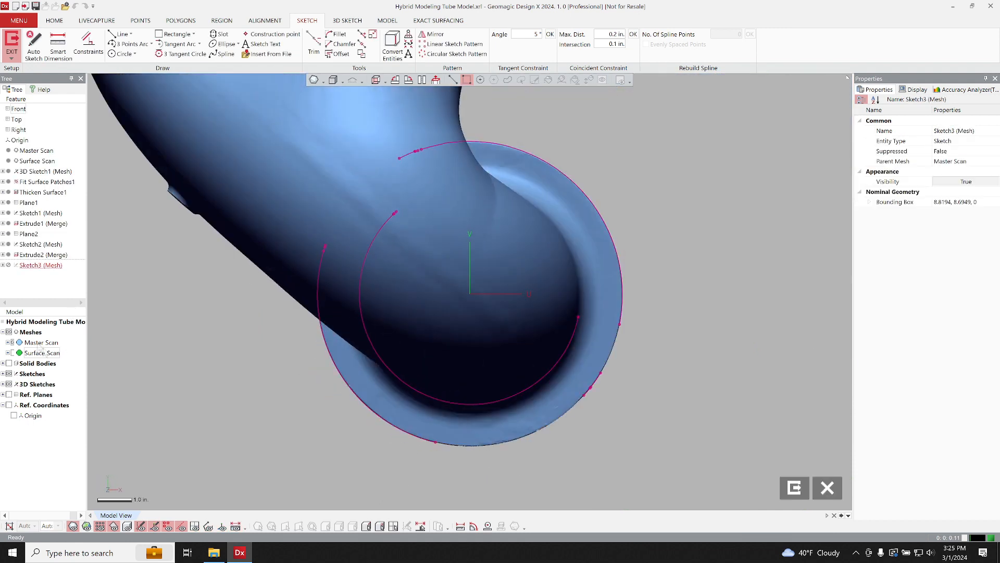
- Hide the meshes and fit a circle to the outer section polyline of the large flange
left_click(9, 332)
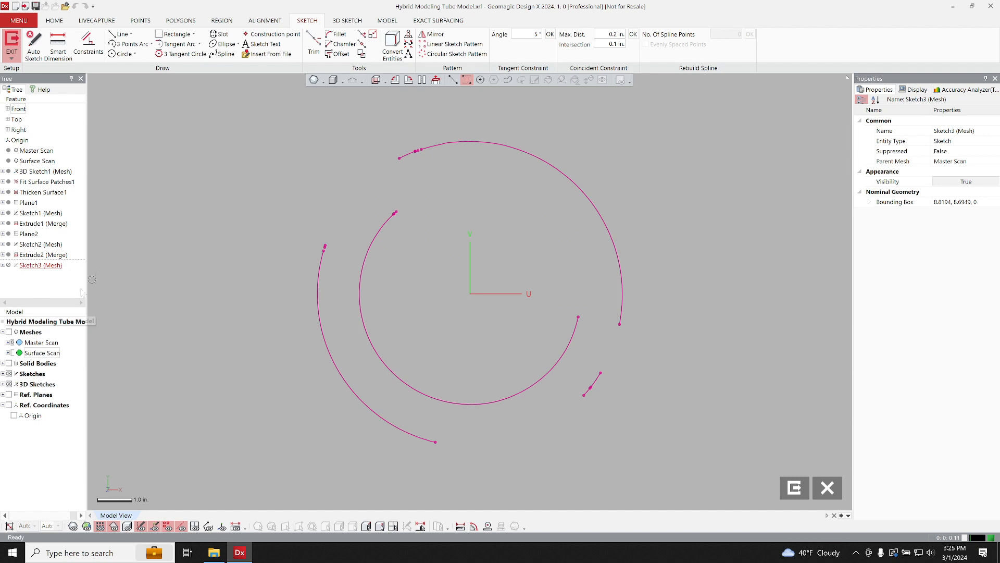
left_click(123, 54)
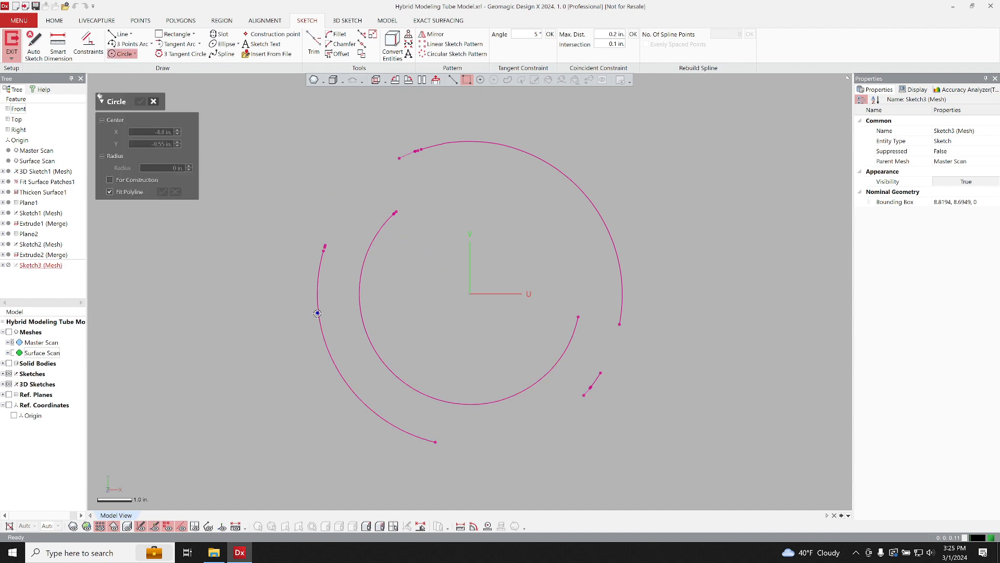
left_click(317, 313)
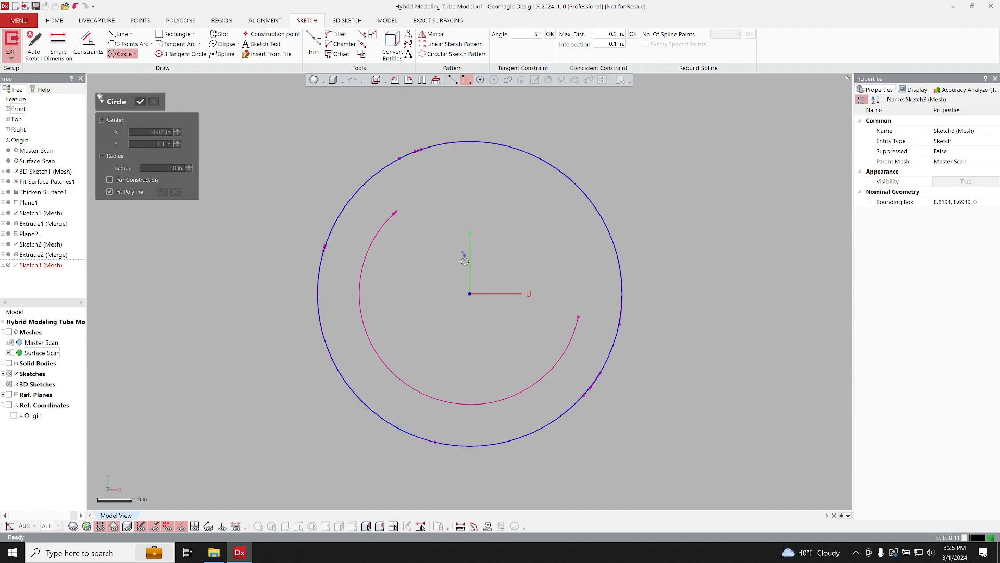
key("Return")
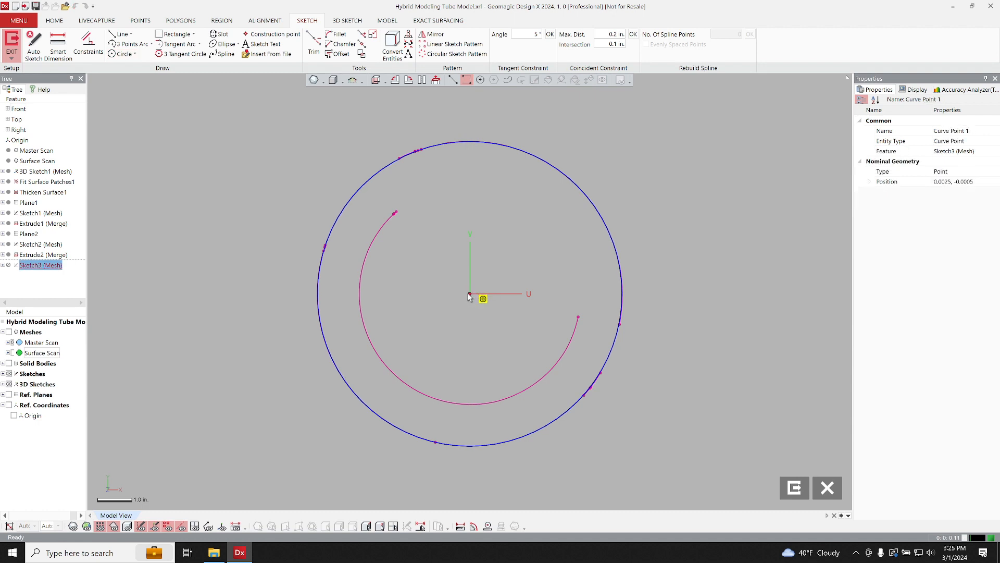
- Apply a fixed constraint to the large flange's outer circle
left_click(317, 294)
right_click(296, 297)
left_click(305, 279)
left_click(265, 285)
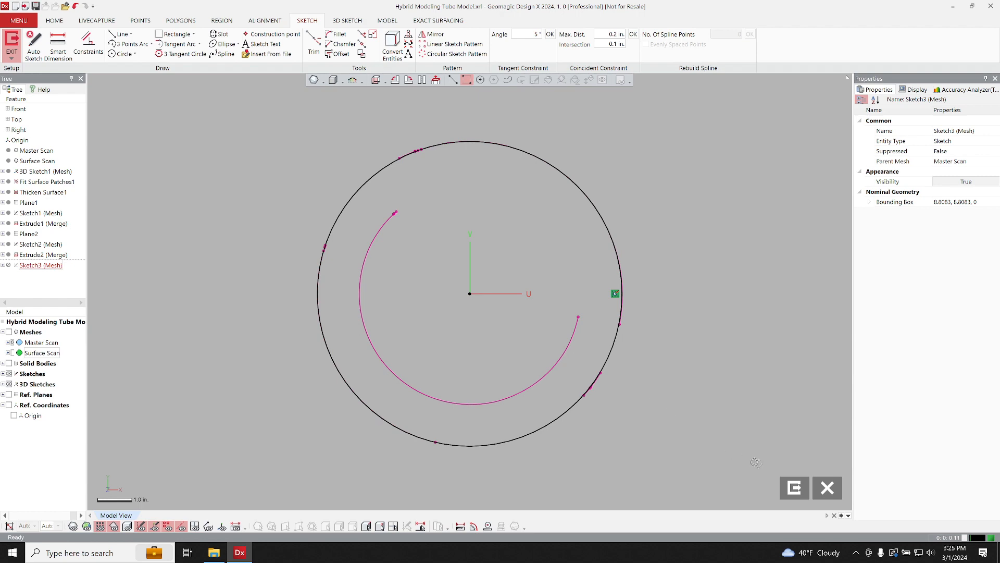
- Finish the large flange's circle sketch and show the meshes and solid bodies again
left_click(792, 489)
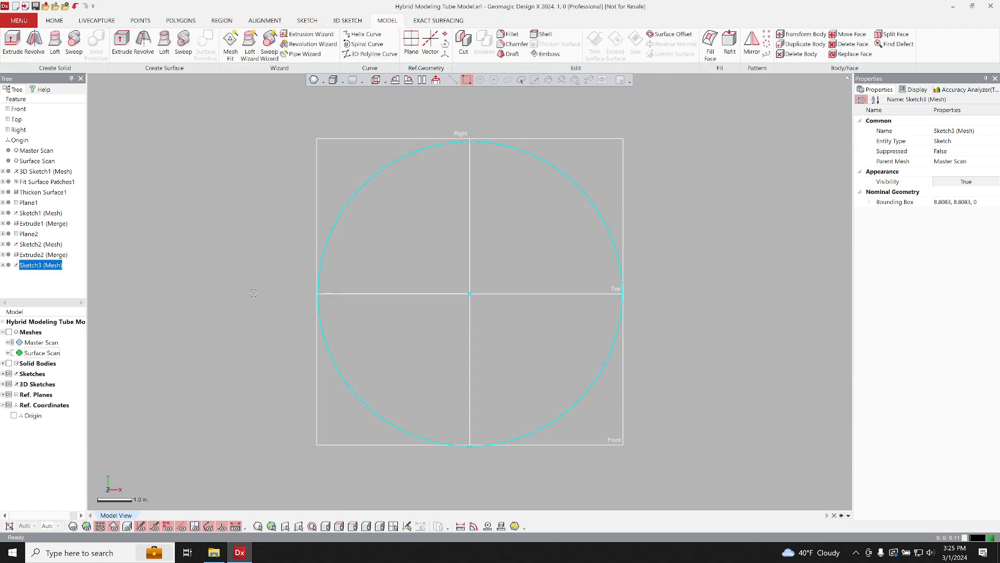
left_click(9, 333)
left_click(8, 363)
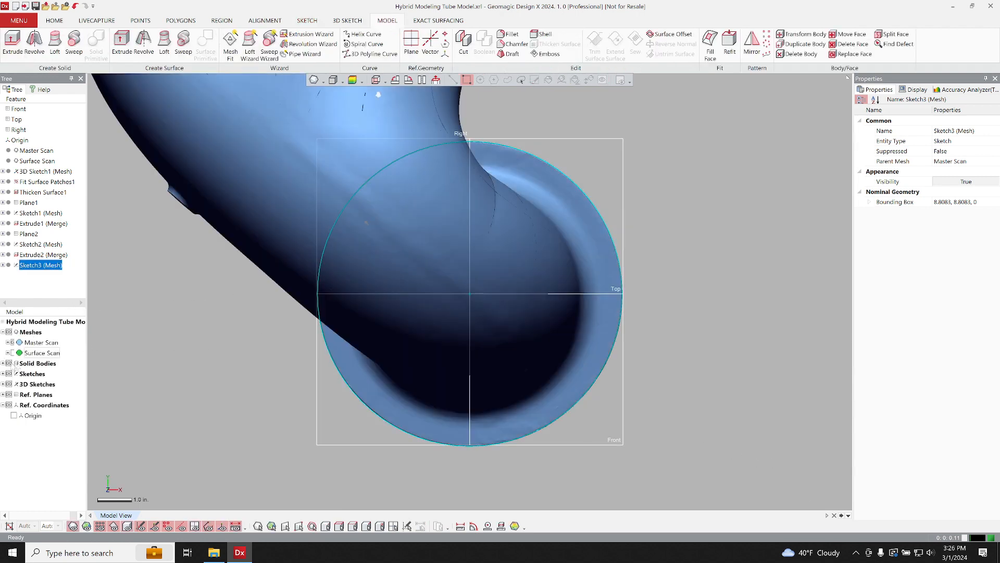
mouse_move(451, 350)
right_mouse_down()
mouse_move(402, 227)
mouse_move(311, 304)
mouse_move(424, 344)
right_mouse_up()
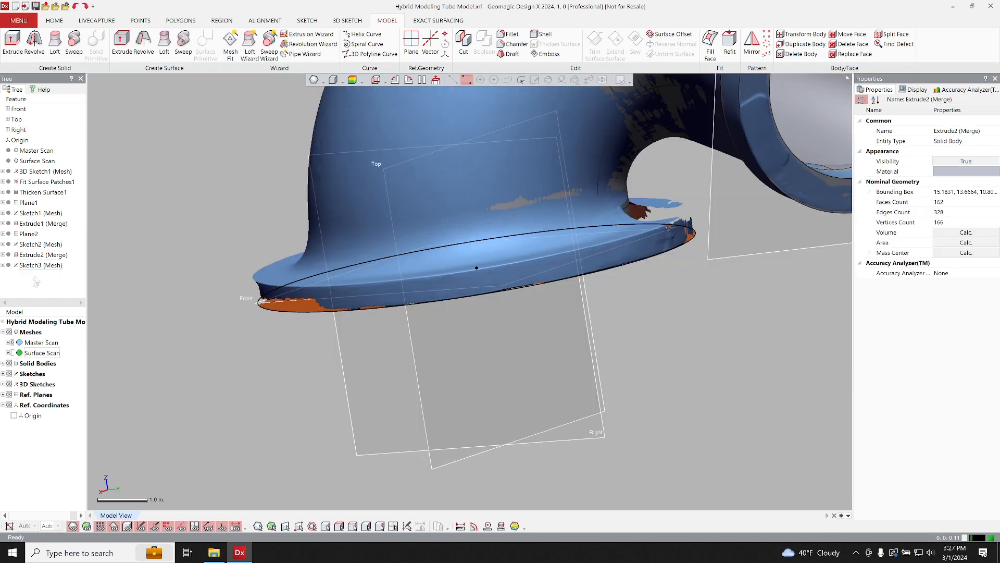
- Extrude the large flange's circle sketch 0.525 in. toward the tube, merging it with the existing body
left_click(38, 265)
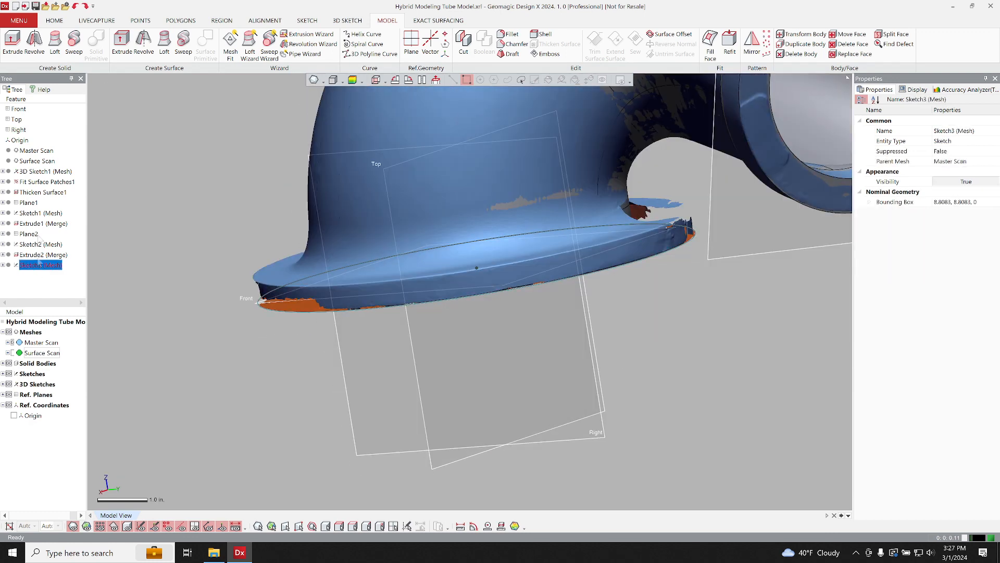
left_click(12, 41)
double_click(150, 198)
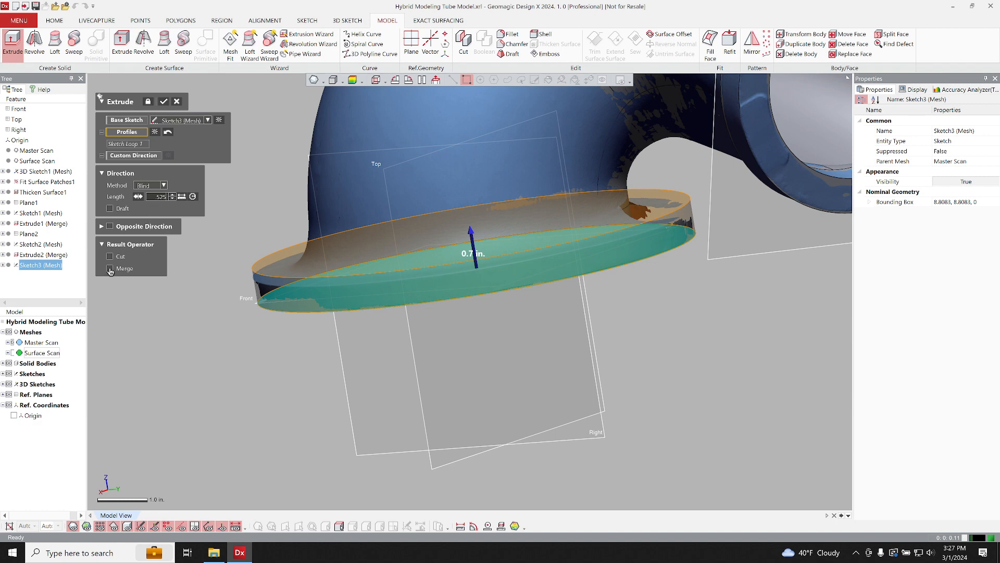
type(".525")
key("Return")
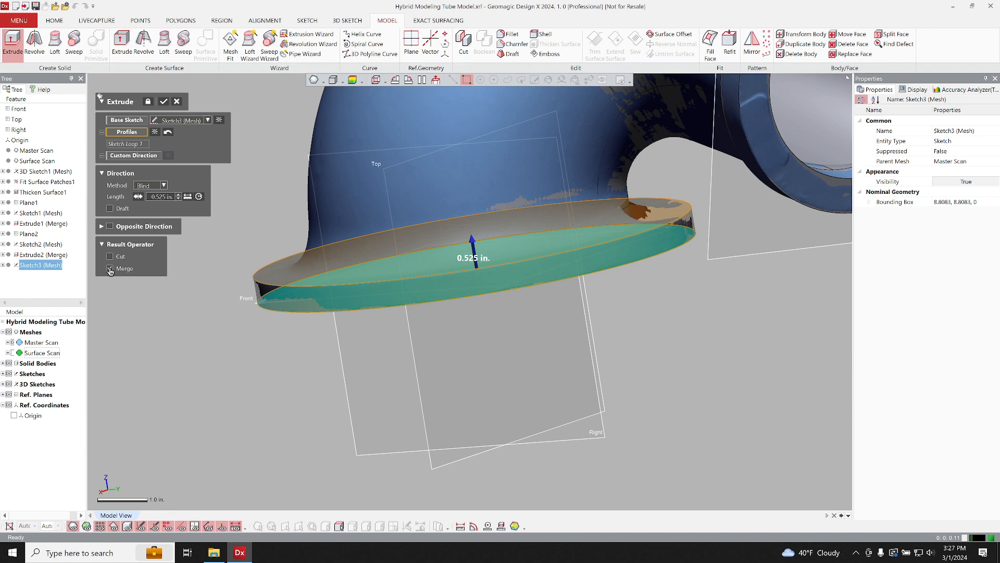
left_click(163, 103)
- Start a rotational mesh sketch on the Right plane, using the large flange's outer cylindrical face as the central axis
right_click_drag(185, 190, 305, 185)
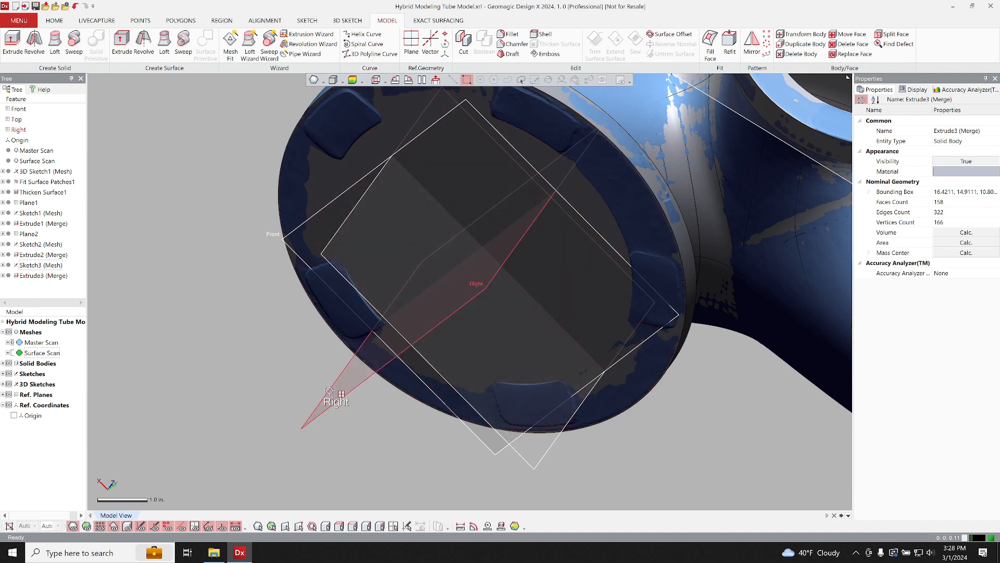
left_click(329, 384)
right_click(330, 385)
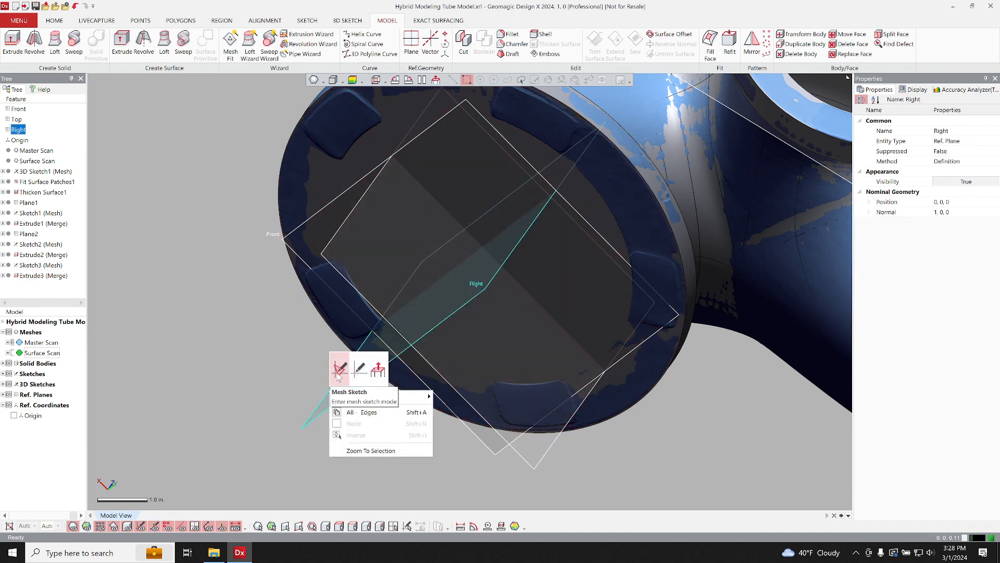
left_click(338, 371)
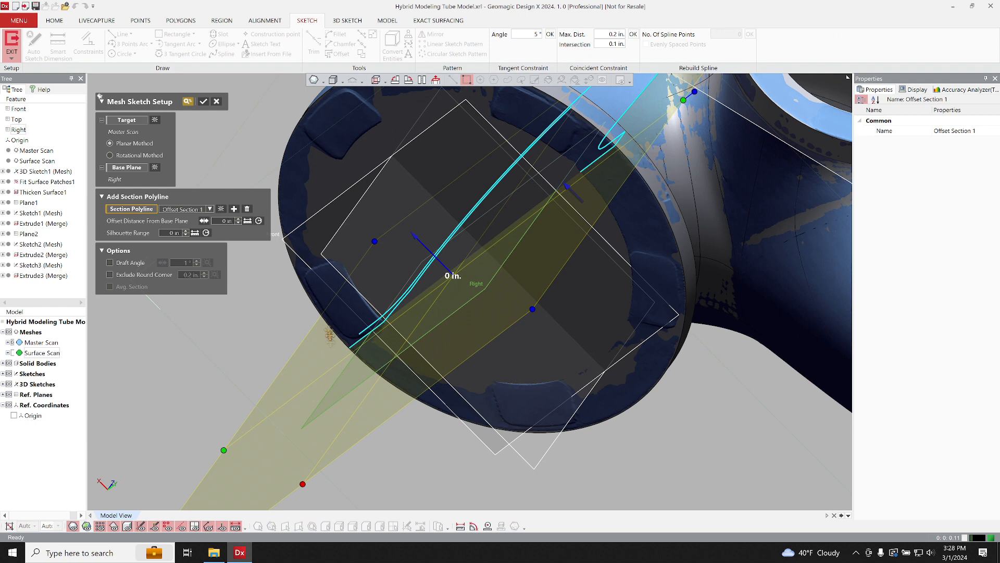
left_click(137, 155)
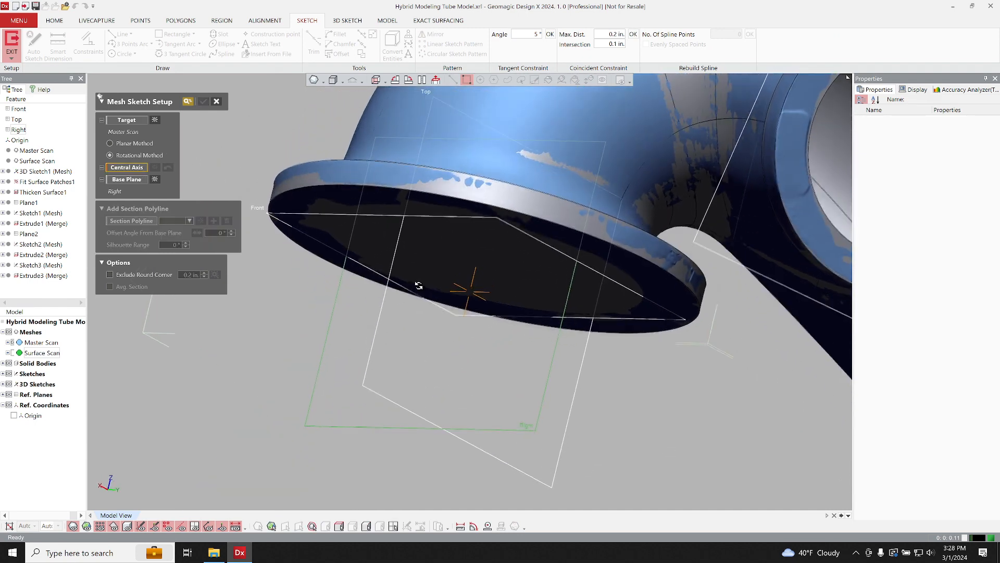
left_click(391, 215)
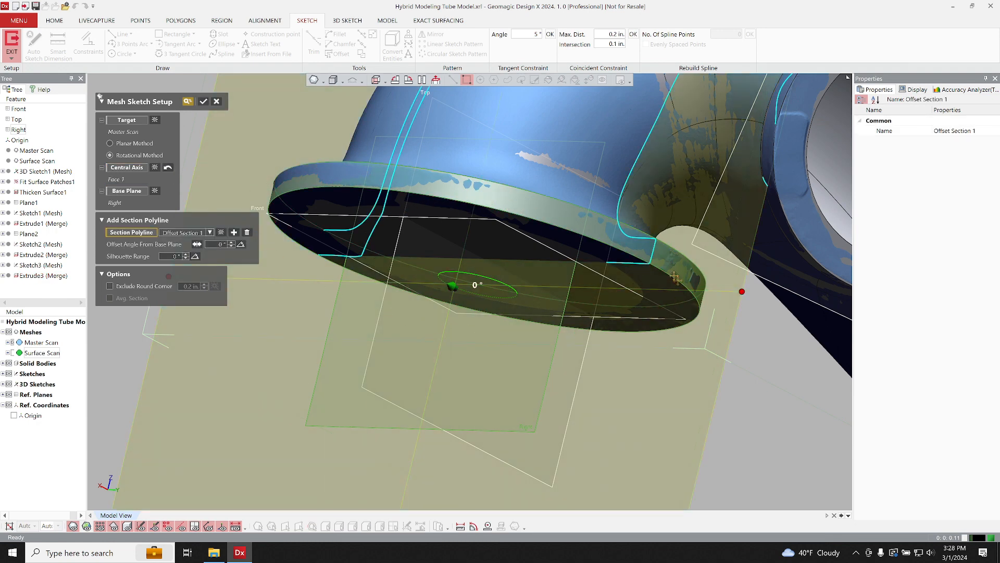
- Limit the section region to the large flange area, set the silhouette range to 45° and accept the mesh sketch setup
right_click_drag(271, 195, 482, 257)
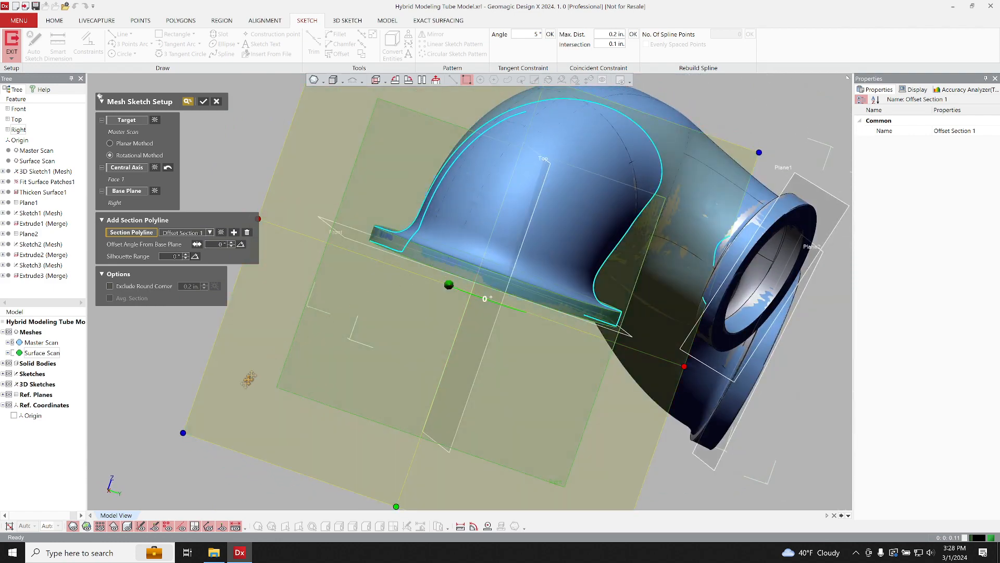
left_click_drag(184, 432, 623, 271)
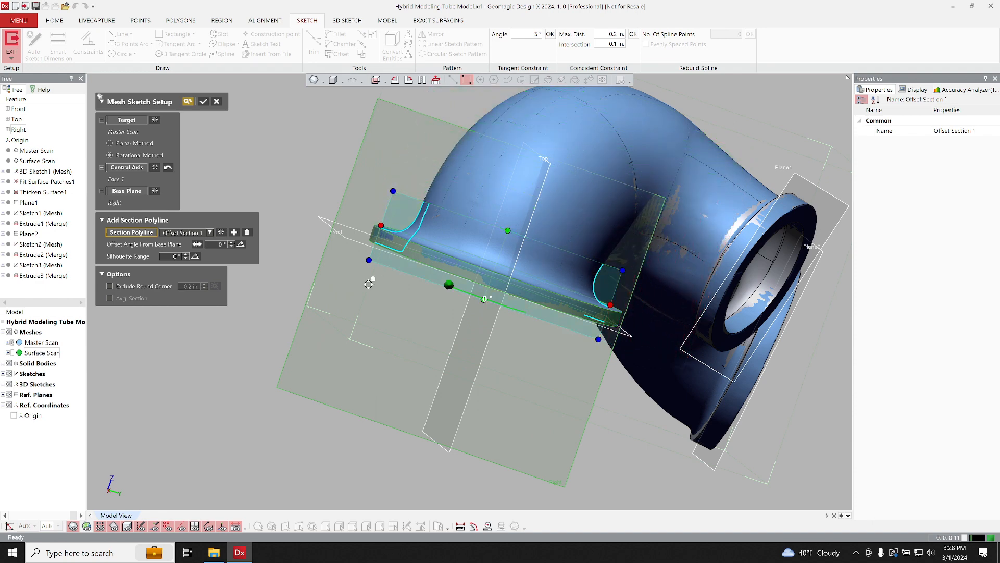
type("45")
key("Return")
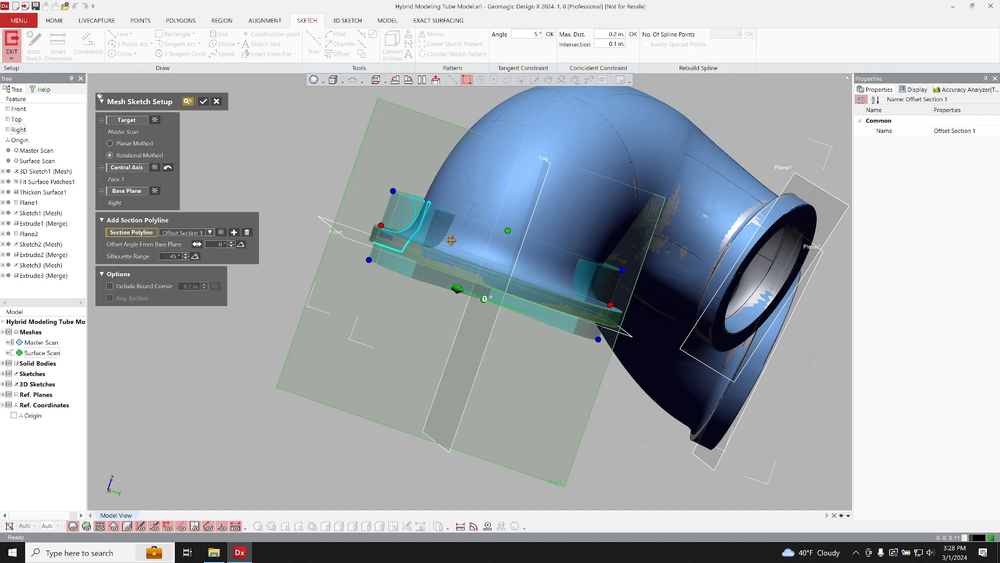
scroll(451, 239, "up", 3)
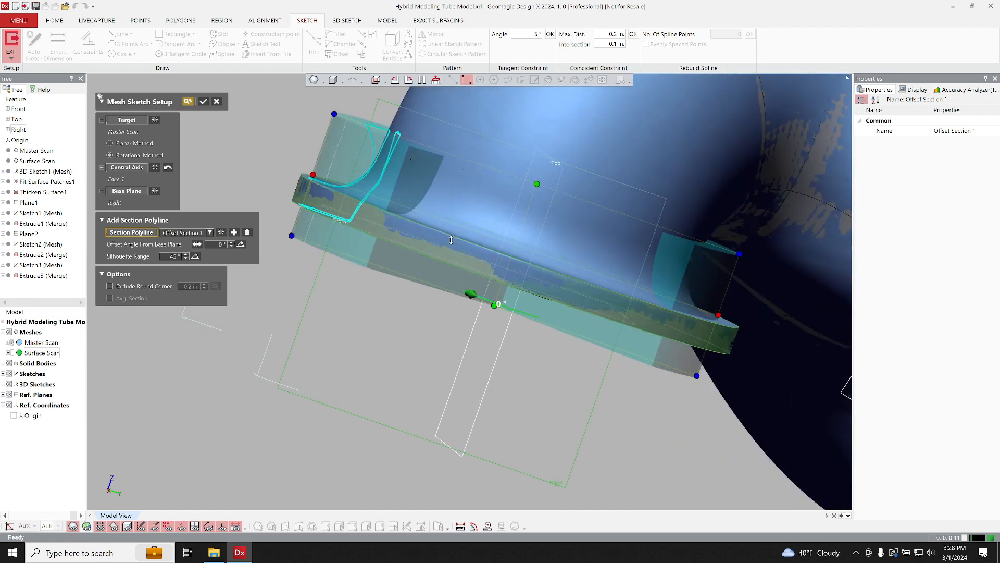
left_click(203, 102)
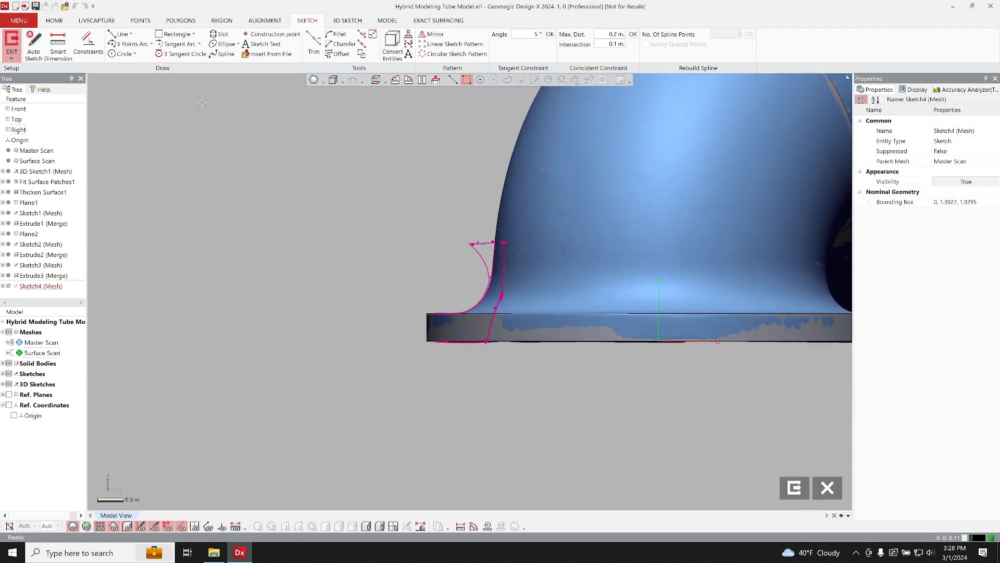
- Hide the solid bodies and meshes and fit a three-point arc to the curved inner wall of the flange's section polyline
left_click(9, 363)
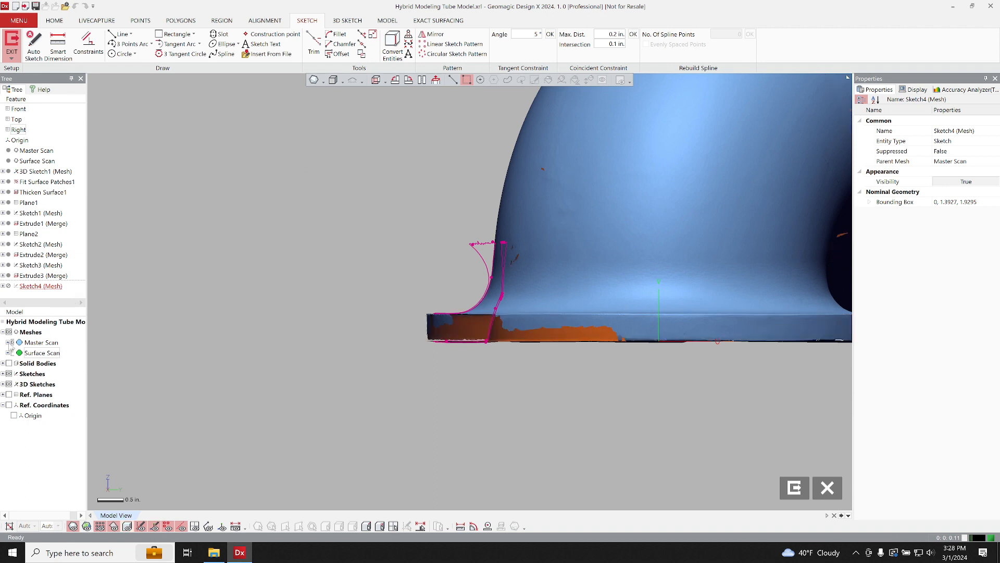
left_click(9, 332)
scroll(521, 312, "up", 3)
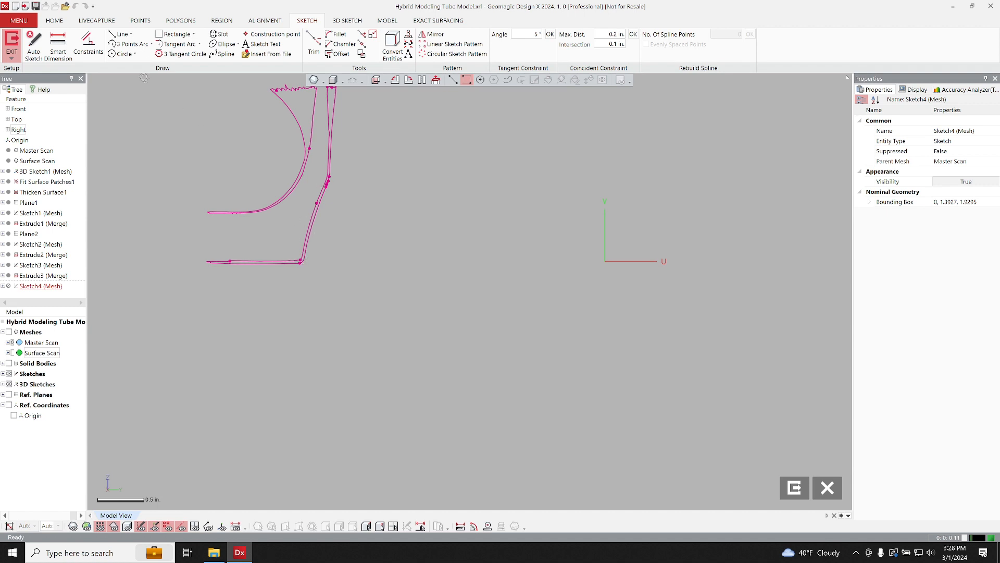
left_click(130, 44)
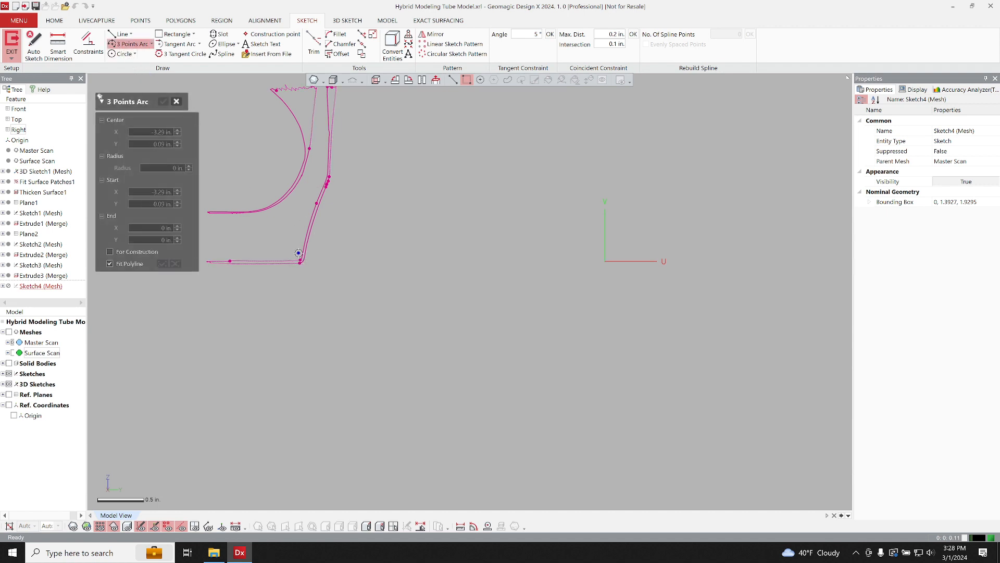
left_click_drag(298, 256, 339, 186)
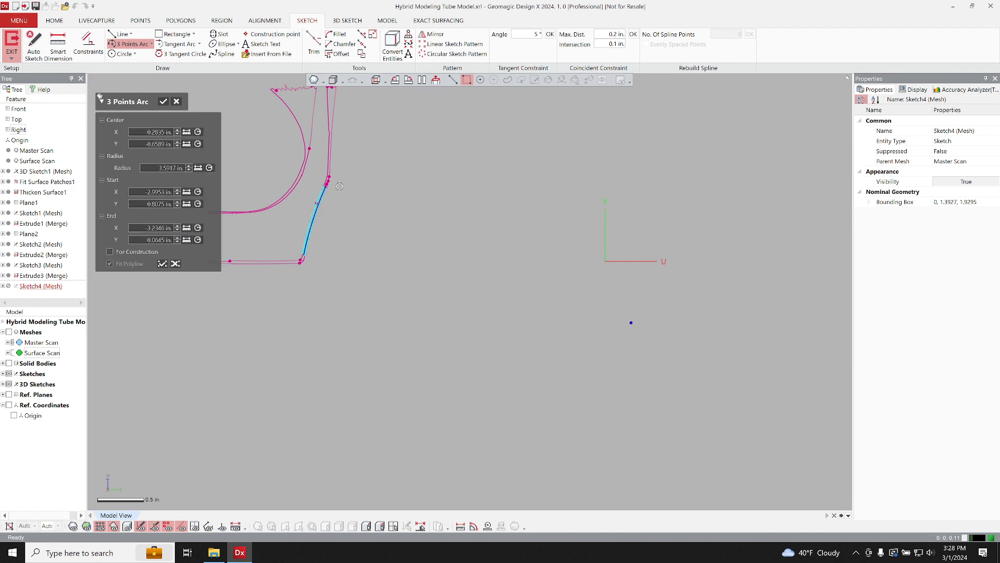
left_click(162, 265)
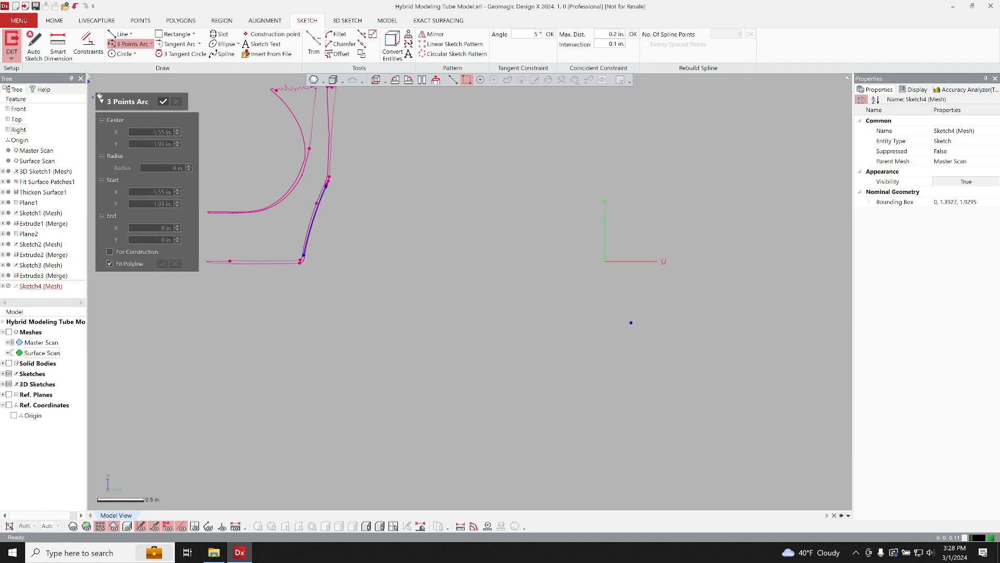
- Dimension the fitted arc's centre 0 in. from the vertical axis
left_click(57, 47)
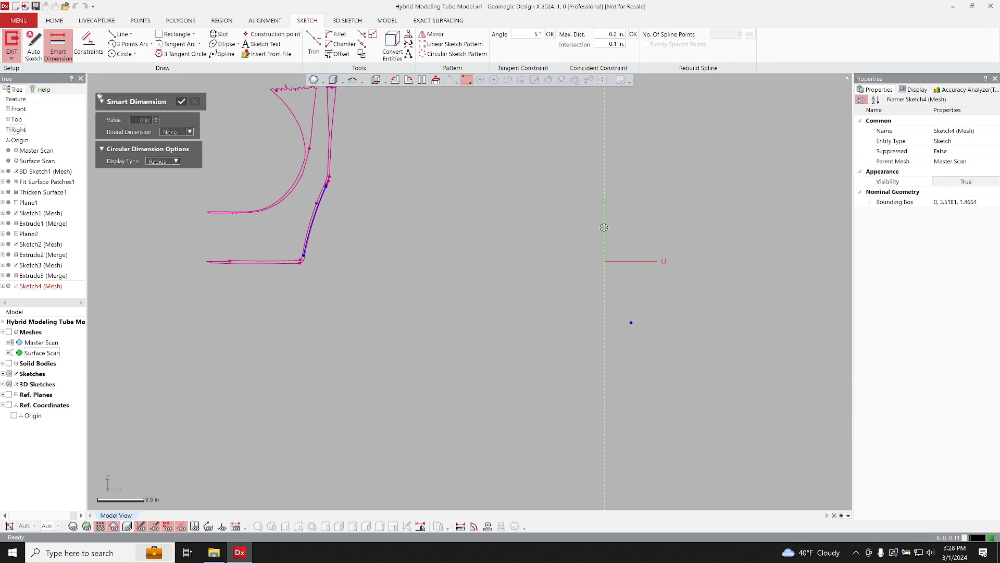
left_click(313, 215)
double_click(489, 270)
type("0")
key("Return")
key("Escape")
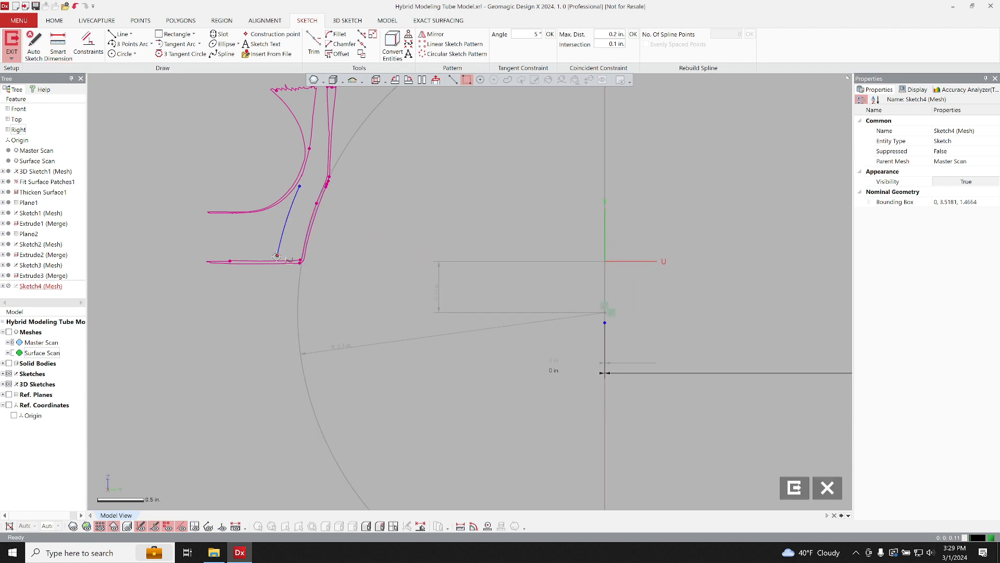
- Exit the mesh sketch and revolve its closed profile 360° as a cut through the large flange
left_click(794, 488)
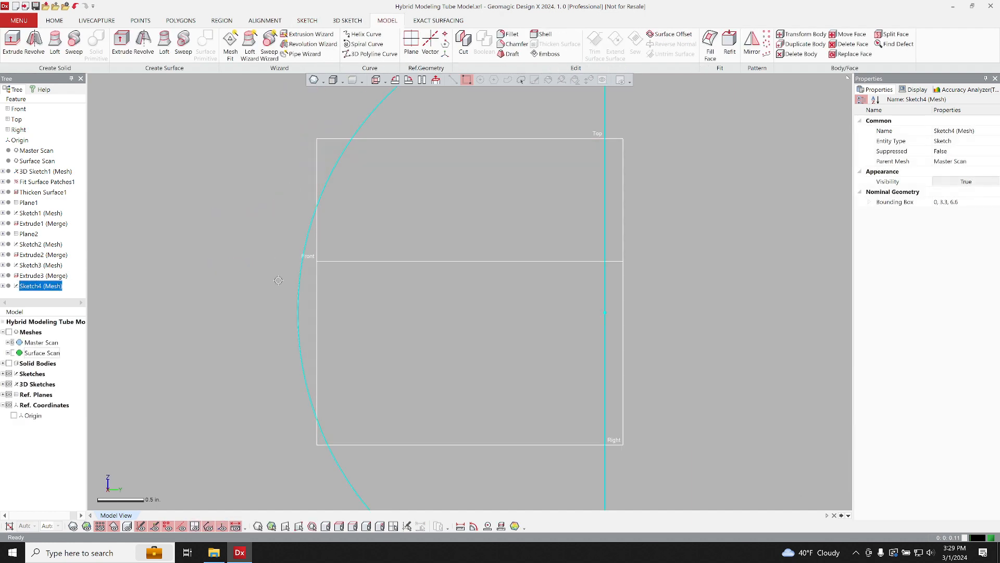
left_click(34, 45)
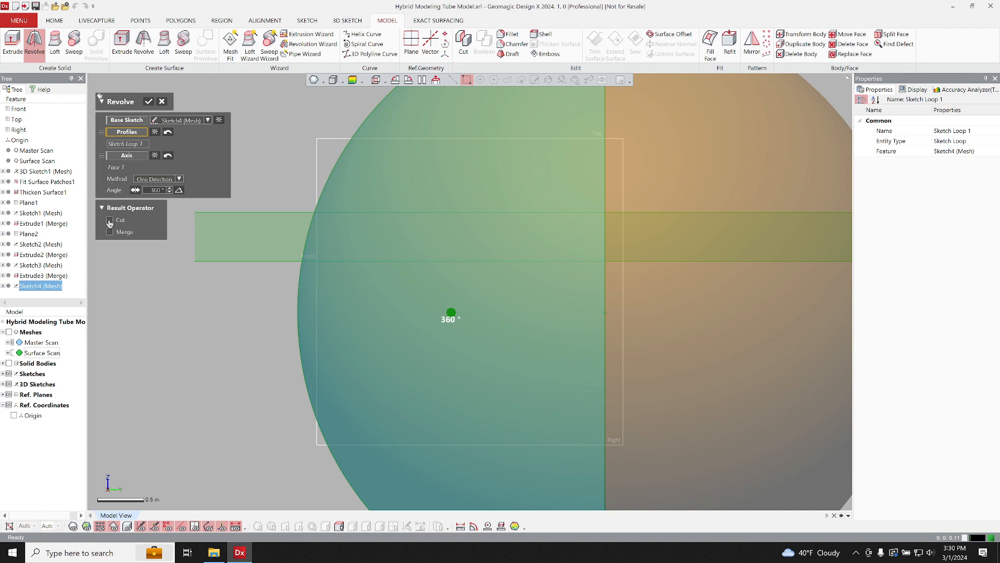
left_click(109, 221)
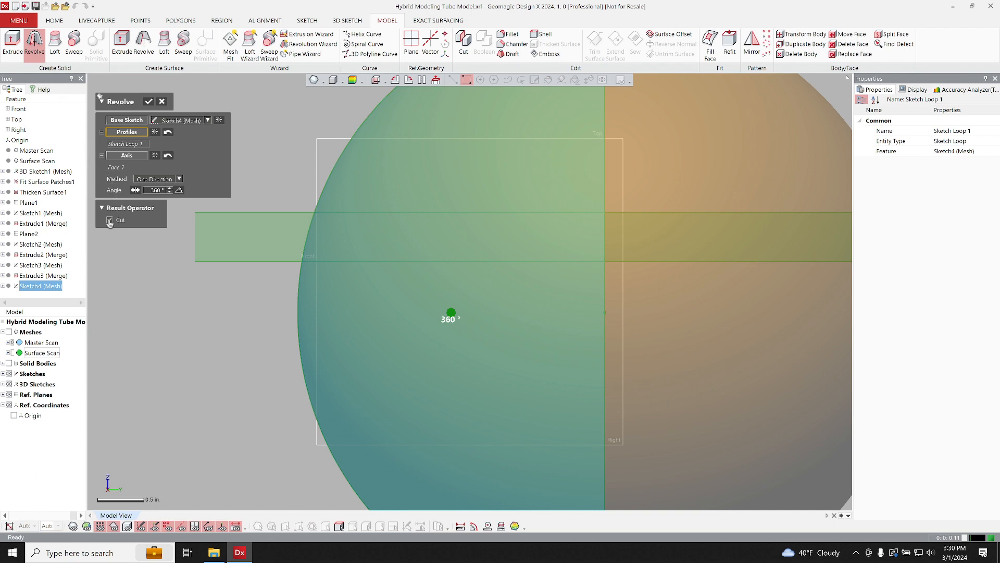
left_click(148, 102)
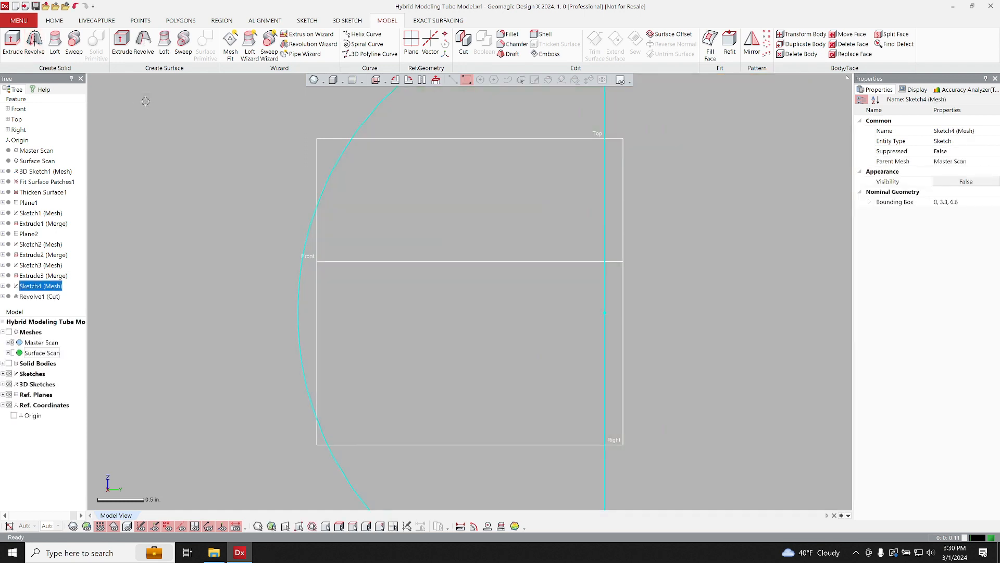
- Show the meshes and solid bodies again and examine the revolved cut inside the large flange against the scan
left_click(9, 332)
left_click(9, 363)
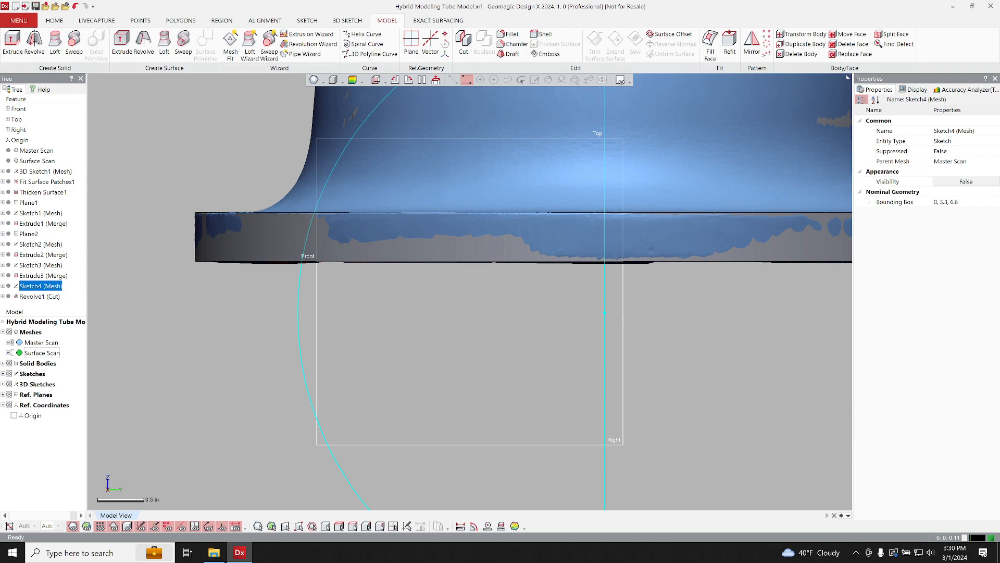
right_click_drag(516, 208, 468, 156)
scroll(469, 291, "down", 5)
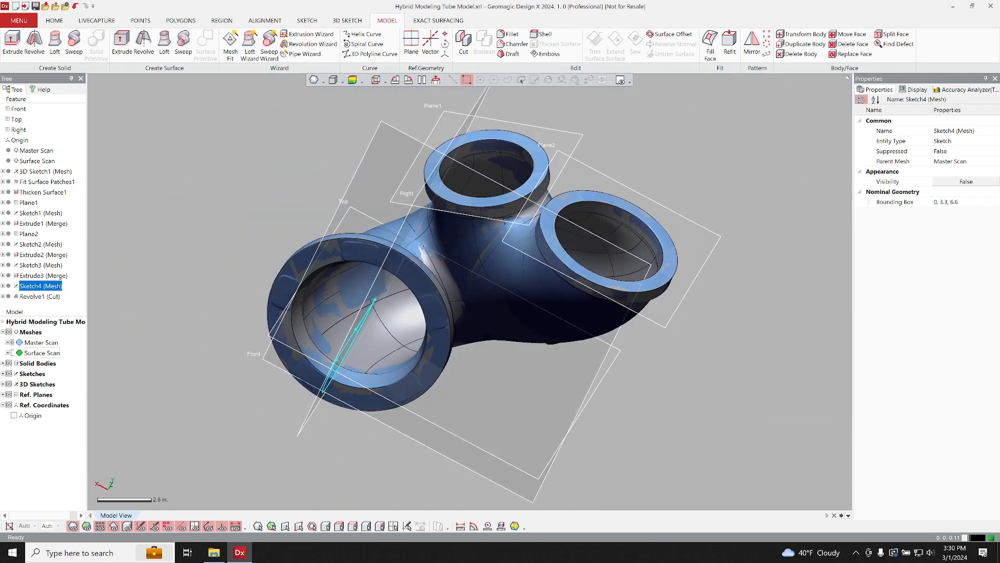
left_click(220, 182)
scroll(250, 357, "up", 4)
right_click_drag(306, 317, 516, 202, "ctrl")
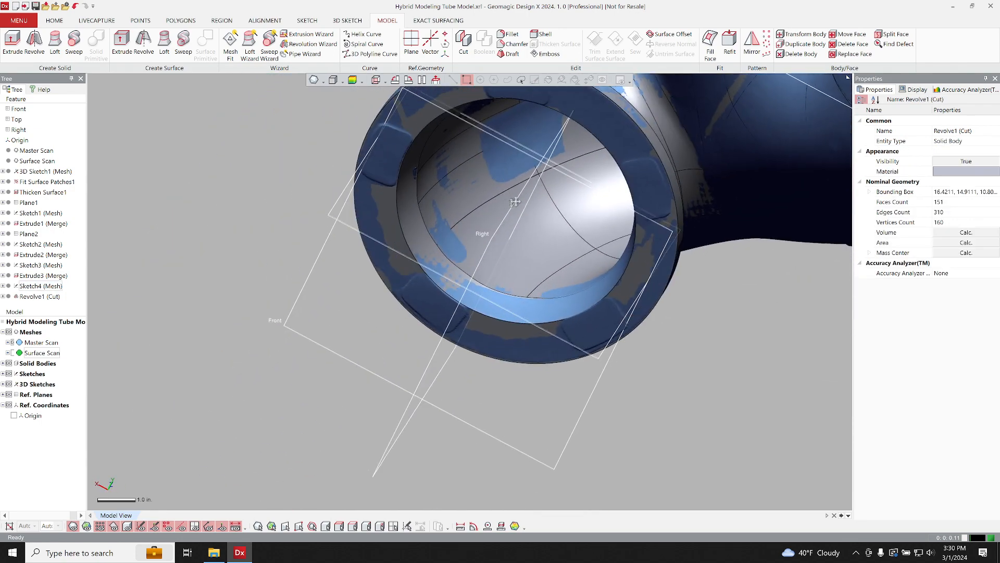
scroll(482, 234, "up", 3)
right_click_drag(469, 291, 350, 328)
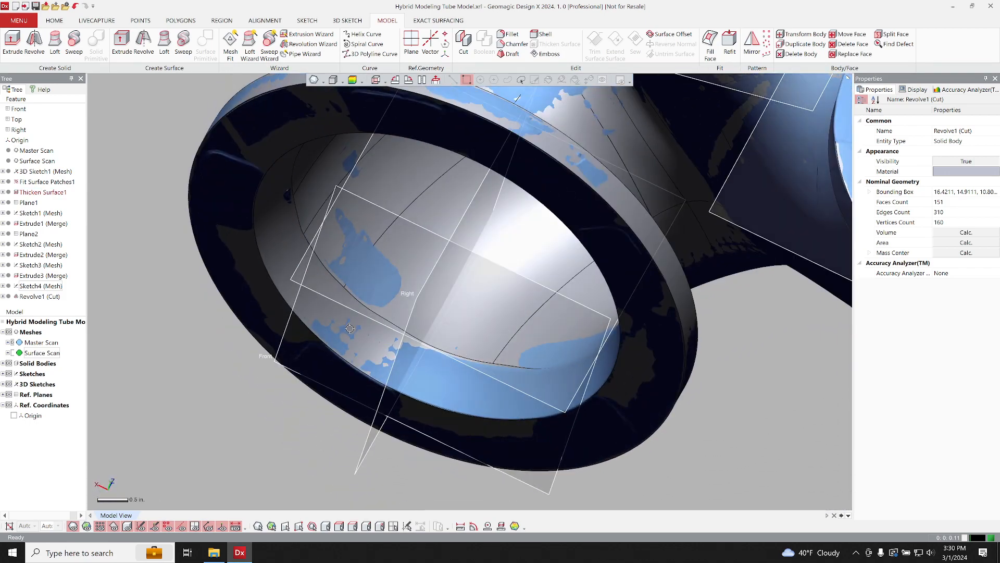
left_click(353, 81)
right_click_drag(391, 412, 461, 337)
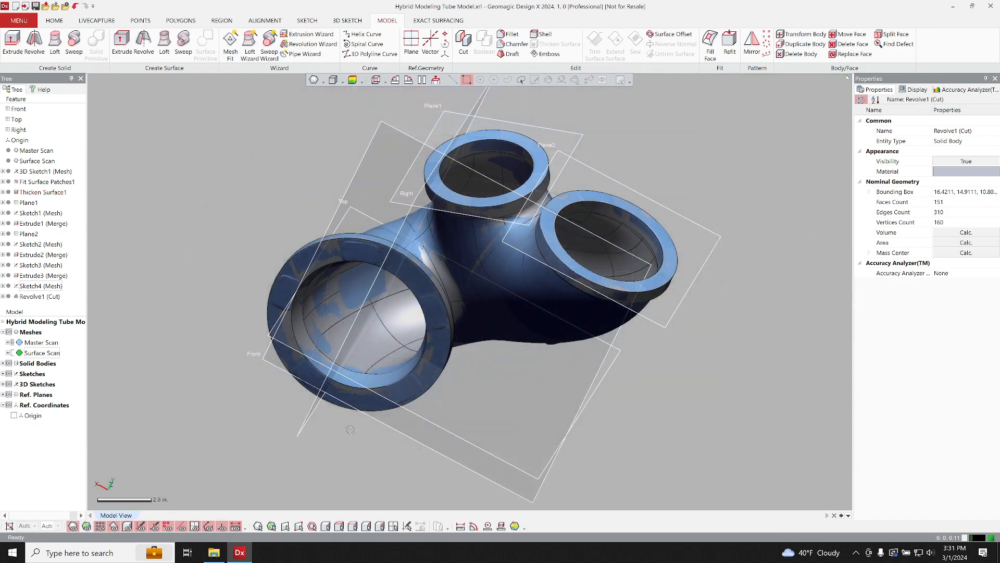
- Create a reference plane extracted from the scan's flat face on top of the small round boss
right_click_drag(359, 224, 382, 172)
scroll(509, 284, "up", 4)
right_click_drag(527, 331, 403, 306)
scroll(455, 230, "up", 4)
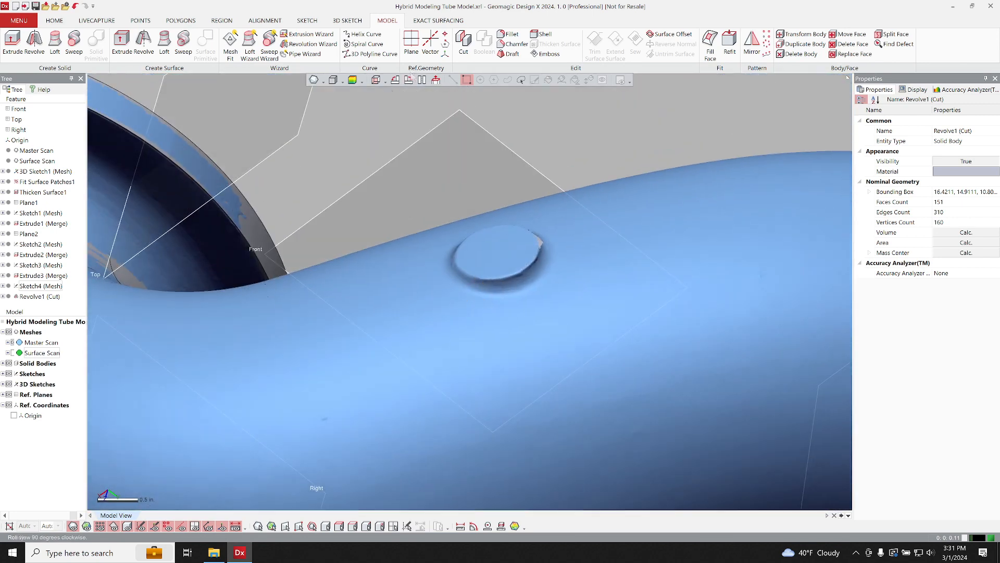
left_click(411, 41)
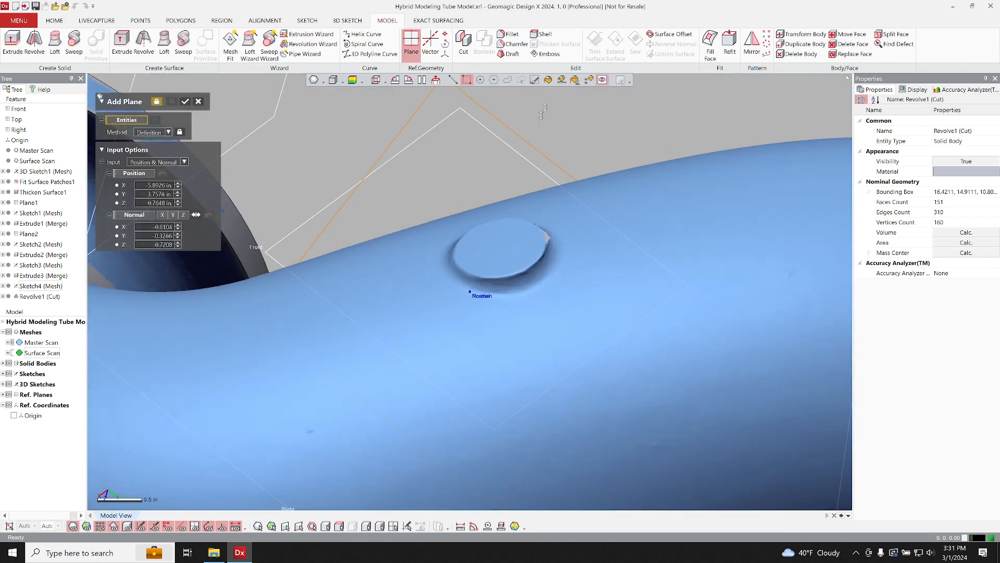
left_click(588, 79)
left_click(499, 225)
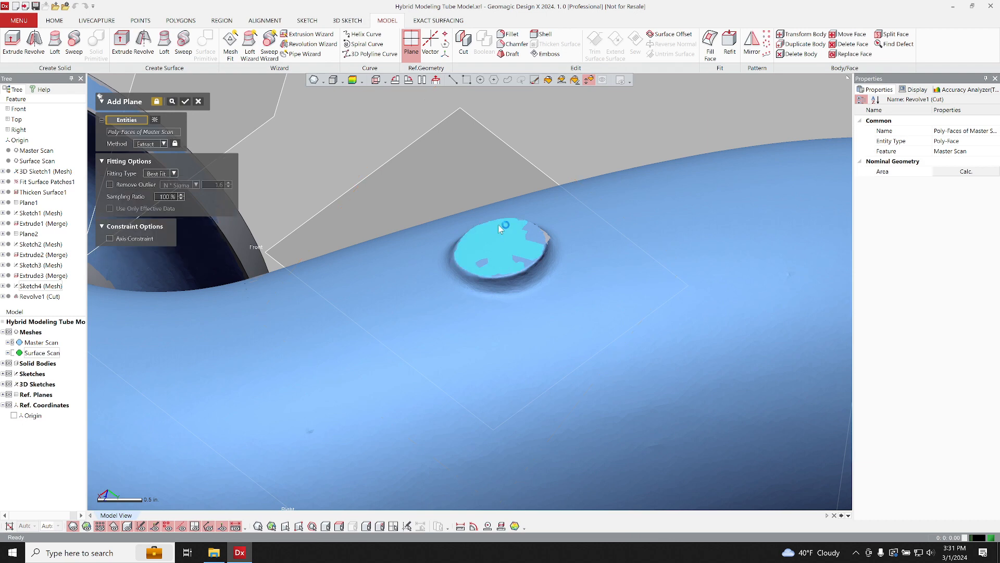
key("Return")
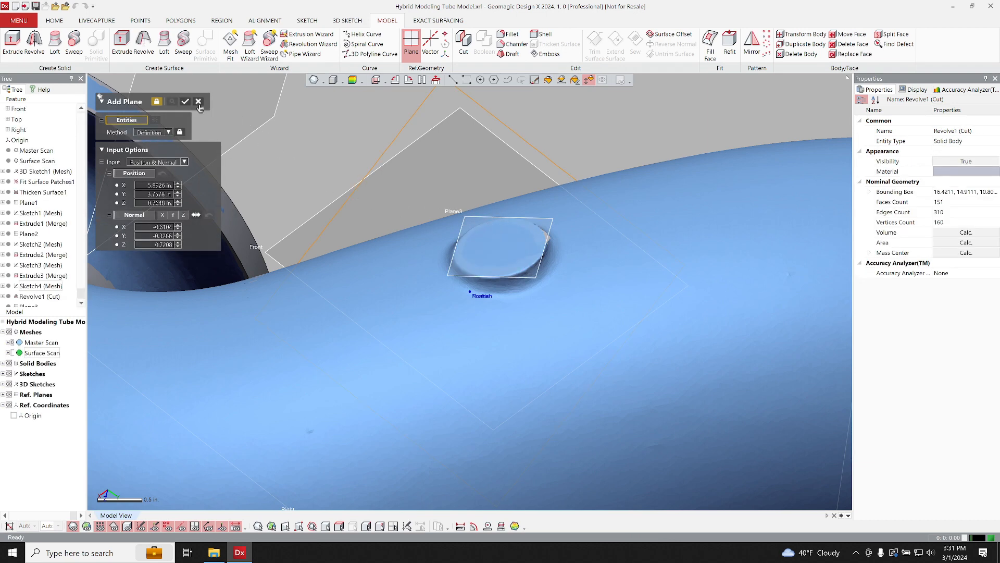
left_click(198, 103)
- Set up a planar mesh sketch on the boss plane with a section polyline offset 0.03 in
left_click(334, 132)
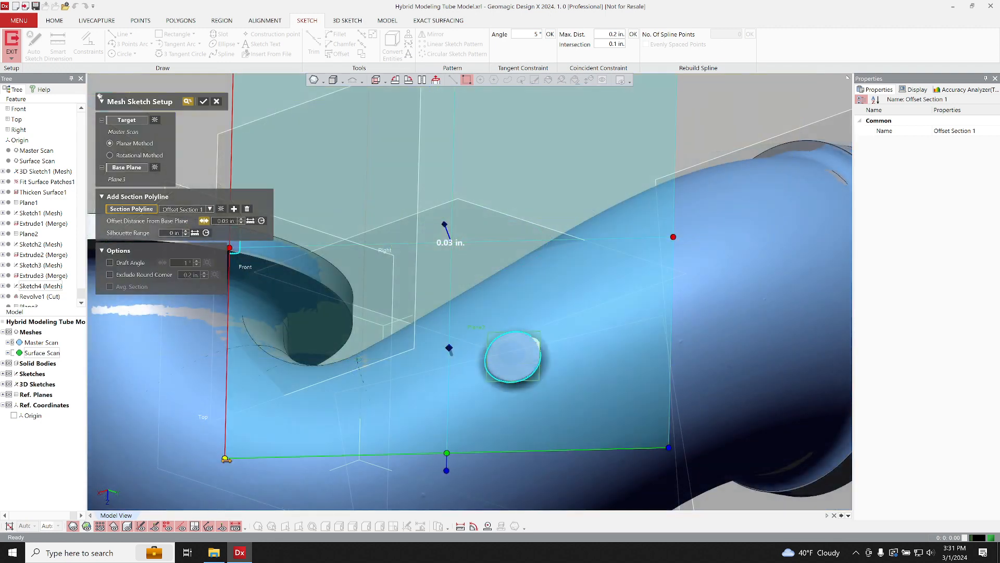
mouse_move(542, 157)
left_mouse_down()
mouse_move(549, 142)
mouse_move(545, 150)
left_mouse_up()
left_click(204, 101)
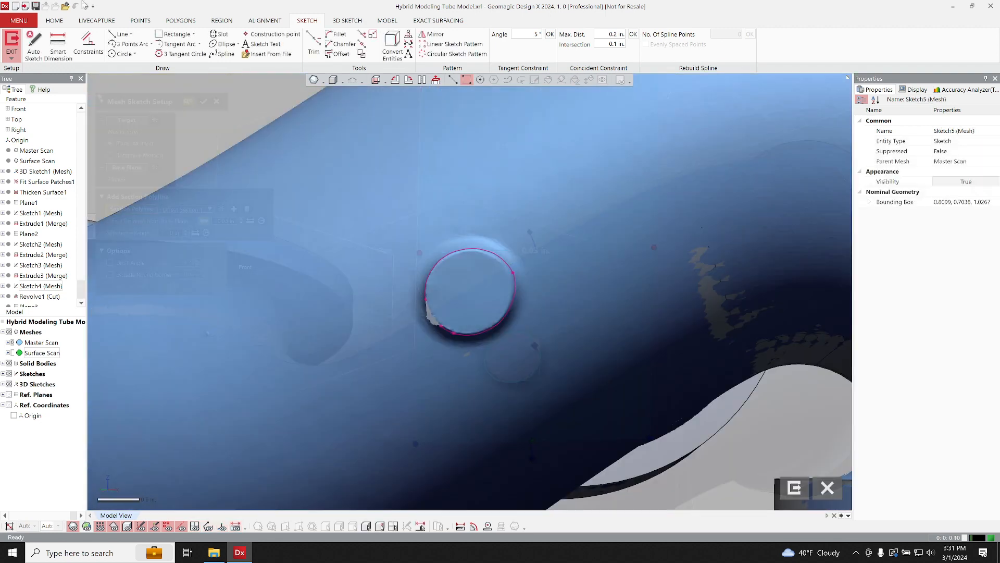
- Fit a circle of about 0.52 in. radius to the boss's section polyline
left_click(124, 53)
left_click(426, 305)
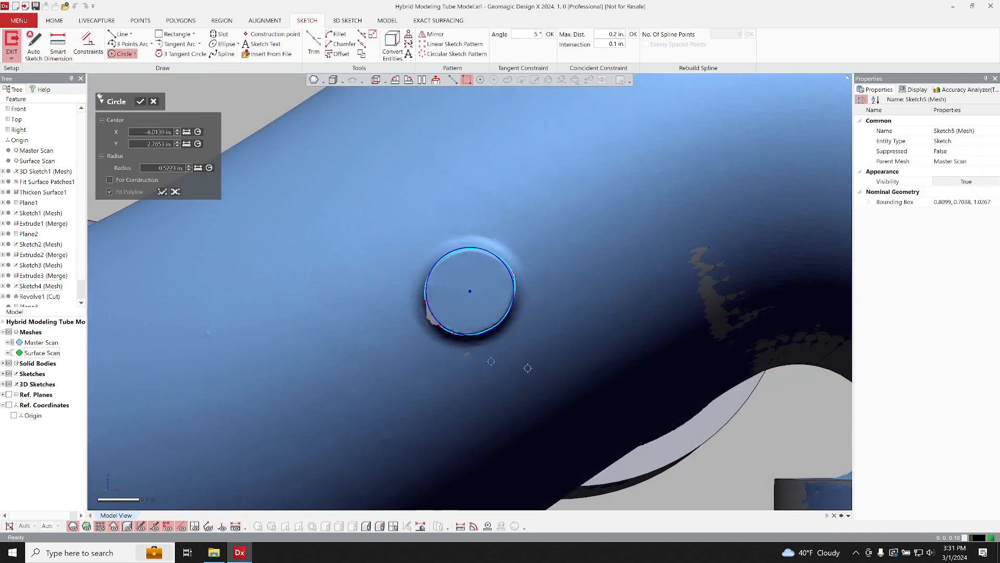
key("Return")
- Exit the mesh sketch and extrude the boss circle up to the tube body, merging it with the solid
left_click(796, 485)
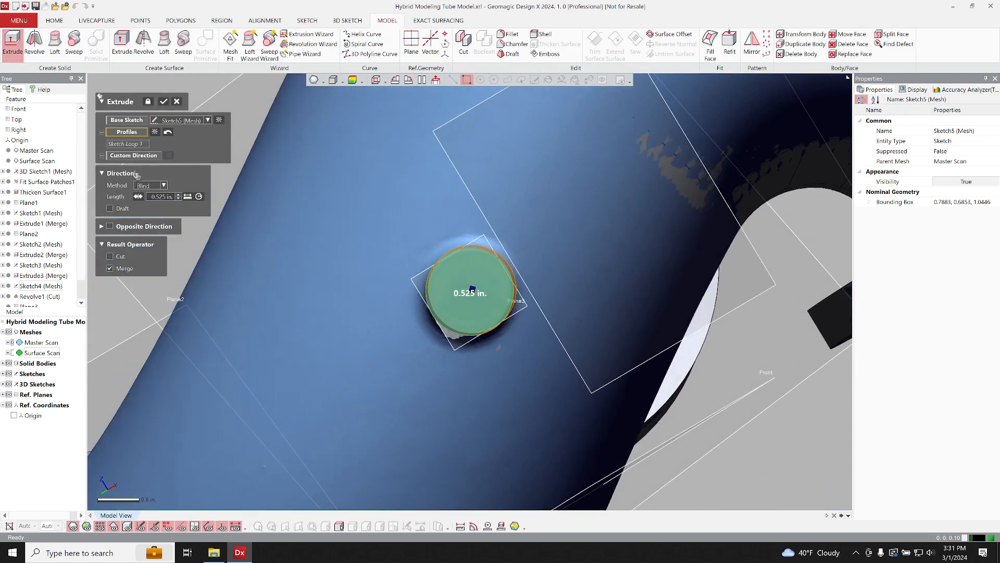
left_click(142, 186)
left_click(150, 238)
left_click(479, 264)
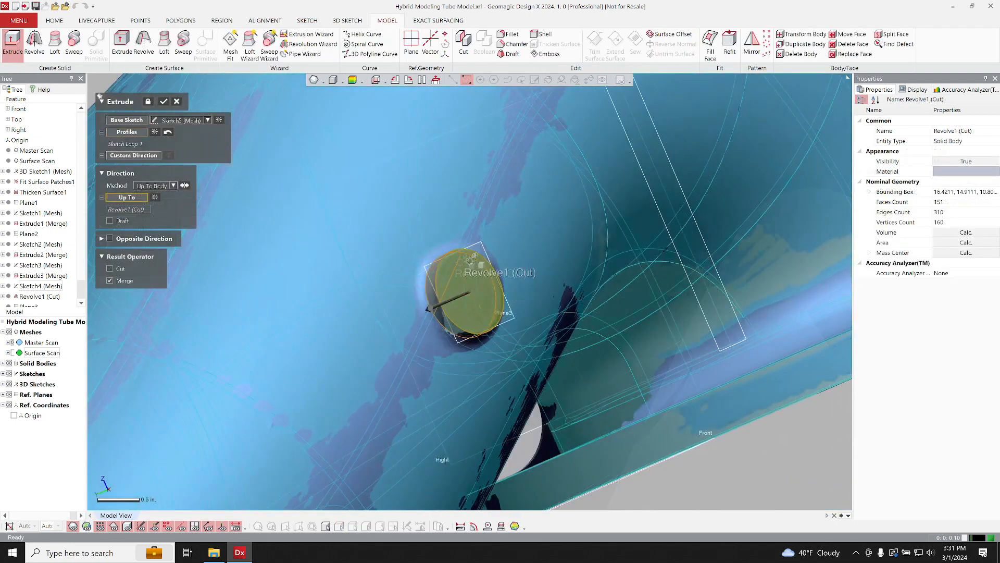
key("Return")
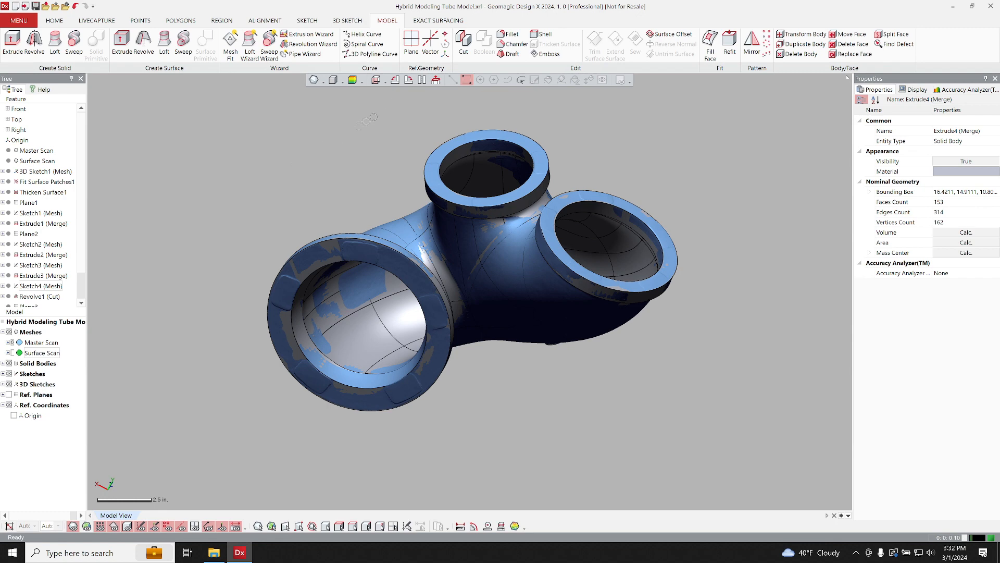
- Add a constant fillet around the base edge of the round boss
left_click(505, 36)
right_click_drag(352, 178, 350, 388)
right_click_drag(466, 276, 405, 312)
scroll(415, 275, "up", 5)
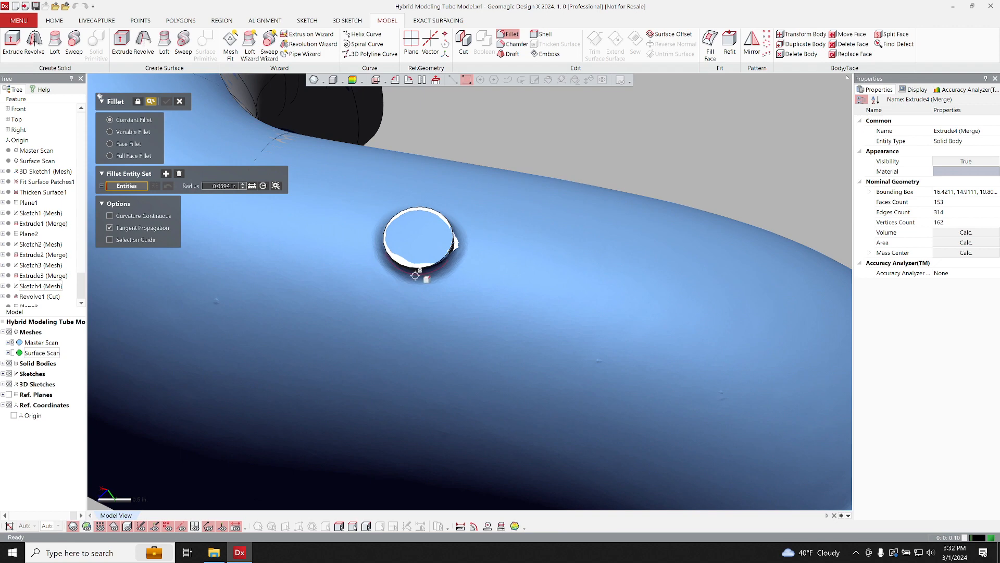
left_click(415, 275)
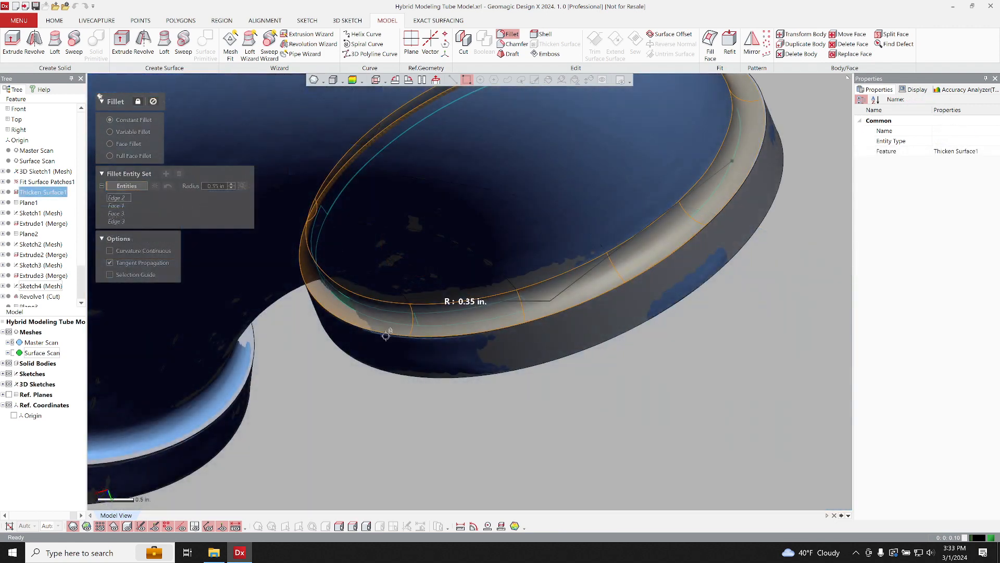
- Add a constant fillet along the neck edge of the second small flange
left_click(510, 34)
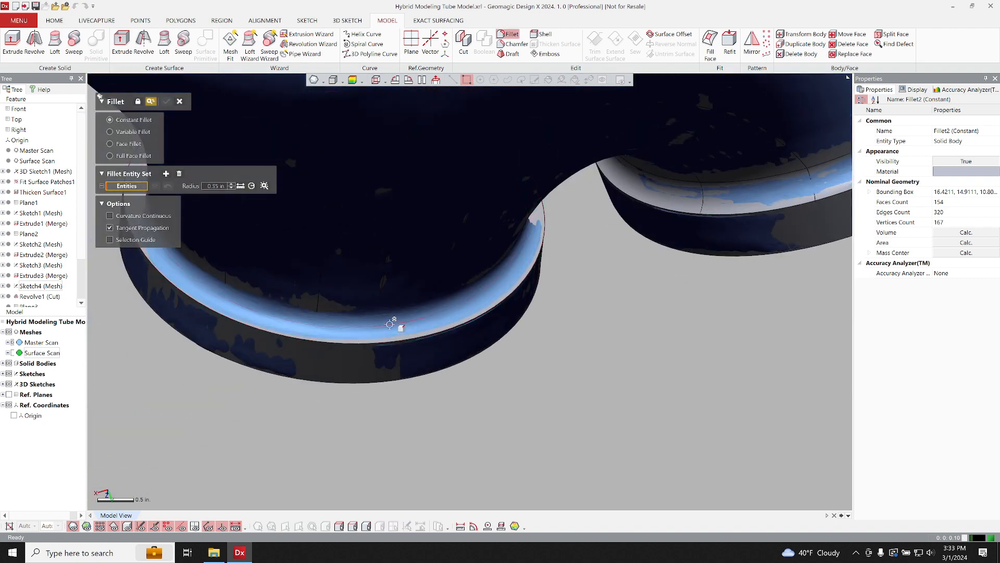
left_click(242, 308)
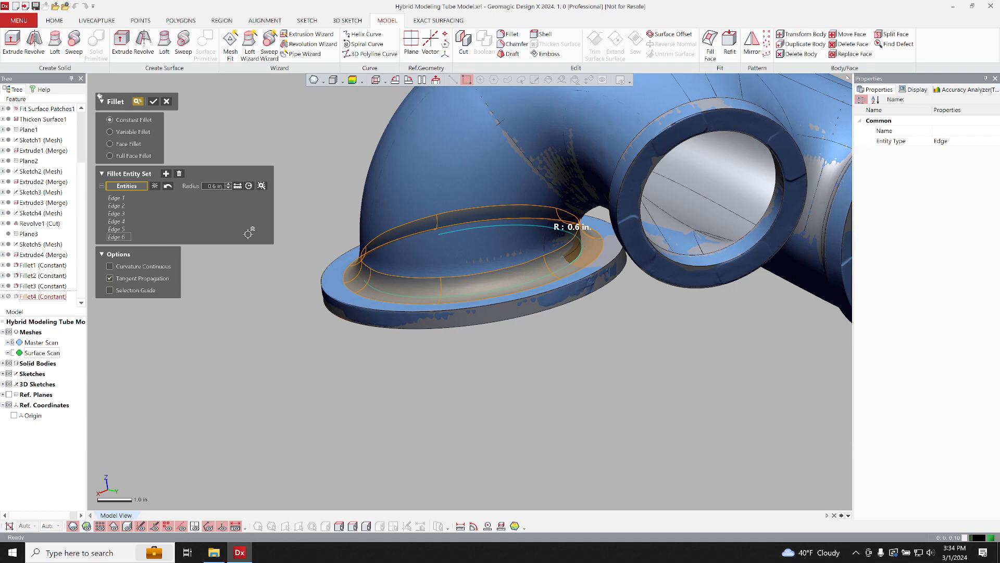
- Compare the 0.6 in. constant fillet preview on the large flange with the scan using the deviation map
left_click(352, 81)
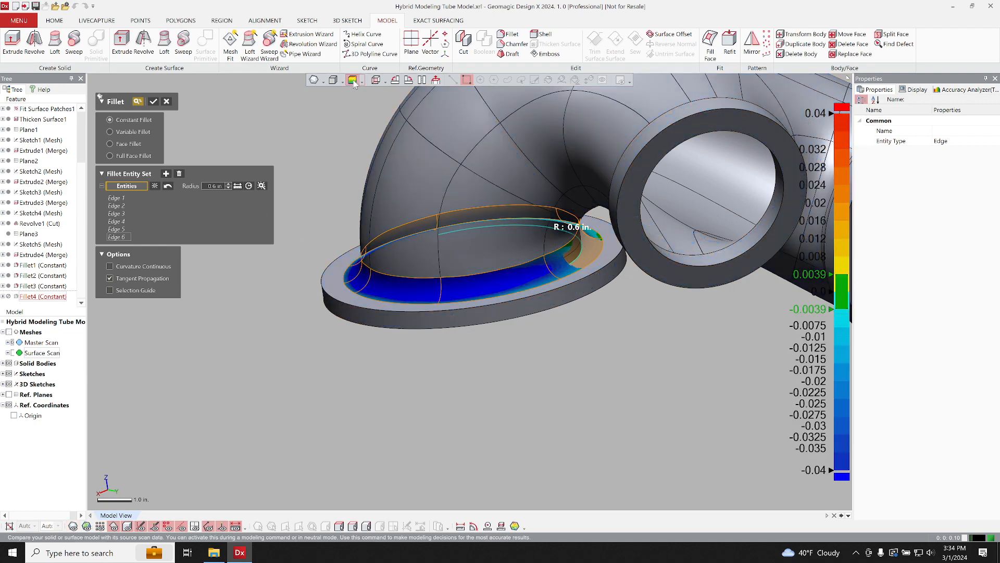
right_click_drag(521, 323, 434, 250)
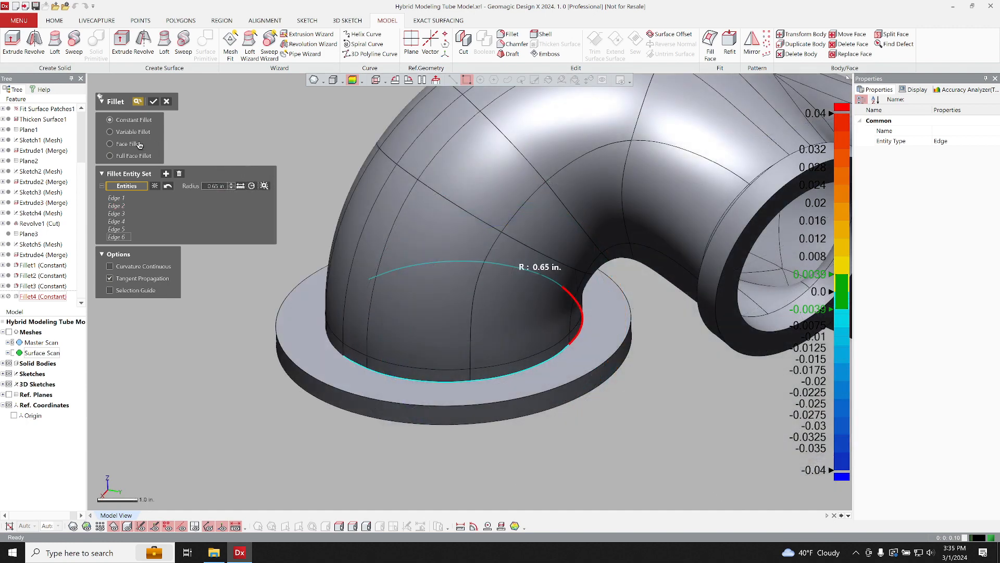
- Try a face fillet of 0.65 in. radius between the large flange's inner face and the adjoining tube wall faces
left_click(110, 144)
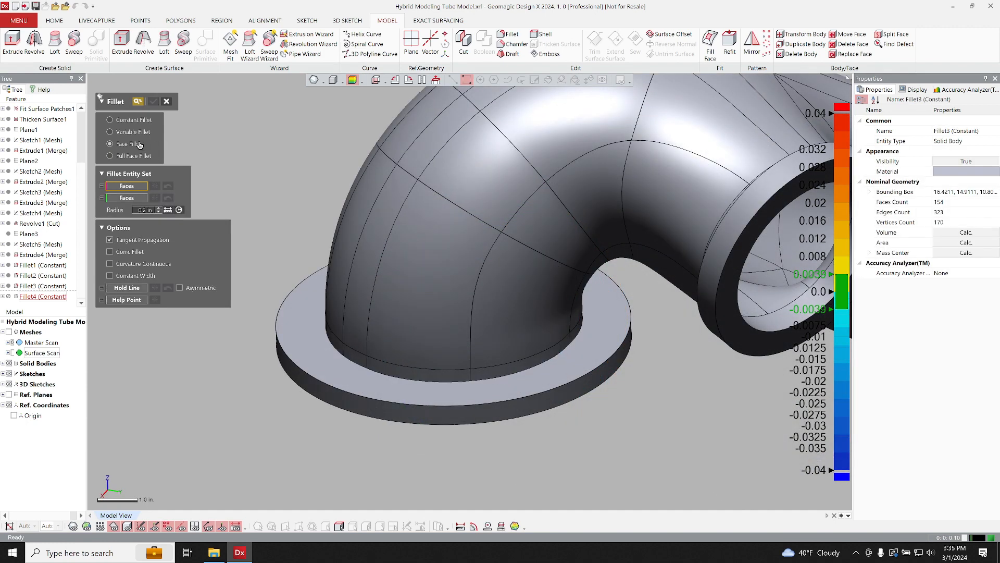
left_click(341, 370)
left_click(156, 207)
left_click(464, 377)
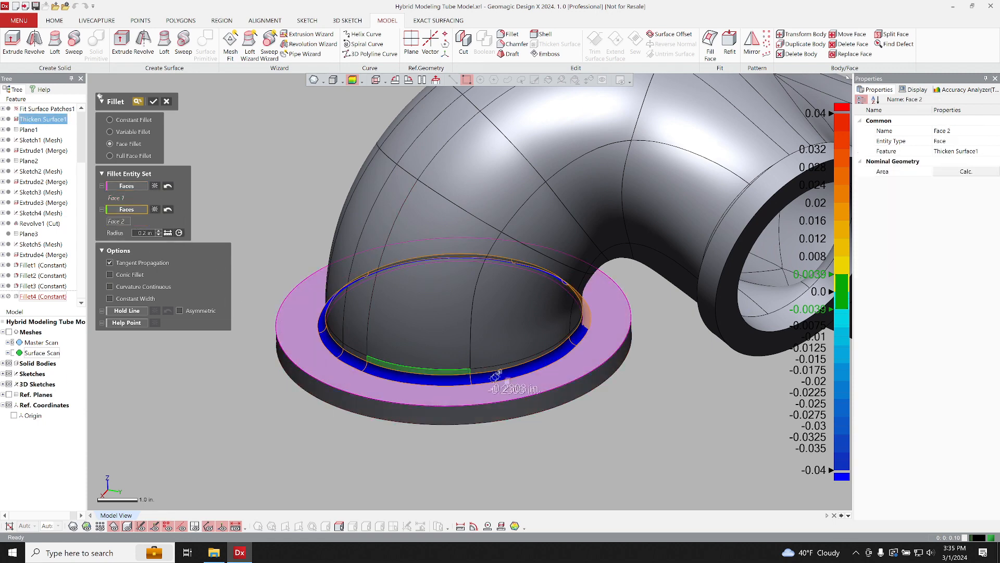
left_click(516, 375)
left_click(269, 265)
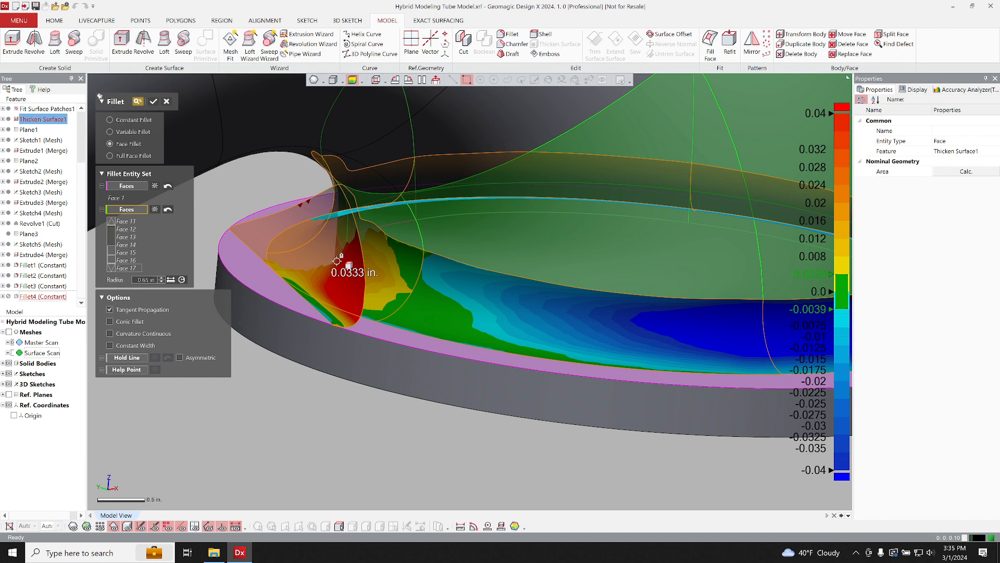
- Switch to a variable fillet and select the edges where the large flange meets the tube
left_click(119, 132)
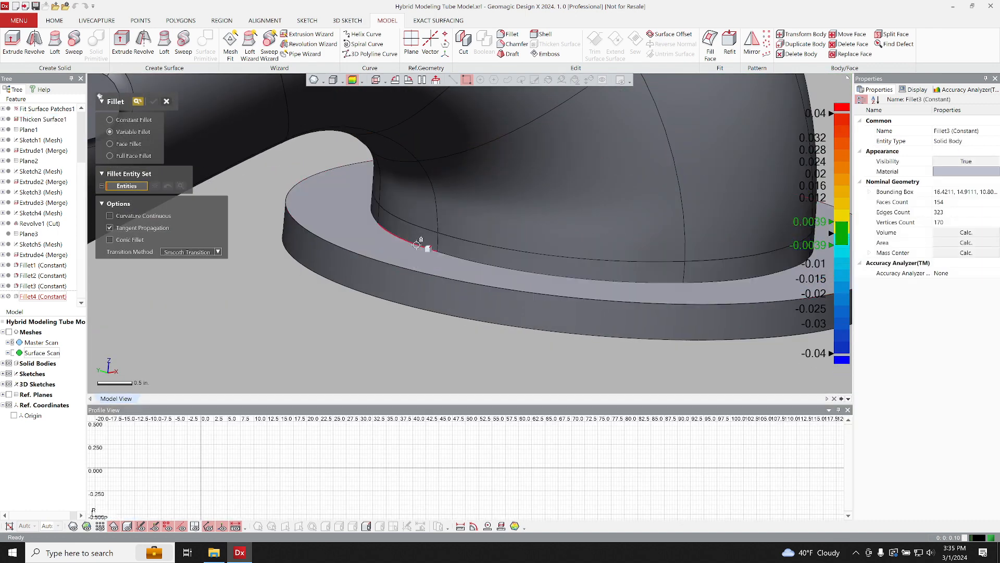
left_click(416, 244)
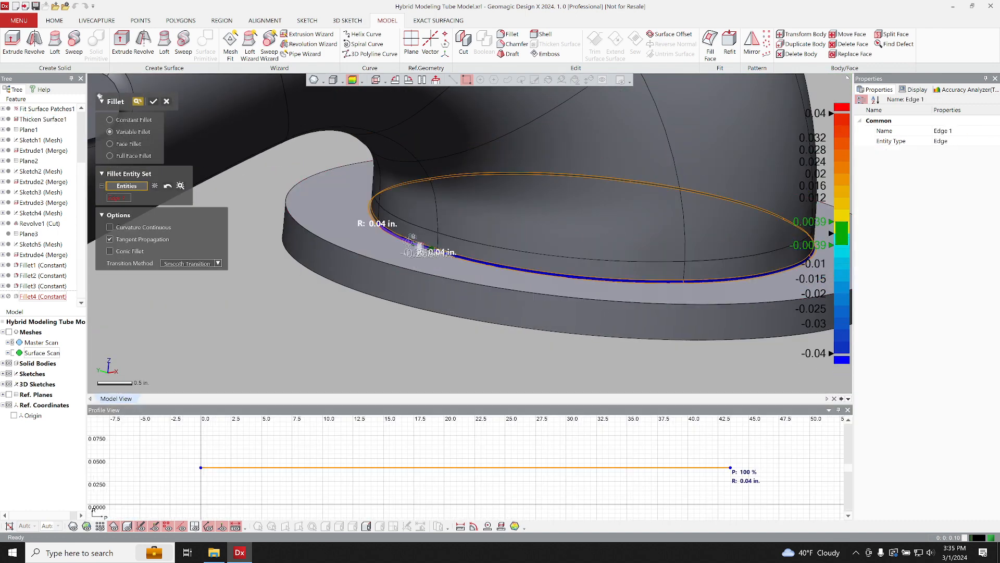
left_click(375, 211)
left_click(520, 271)
scroll(515, 271, "down", 5)
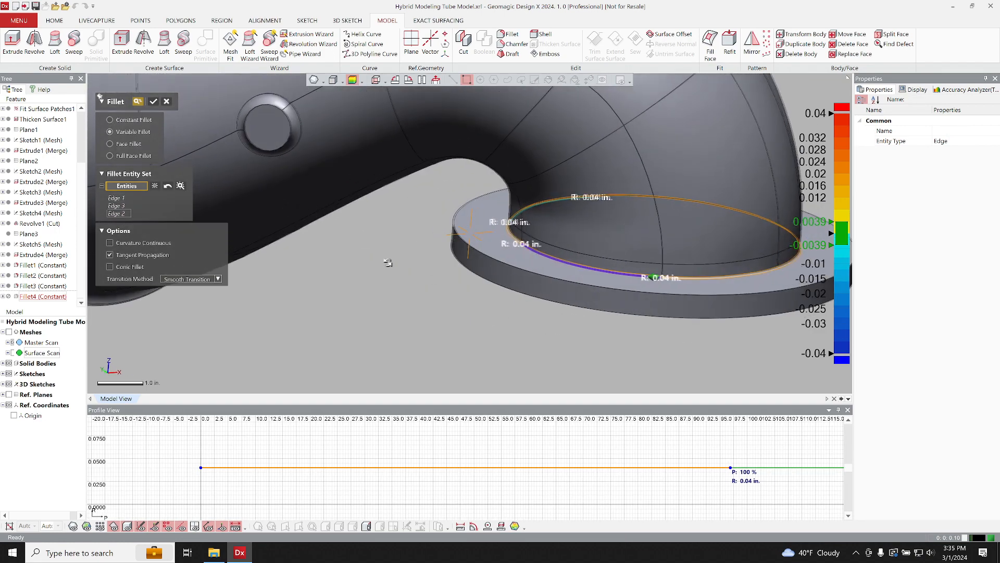
right_click_drag(471, 284, 546, 336)
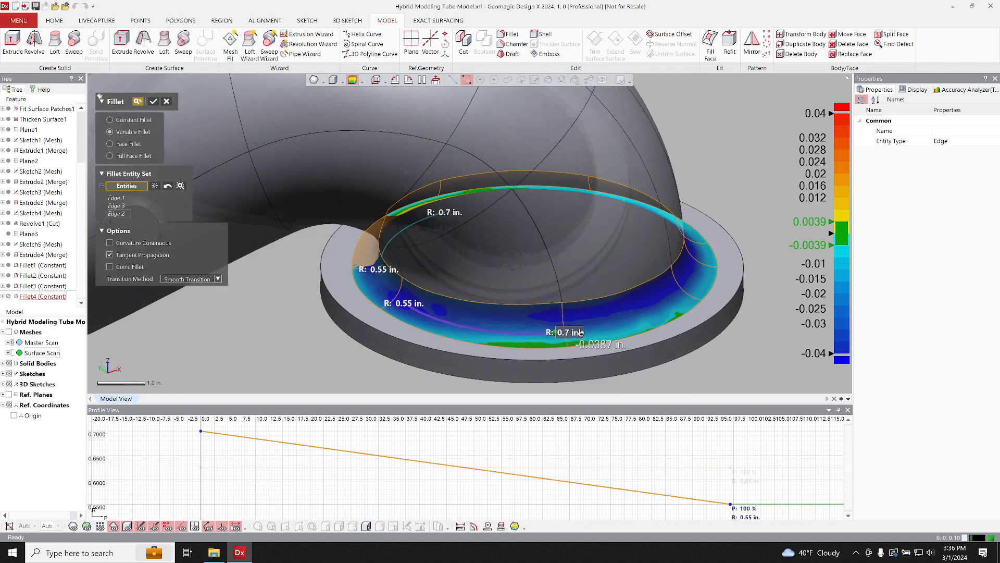
- Set the variable fillet's radius to 0.8 in. at the two edge points away from the inner bend
scroll(581, 258, "down", 3)
double_click(555, 306)
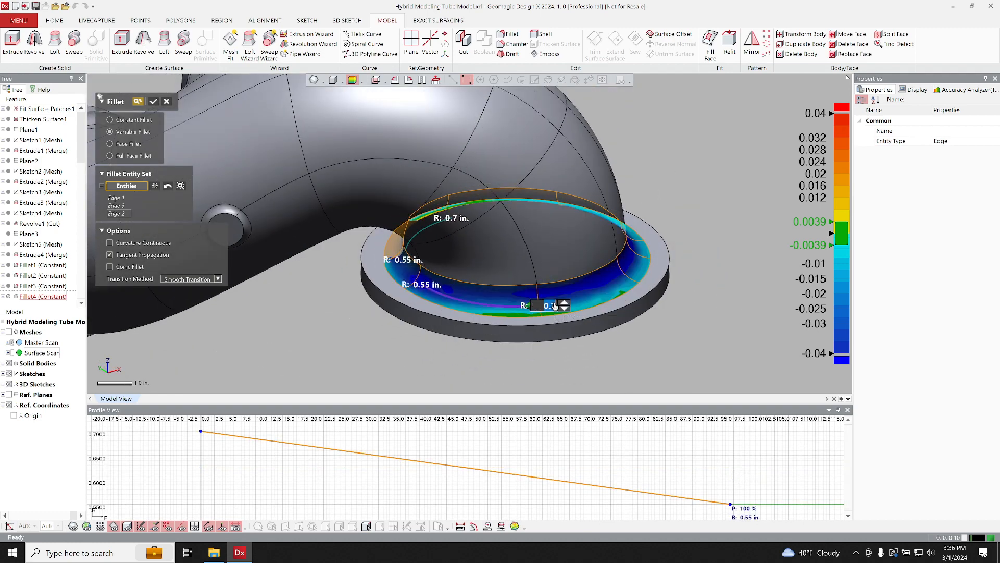
type(".8")
double_click(456, 221)
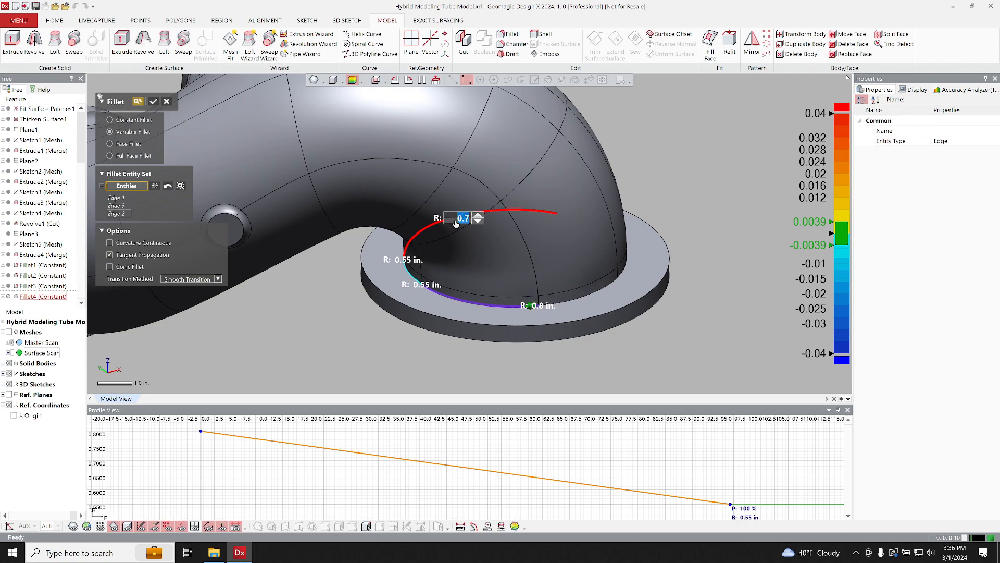
key("Return")
- Check the fillet preview around the large flange and apply the variable fillet with radii of 0.8 and 0.585 in
right_click_drag(501, 254, 435, 260)
scroll(463, 272, "up", 3)
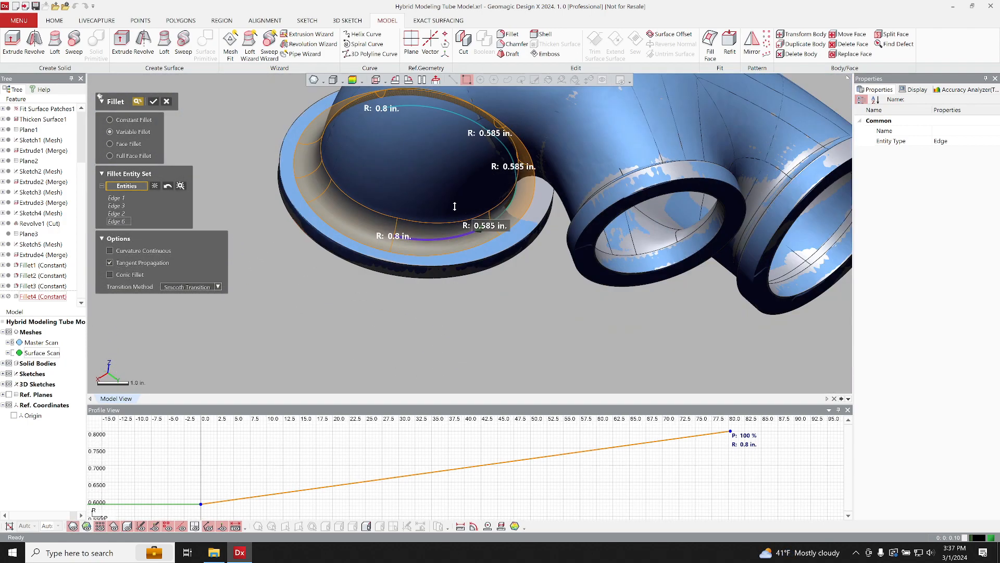
right_click_drag(389, 225, 486, 168, "ctrl")
key("Return")
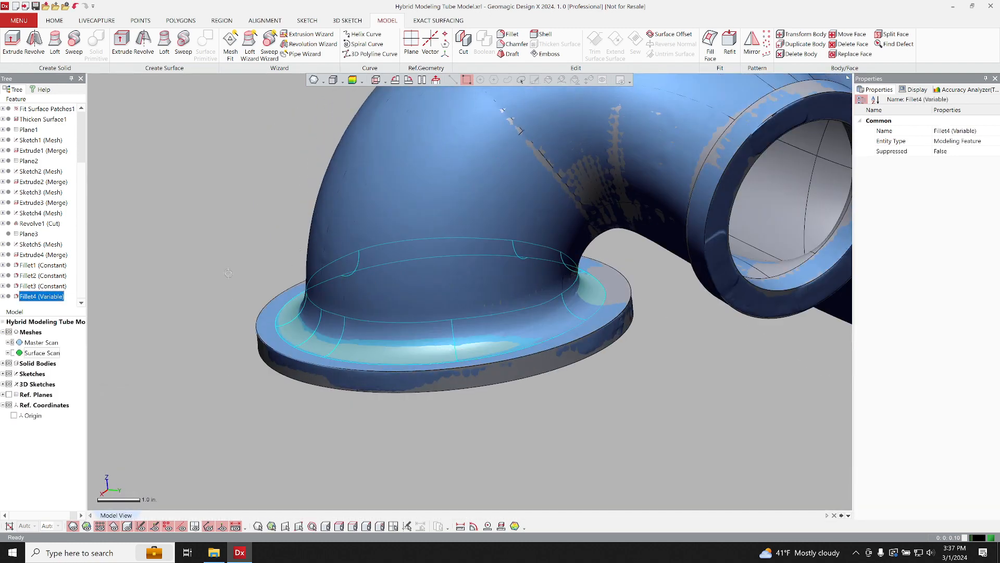
left_click(218, 268)
- Examine the finished solid from several angles and compare it with the scan using the deviation map
scroll(468, 305, "down", 3)
right_click_drag(410, 287, 382, 323, "ctrl")
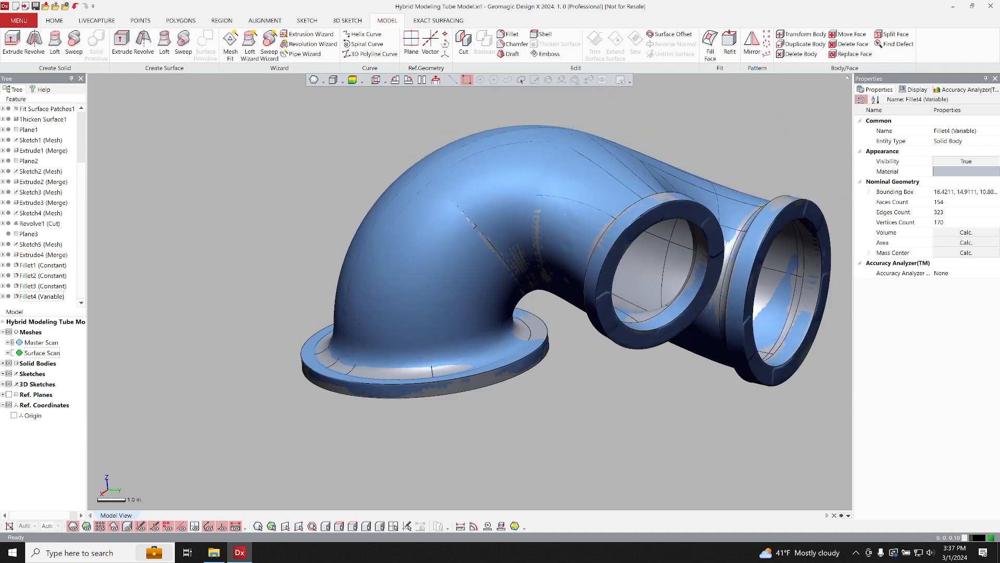
right_click_drag(156, 144, 226, 194)
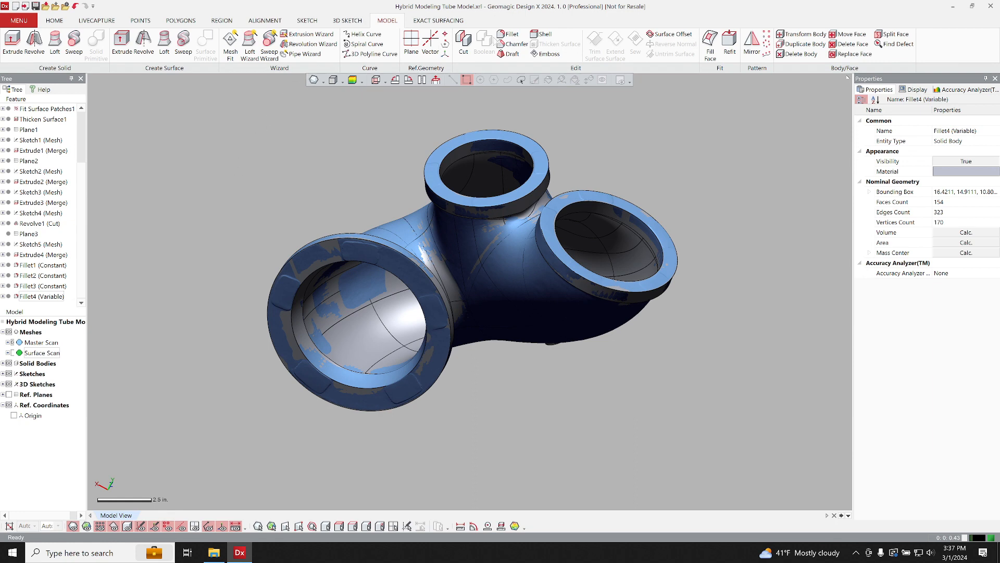
left_click(352, 80)
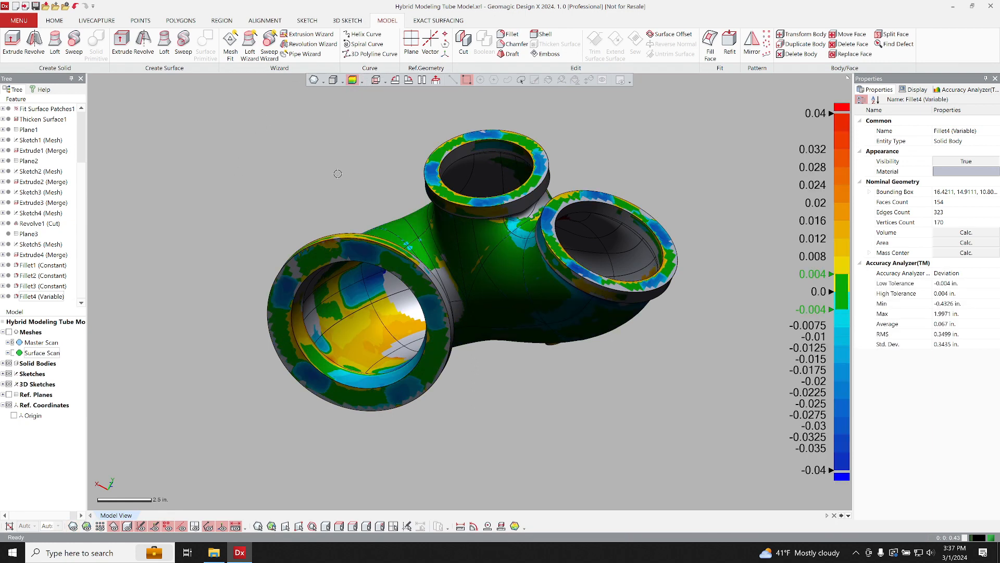
mouse_move(339, 176)
right_mouse_down()
mouse_move(364, 260)
mouse_move(359, 338)
mouse_move(353, 401)
mouse_move(359, 312)
mouse_move(346, 394)
mouse_move(317, 457)
mouse_move(402, 357)
mouse_move(432, 297)
mouse_move(410, 413)
mouse_move(412, 349)
right_mouse_up()
mouse_move(412, 348)
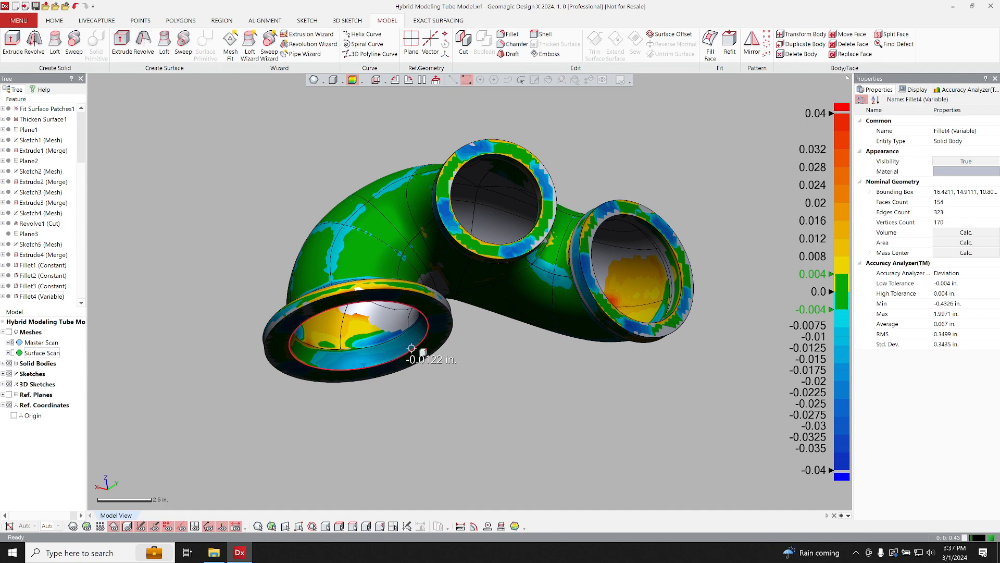
left_click(352, 79)
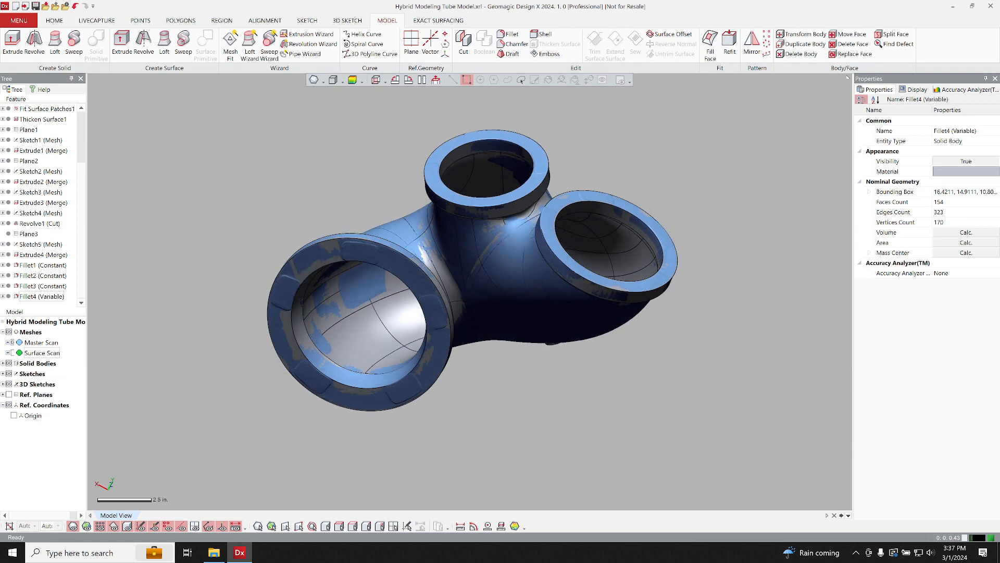